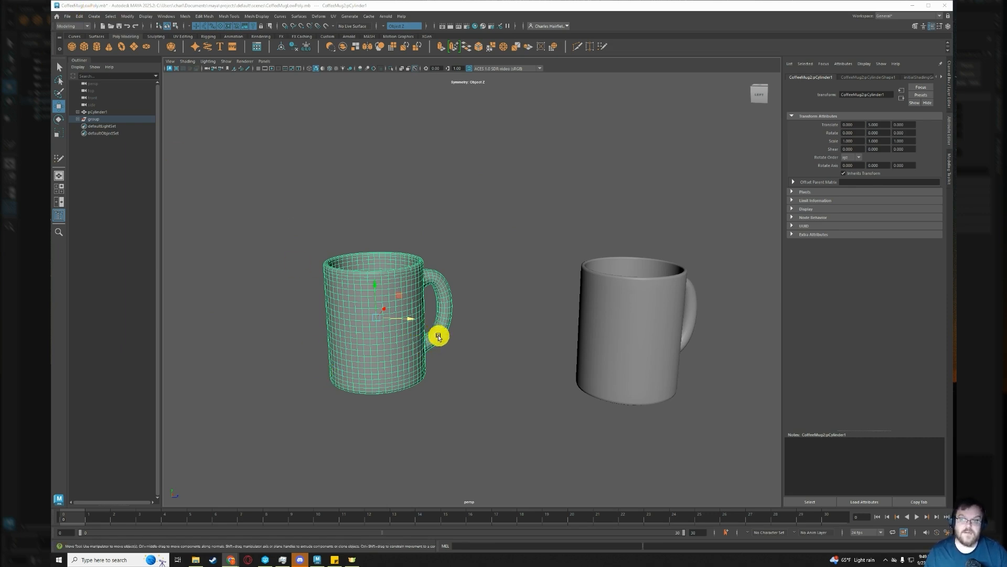
Turn off symmetry and show the Poly Count heads-up display in the viewport.
left_click(388, 26)
left_click(401, 32)
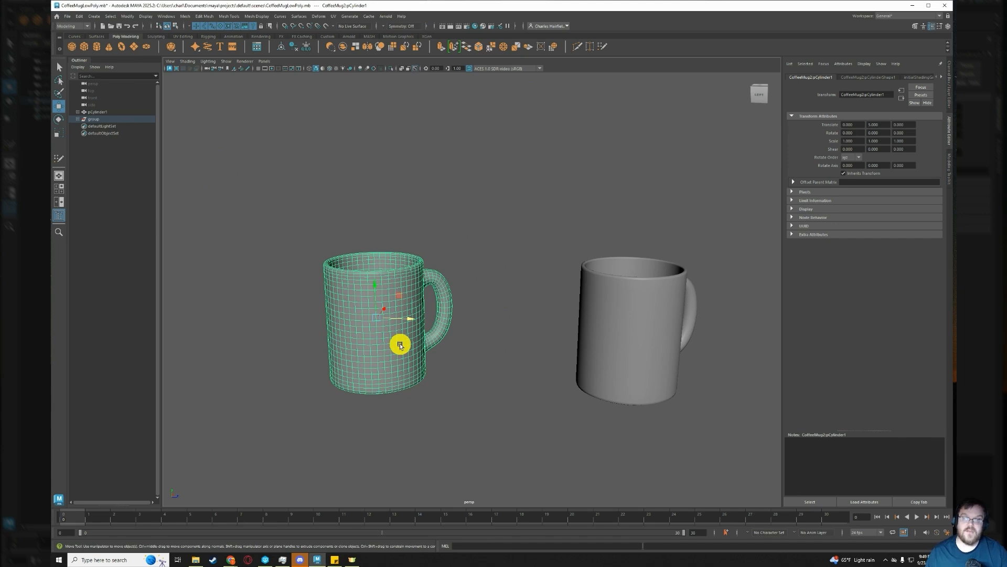
left_click(144, 17)
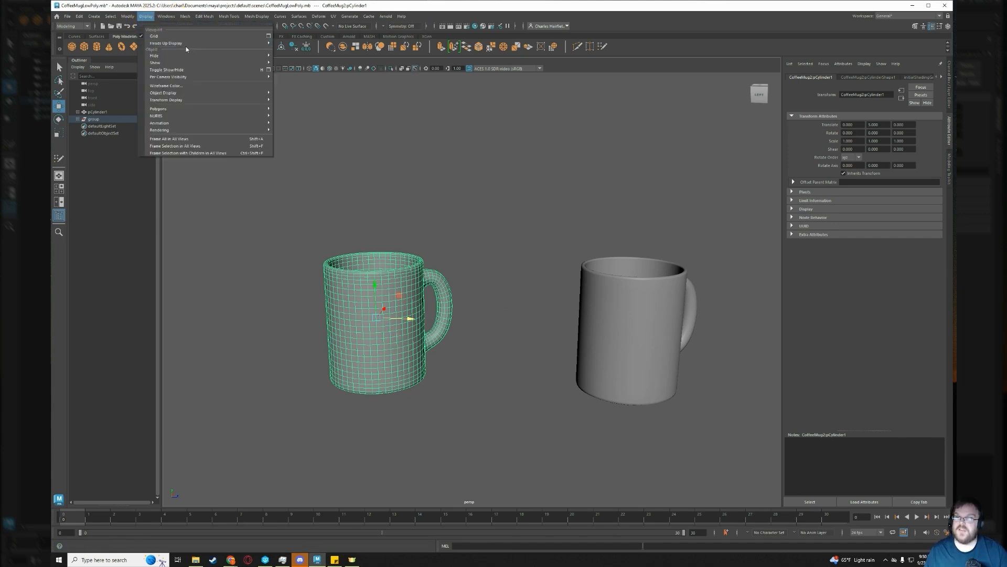
mouse_move(191, 46)
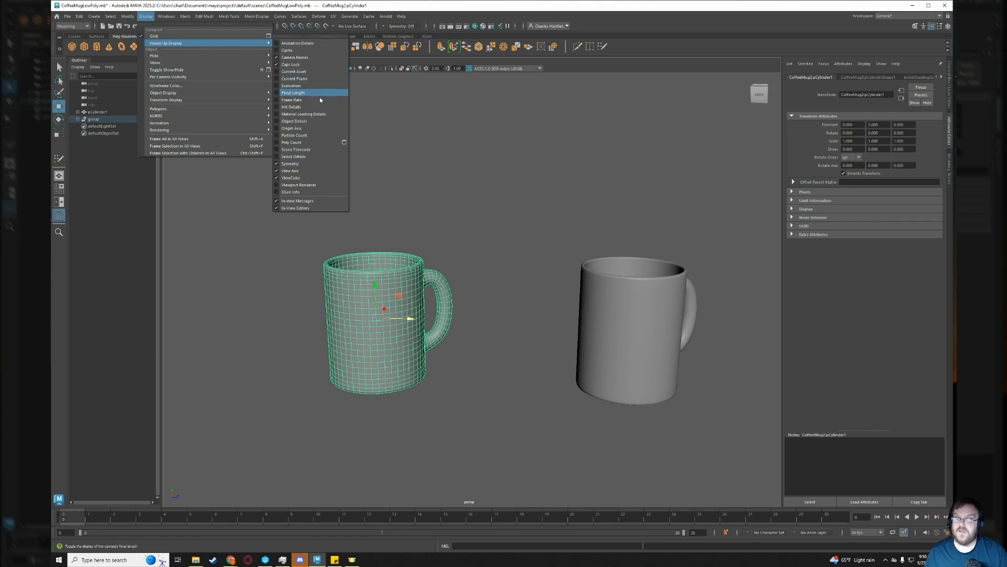
left_click(308, 143)
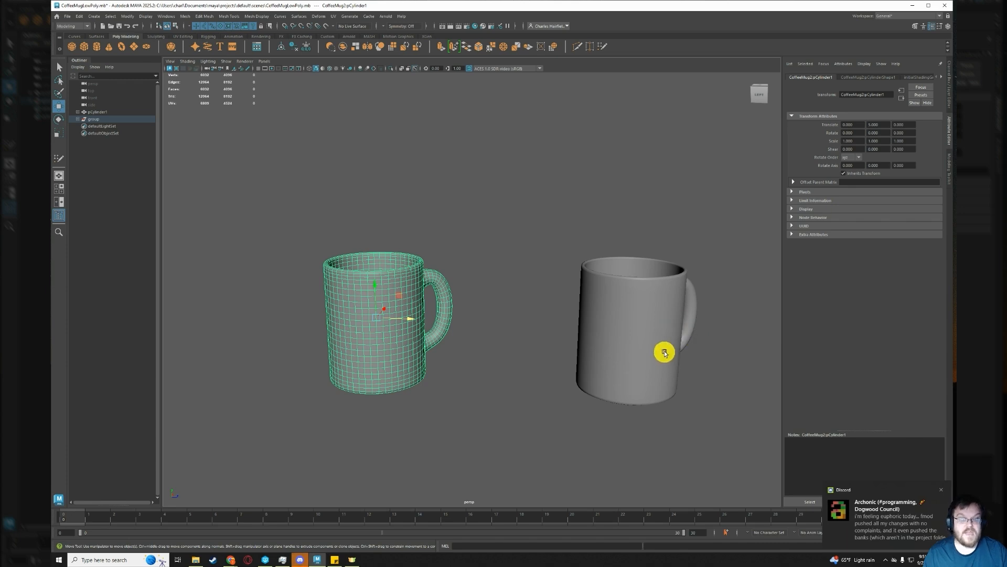
Select the lighter-topology mug pCylinder1 and examine its wireframe on the underside, rim, interior and outer wall.
left_click(653, 317)
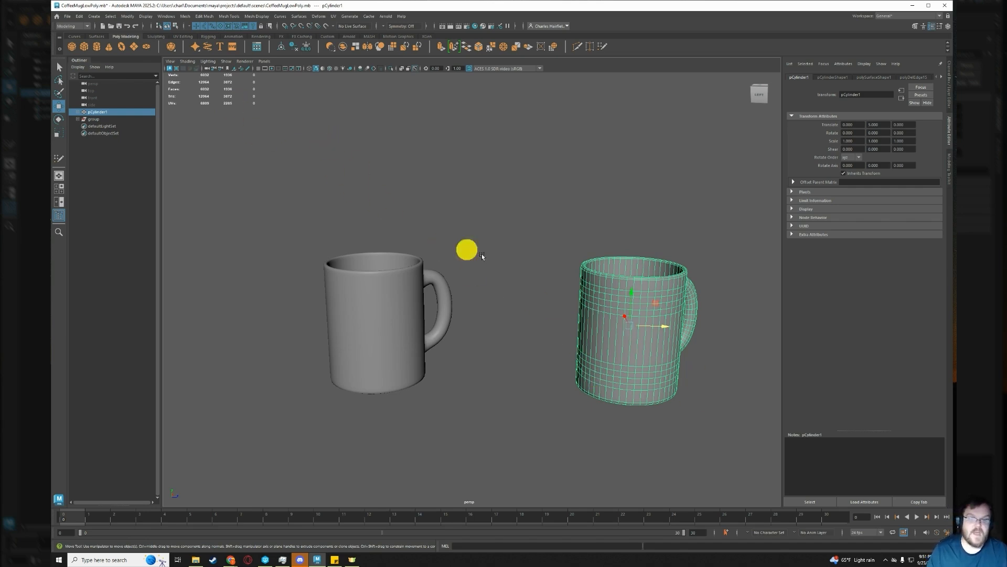
key("alt")
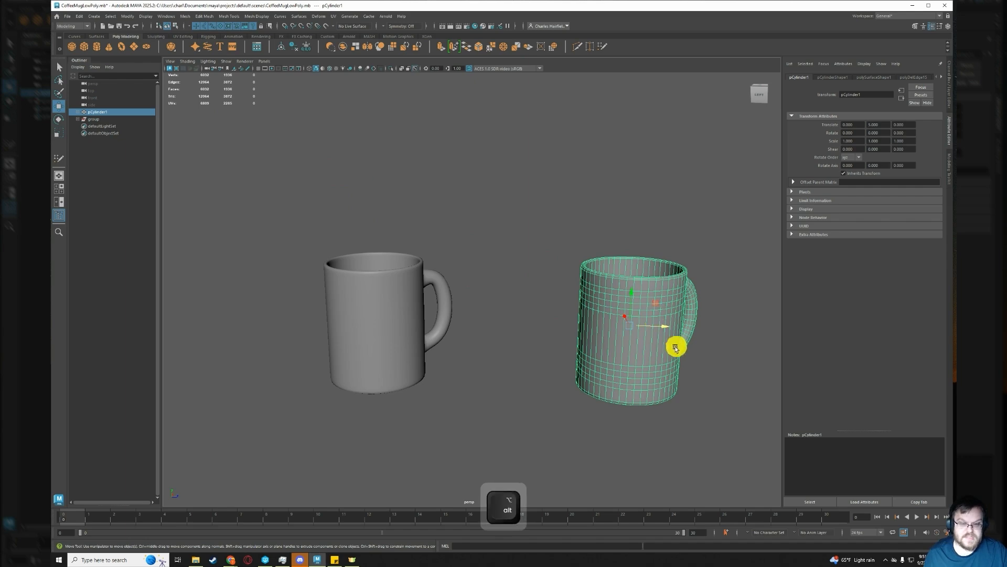
left_click_drag(672, 344, 455, 228, "alt")
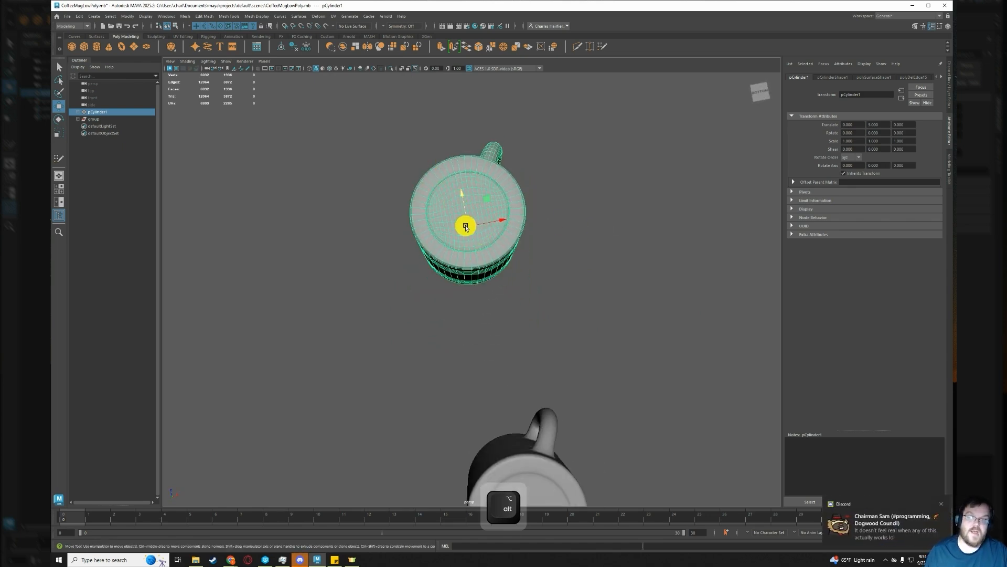
left_click_drag(476, 187, 566, 297, "alt")
scroll(521, 320, "up", 5)
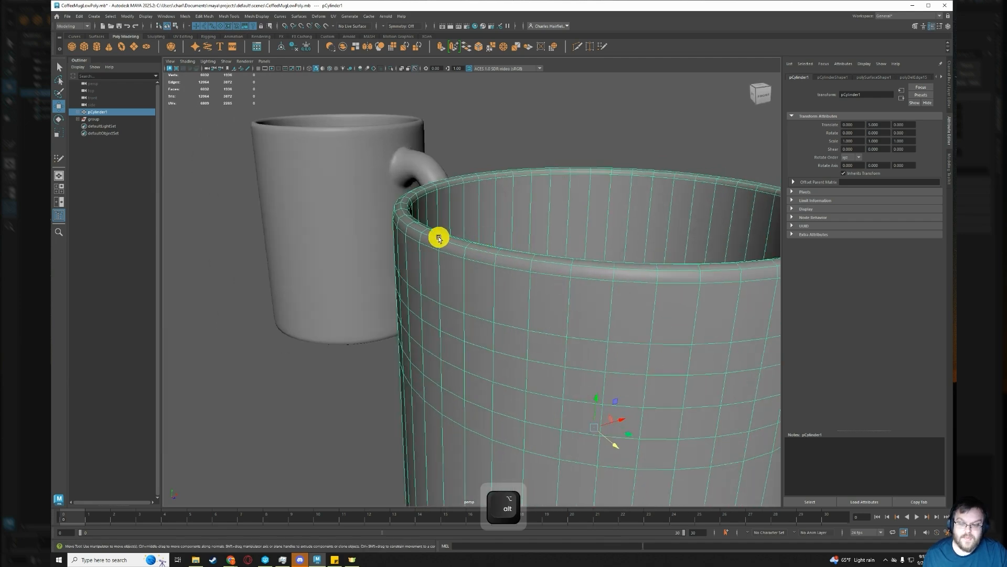
left_click_drag(655, 238, 630, 241, "alt")
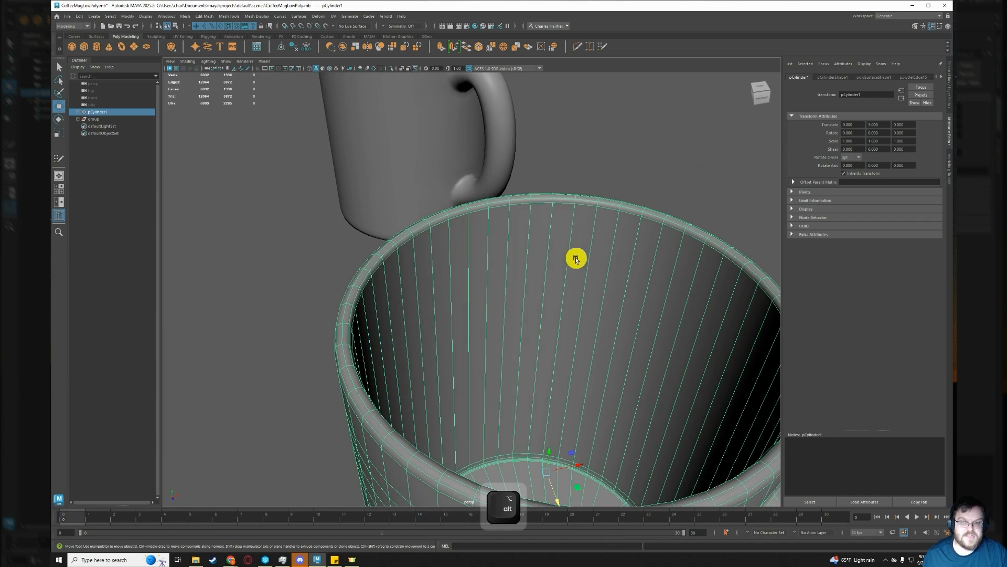
scroll(452, 310, "down", 5, "alt")
left_click_drag(452, 310, 530, 310, "alt")
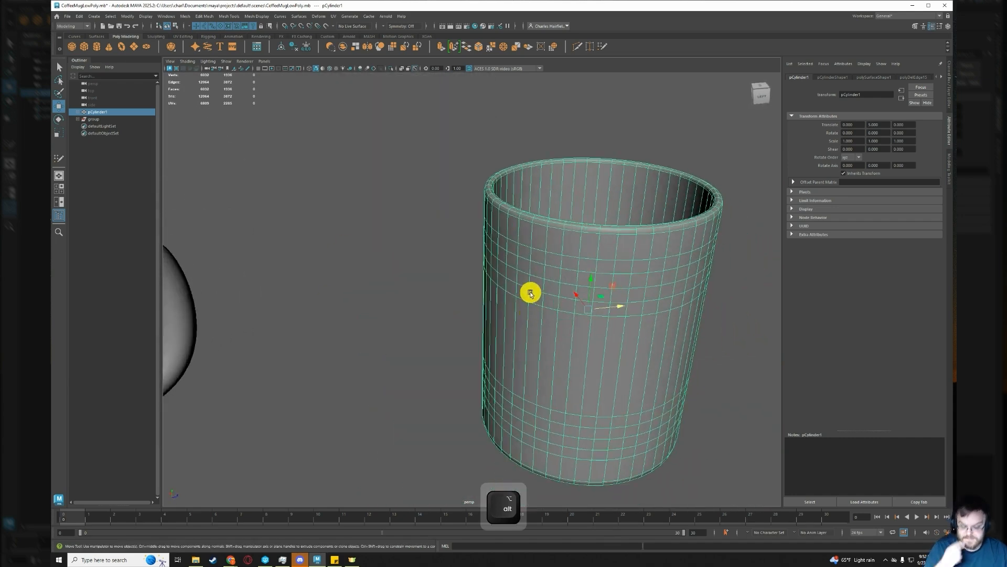
scroll(530, 283, "down", 4, "alt")
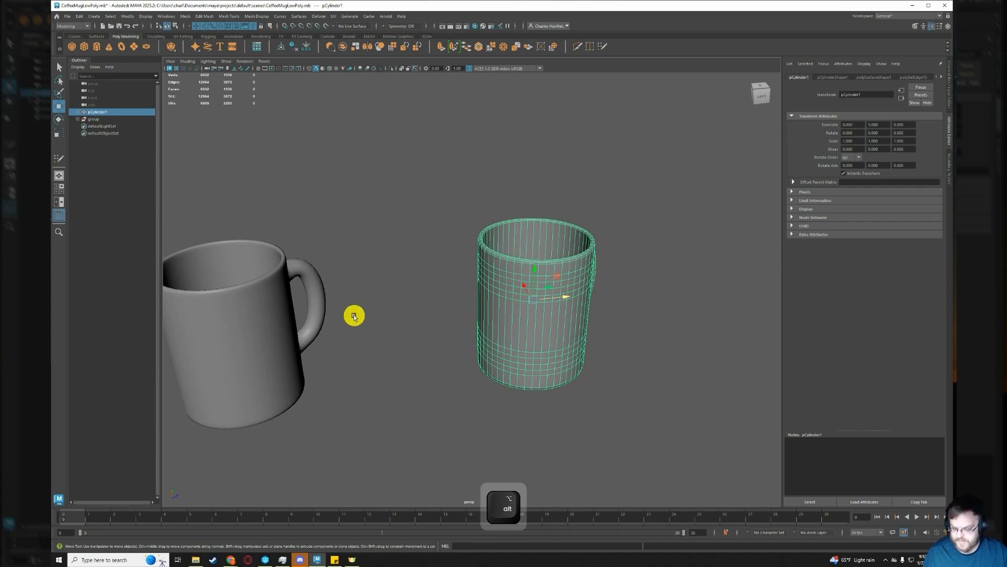
Select the two mugs alternately and compare their side wireframes and polygon counts.
left_click(217, 322)
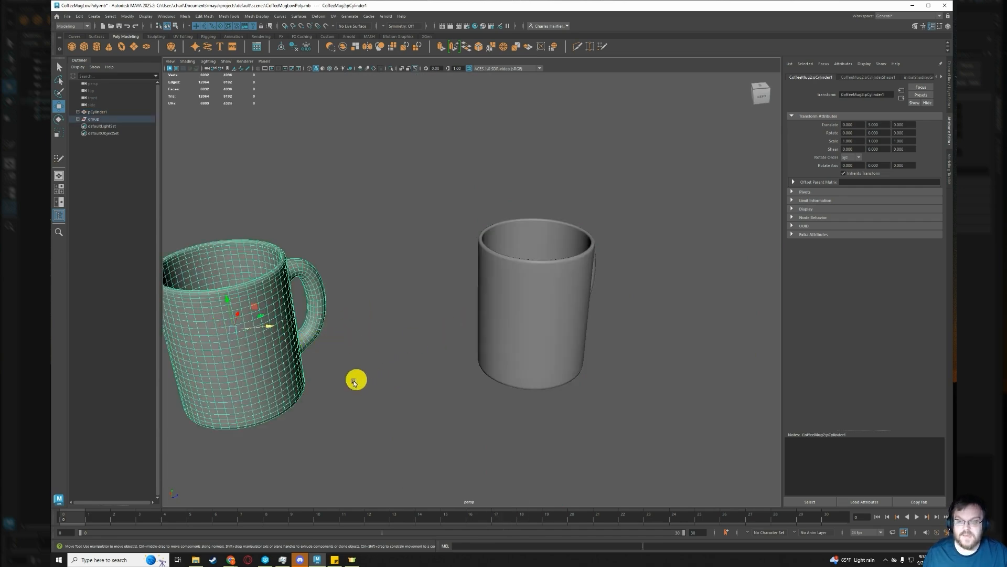
left_click_drag(314, 371, 521, 332, "alt")
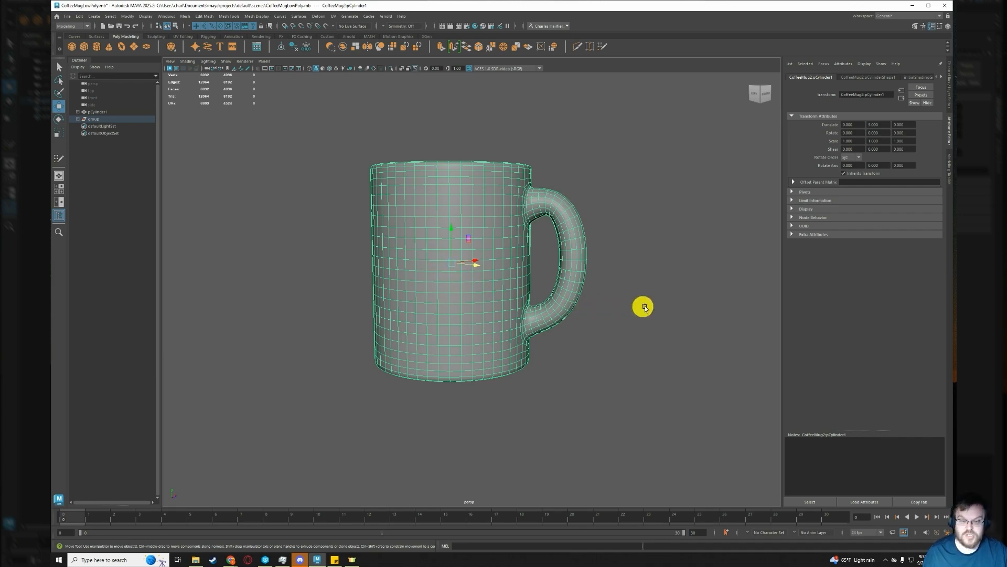
left_click_drag(644, 305, 548, 257, "alt")
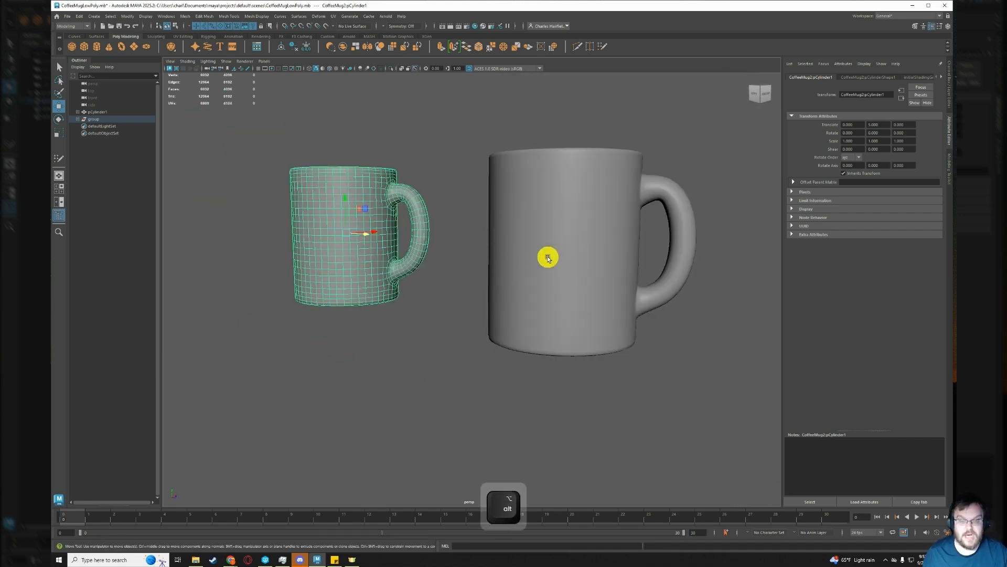
left_click(547, 257)
left_click(346, 238)
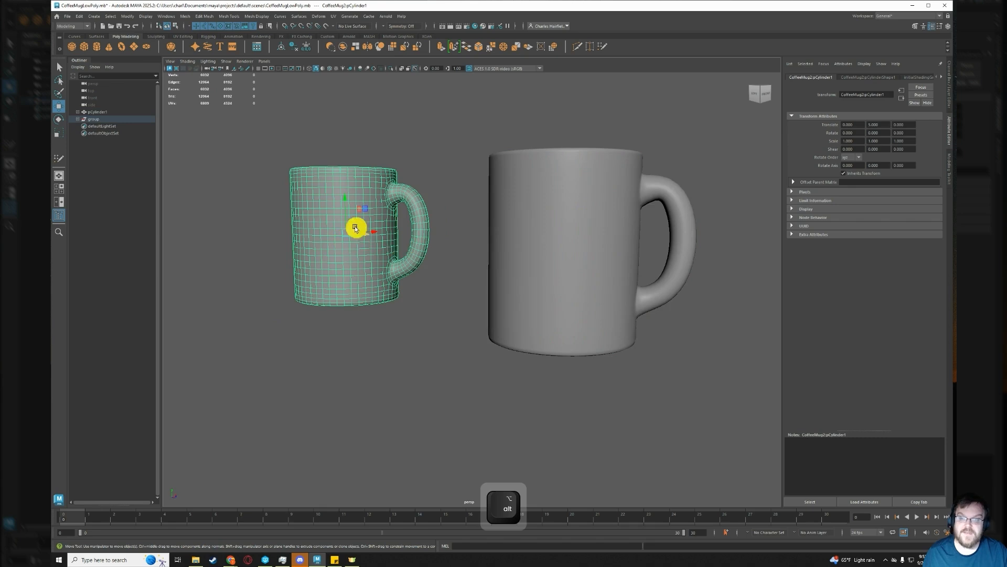
left_click(598, 259)
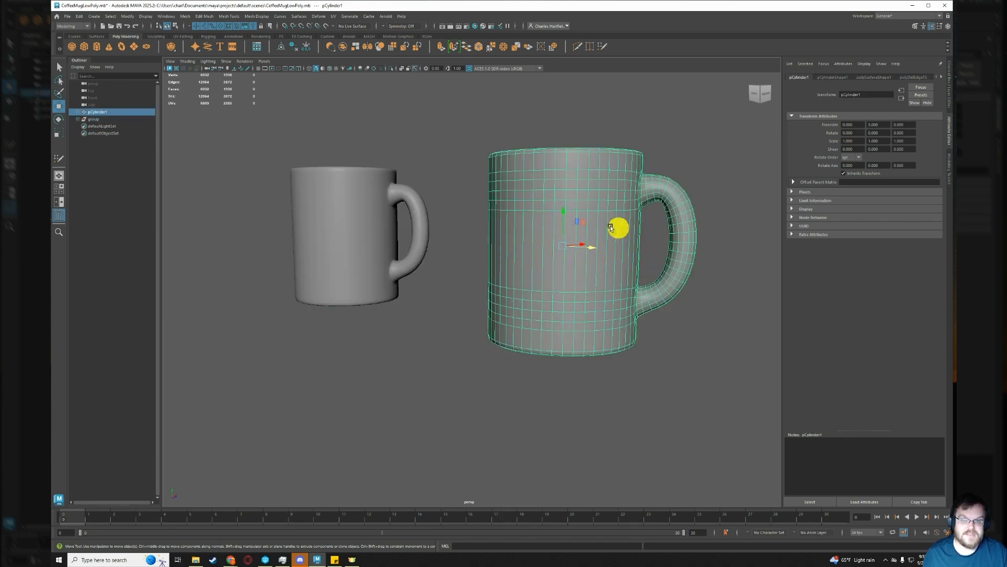
left_click(334, 229)
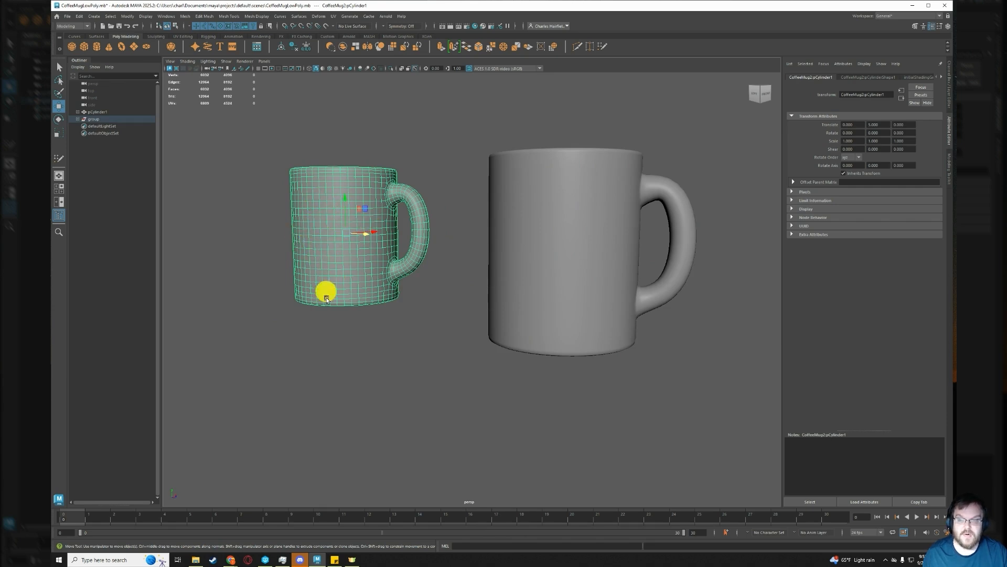
left_click(593, 250)
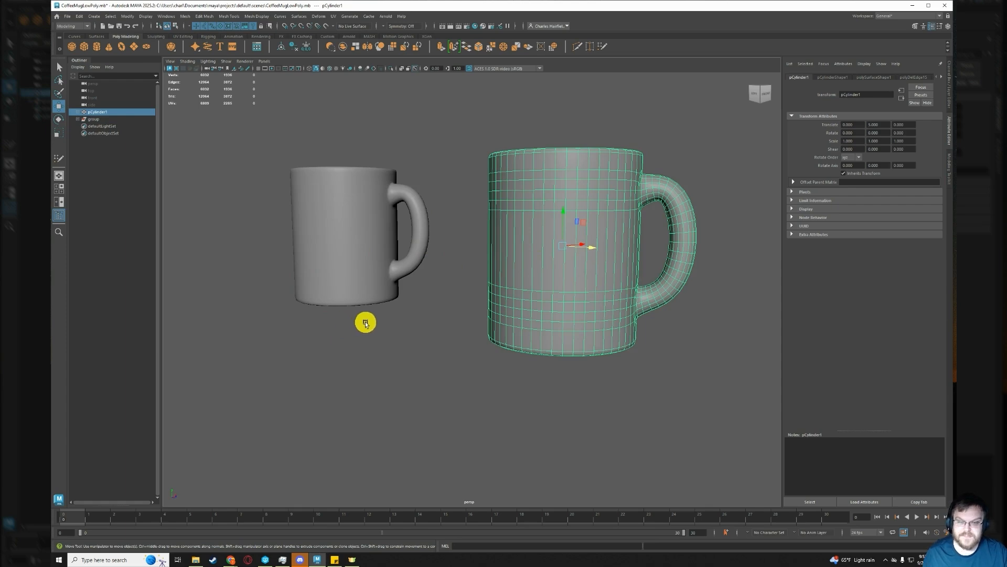
Compare the edge density on the inner walls and floors of both mugs from above.
left_click_drag(521, 239, 519, 259, "alt")
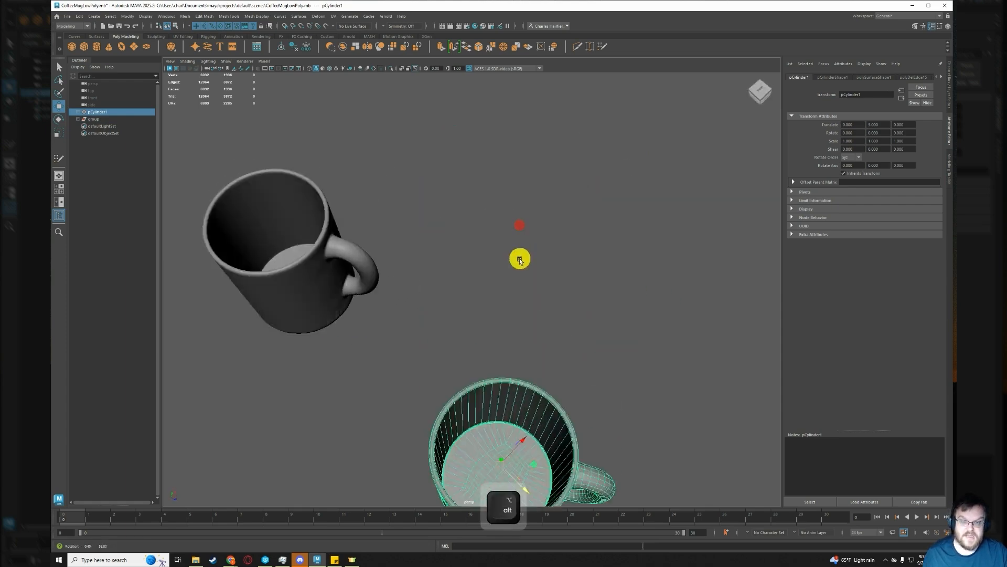
left_click_drag(542, 396, 528, 286, "alt")
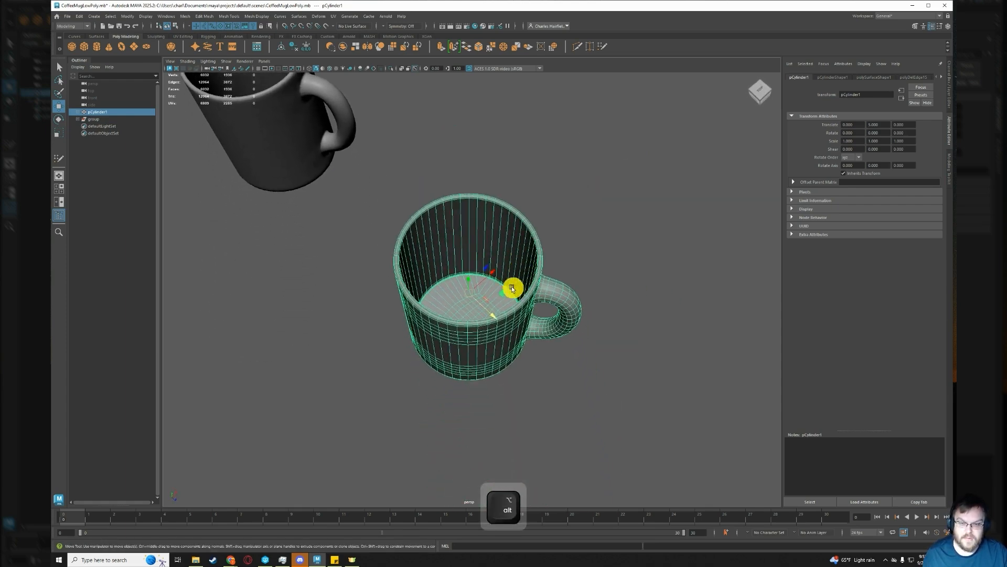
scroll(488, 285, "up", 3)
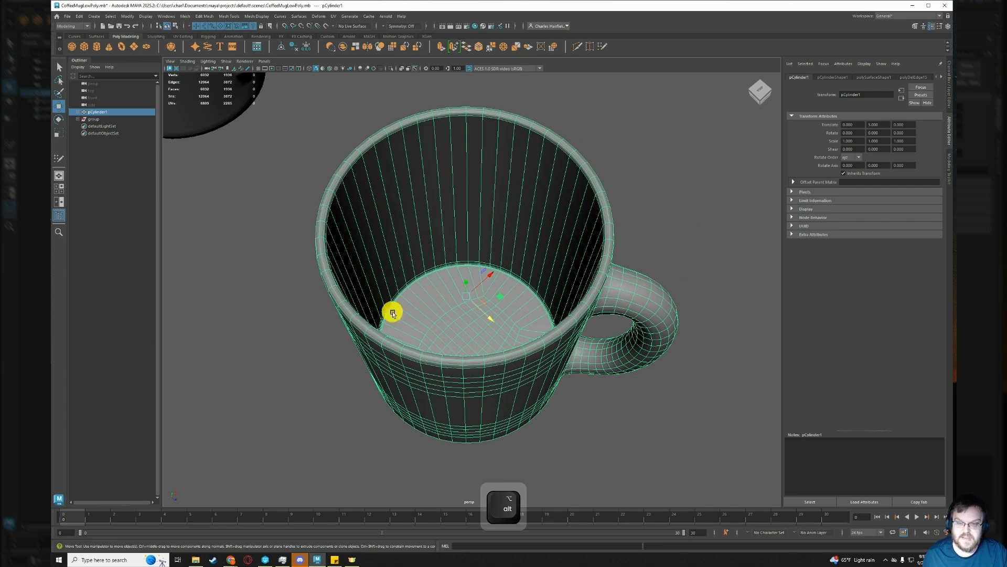
left_click_drag(259, 224, 511, 189, "alt")
left_click(515, 184)
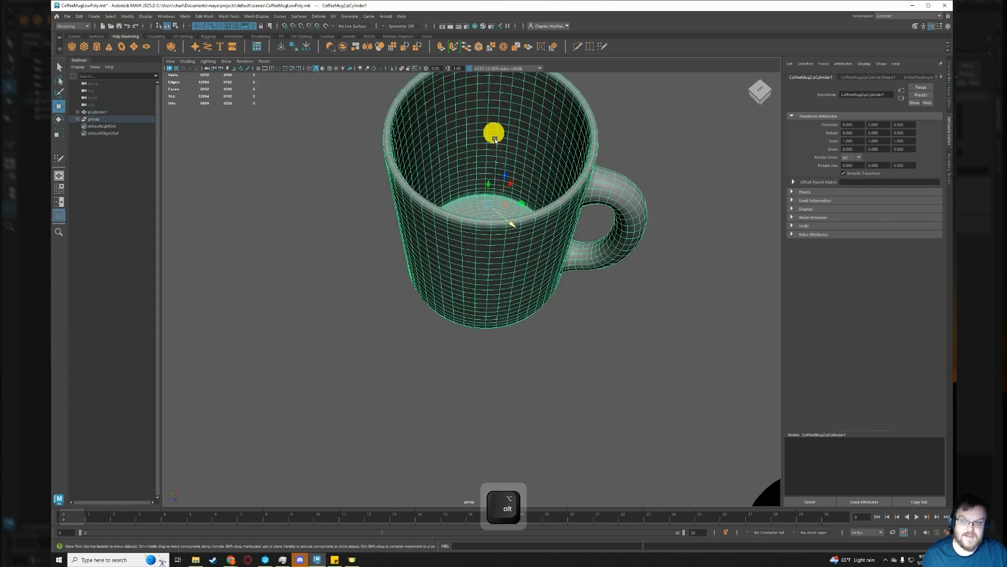
left_click_drag(692, 325, 558, 281, "alt")
left_click(607, 288)
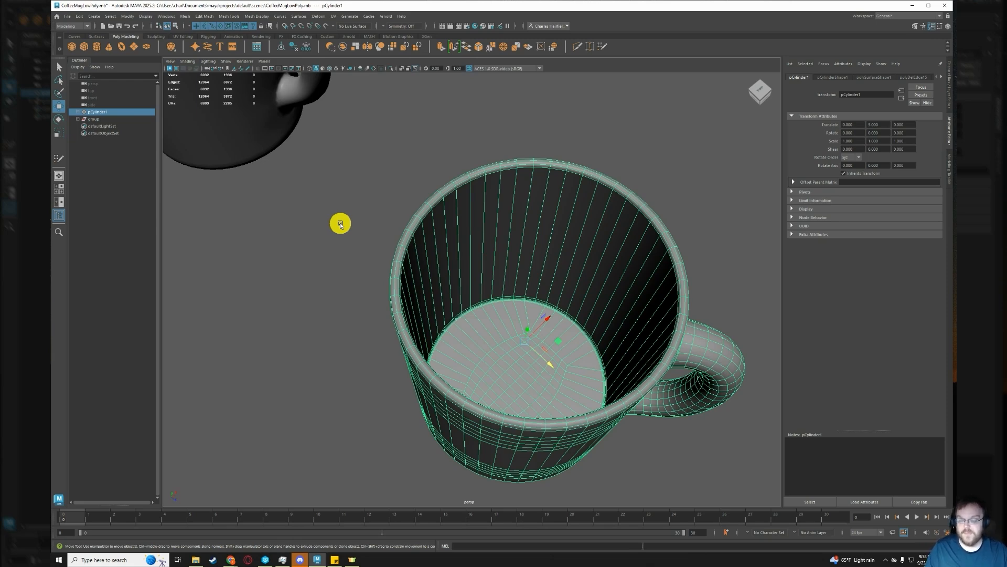
middle_click_drag(323, 236, 564, 417, "alt")
left_click_drag(508, 350, 549, 325, "alt")
Frame the densely meshed mug and select one vertical edge loop on its body in edge mode.
left_click(467, 219)
key("f")
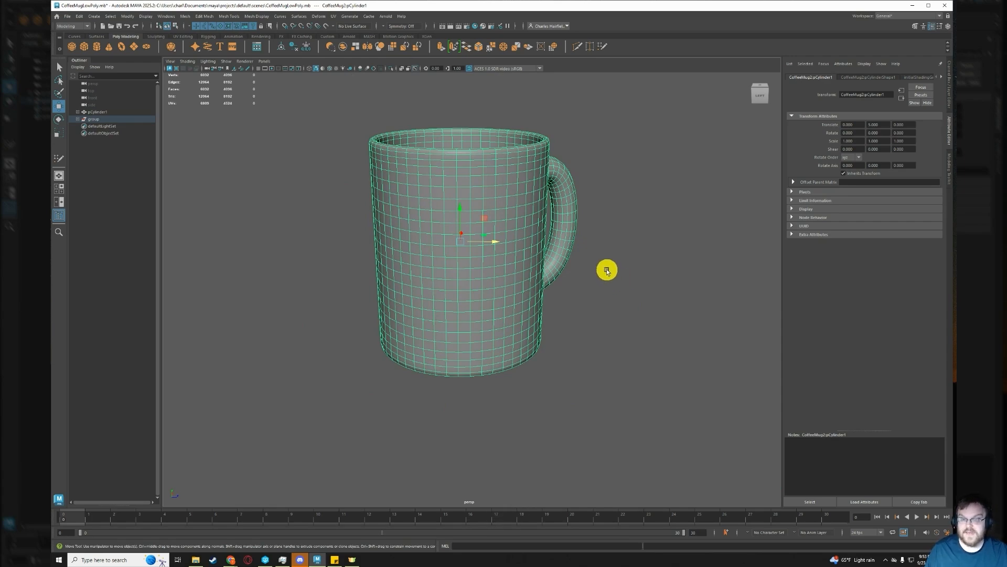
mouse_move(583, 316)
middle_mouse_down("alt")
mouse_move(534, 293)
mouse_move(564, 315)
middle_mouse_up("alt")
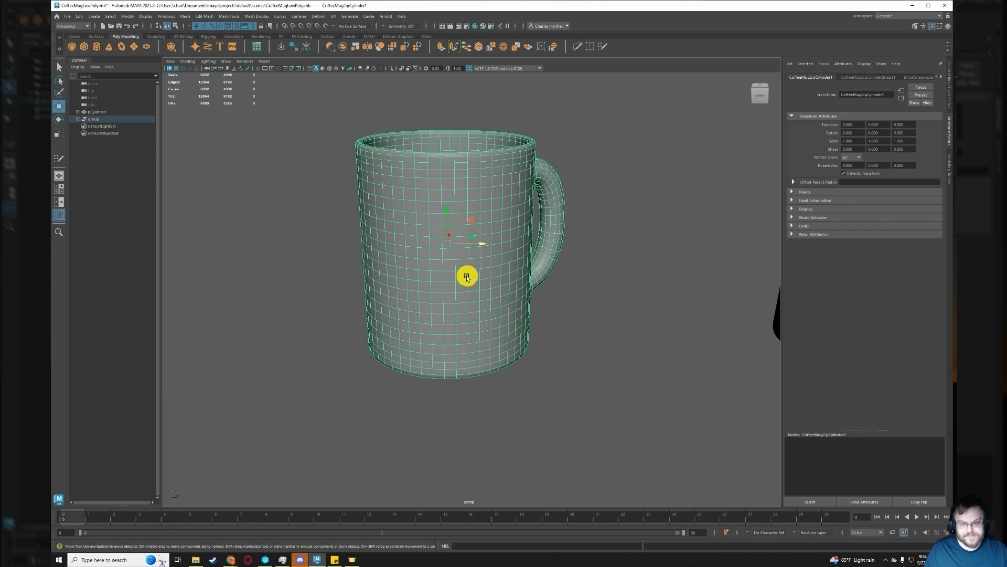
left_click_drag(467, 277, 526, 317, "alt")
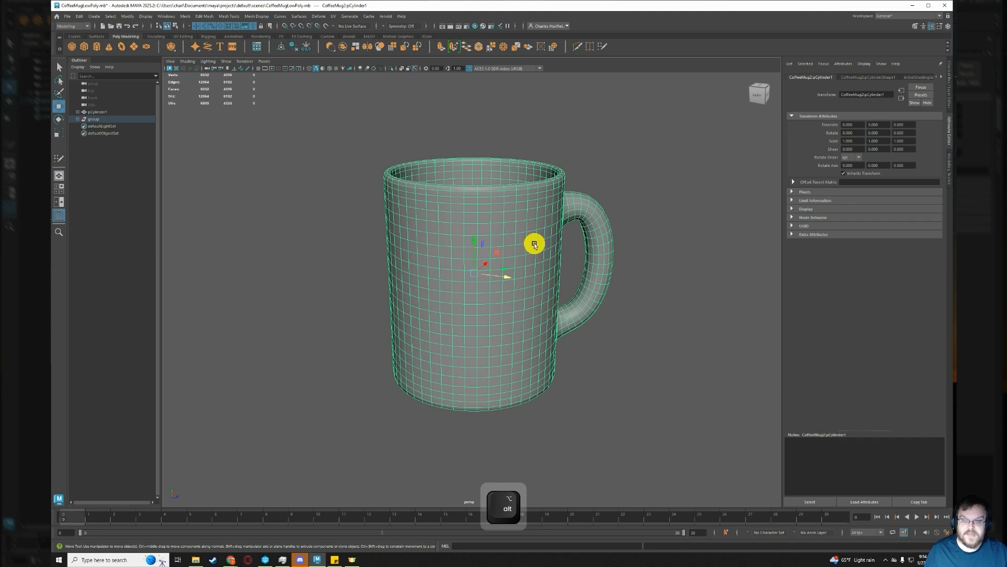
right_click(539, 210)
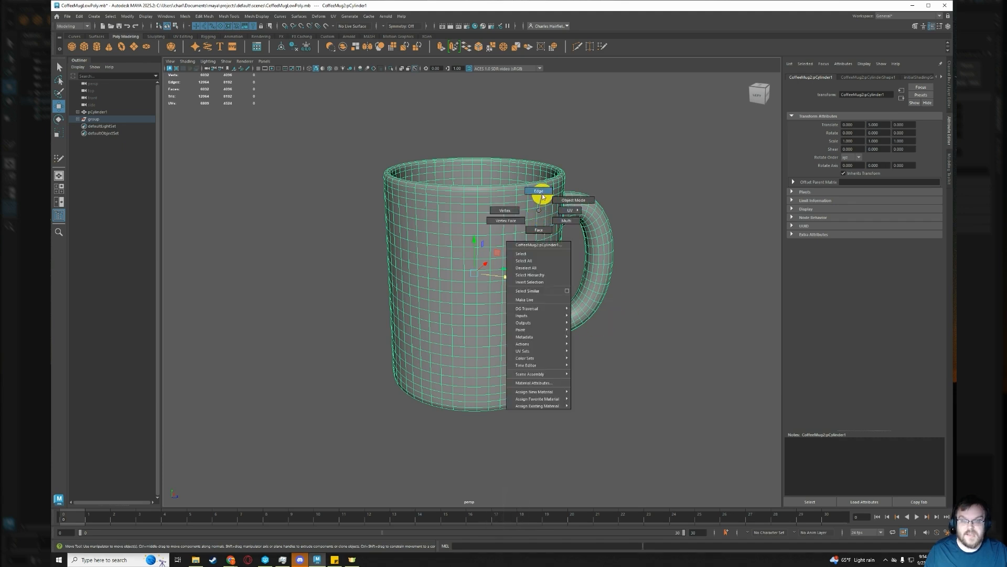
right_click_drag(541, 195, 540, 193)
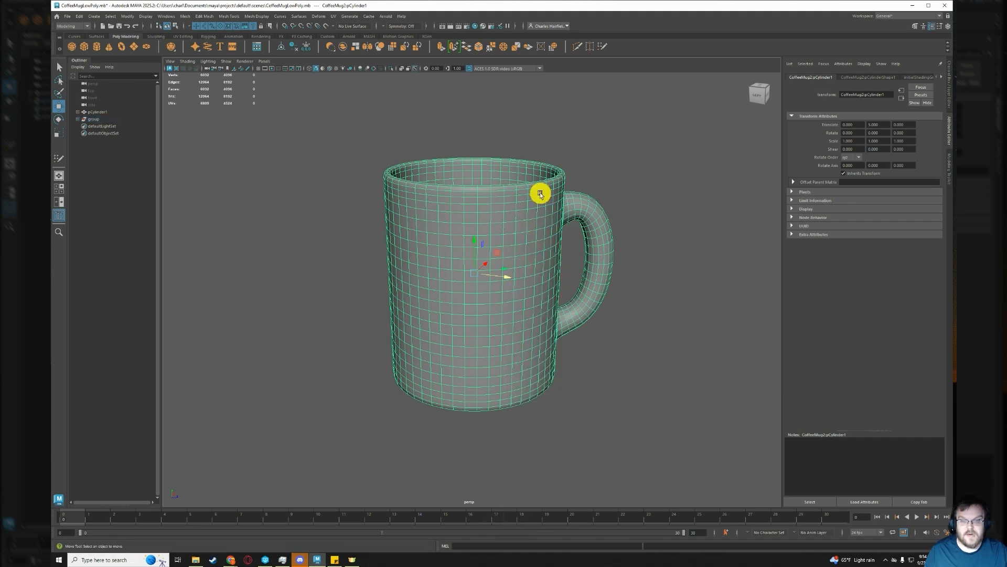
double_click(478, 254)
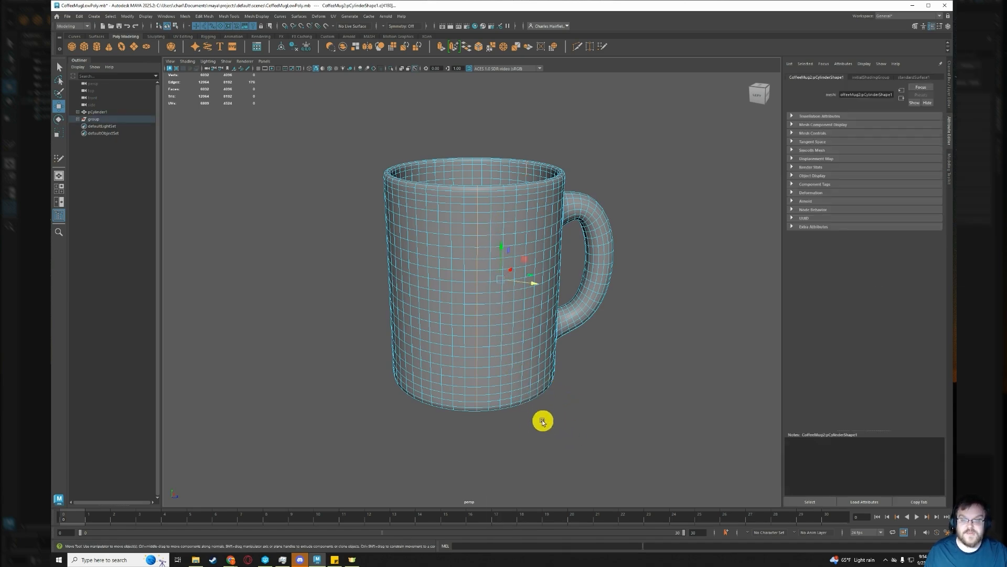
Add three more neighbouring vertical edge loops on the handle side of the mug's body to the selection.
left_click_drag(542, 422, 542, 196, "alt")
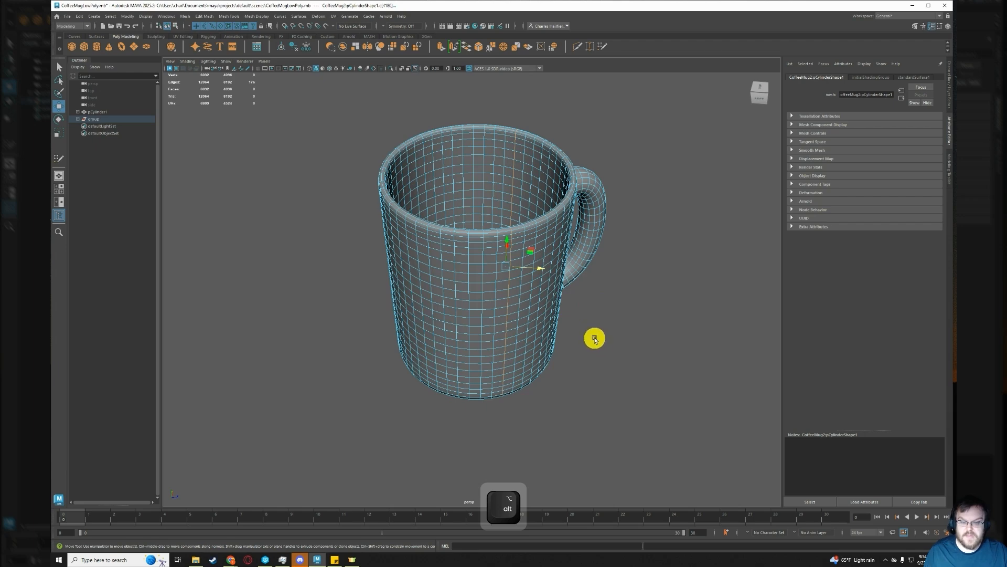
left_click_drag(594, 339, 568, 335, "alt")
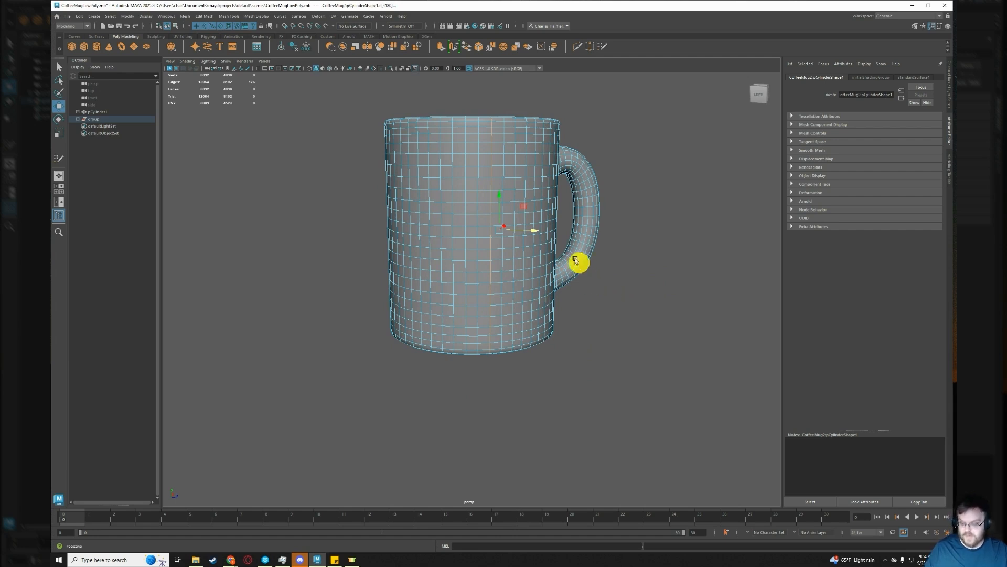
middle_click_drag(551, 234, 542, 308, "alt")
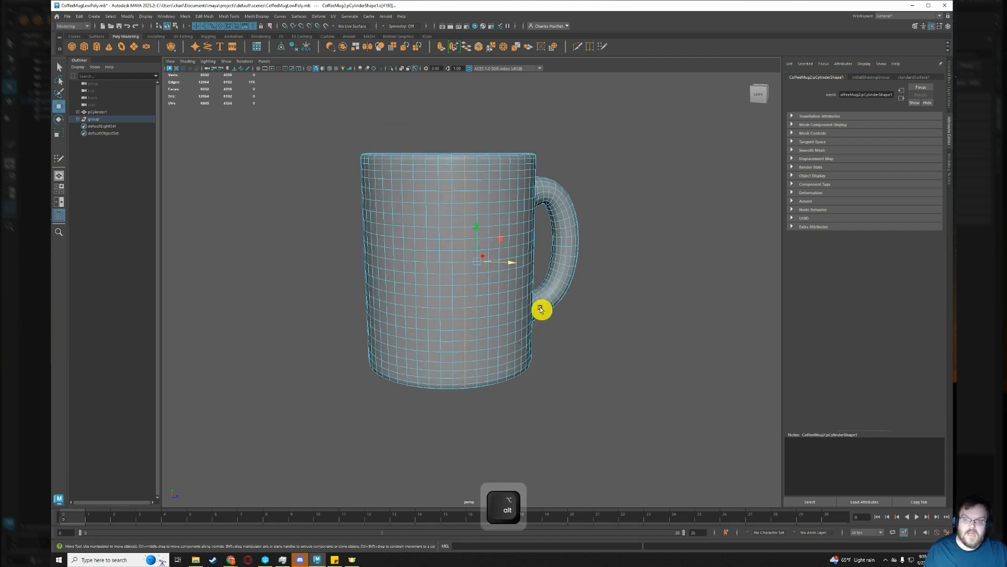
double_click(478, 198, "shift")
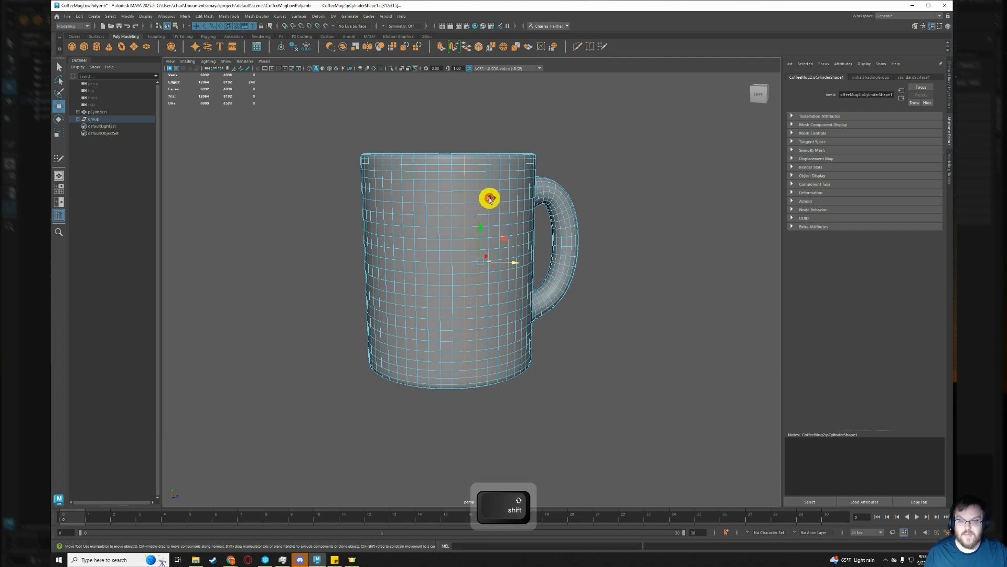
double_click(490, 199, "shift")
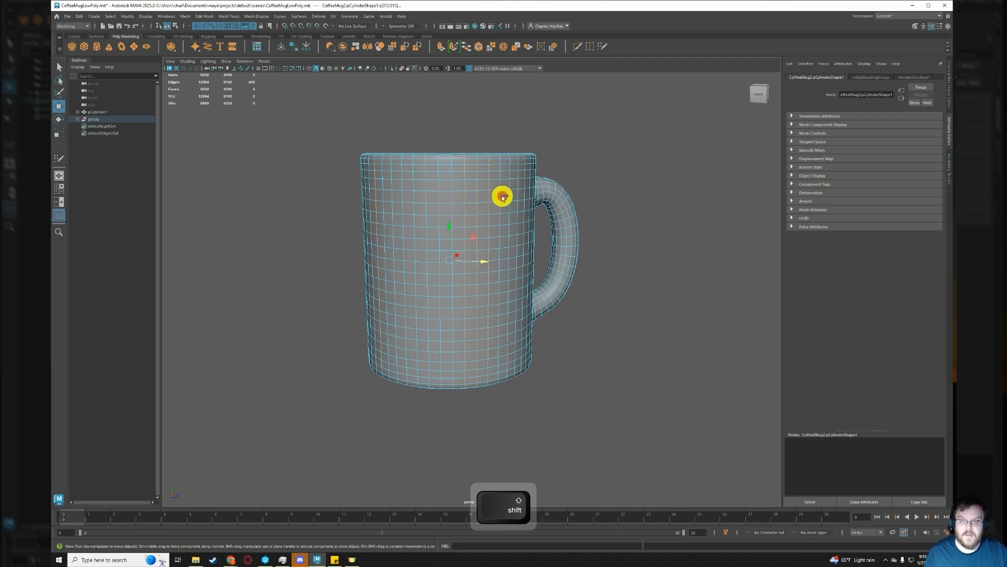
double_click(502, 196, "shift")
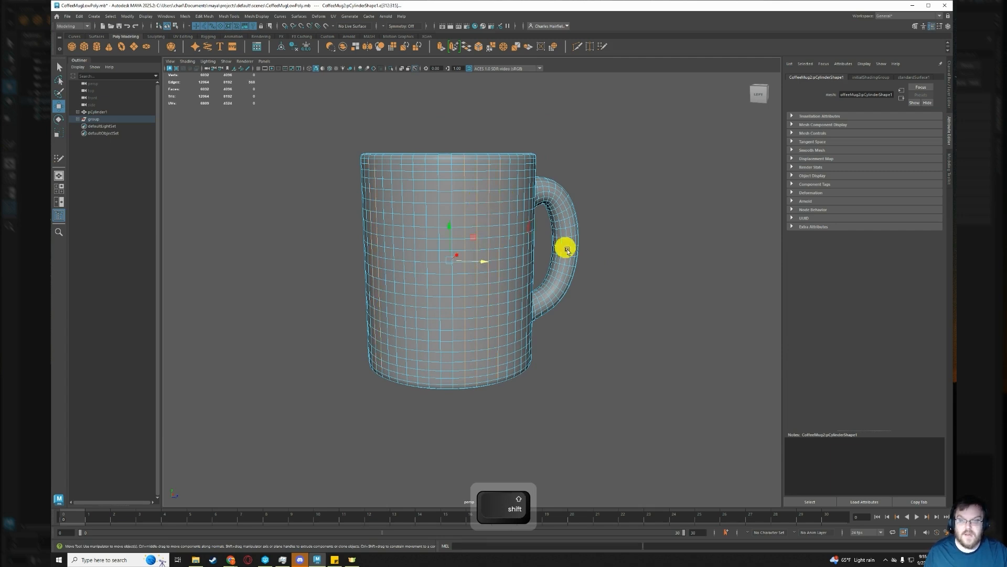
Try a plain deletion of the selected vertical loops that leaves their vertices, and inspect the mug in vertex mode.
right_click(476, 190, "shift")
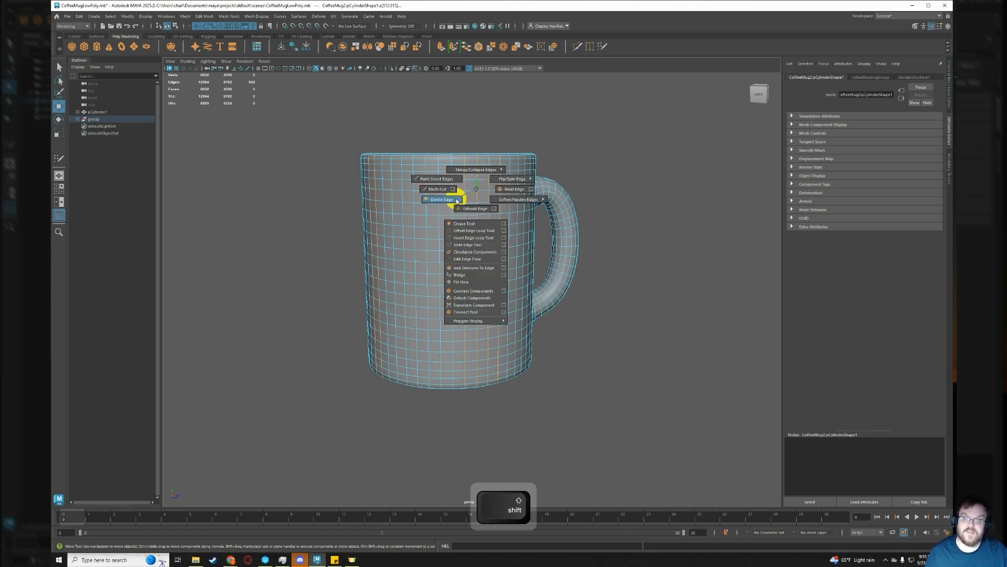
right_click_drag(456, 201, 477, 190, "shift")
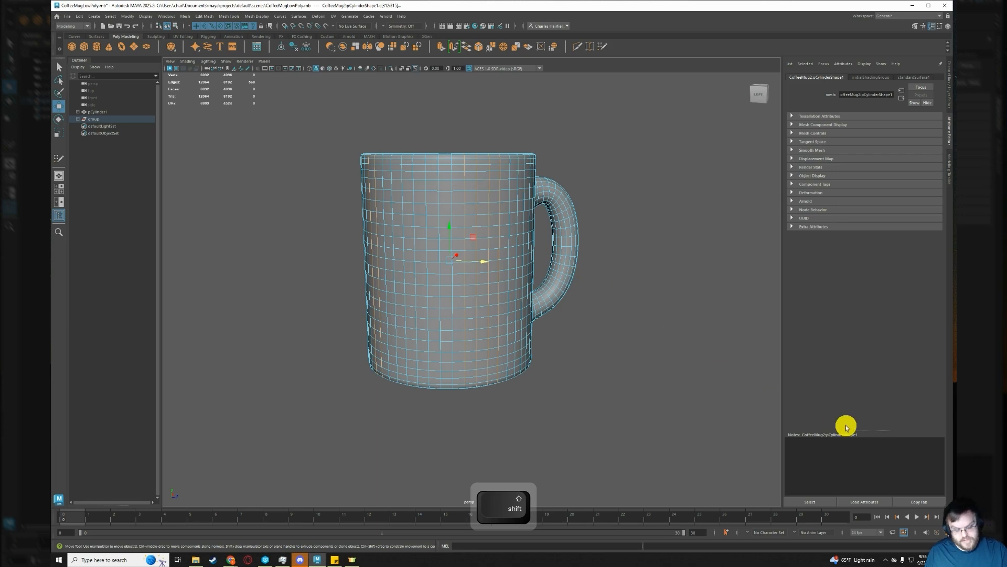
key("Delete")
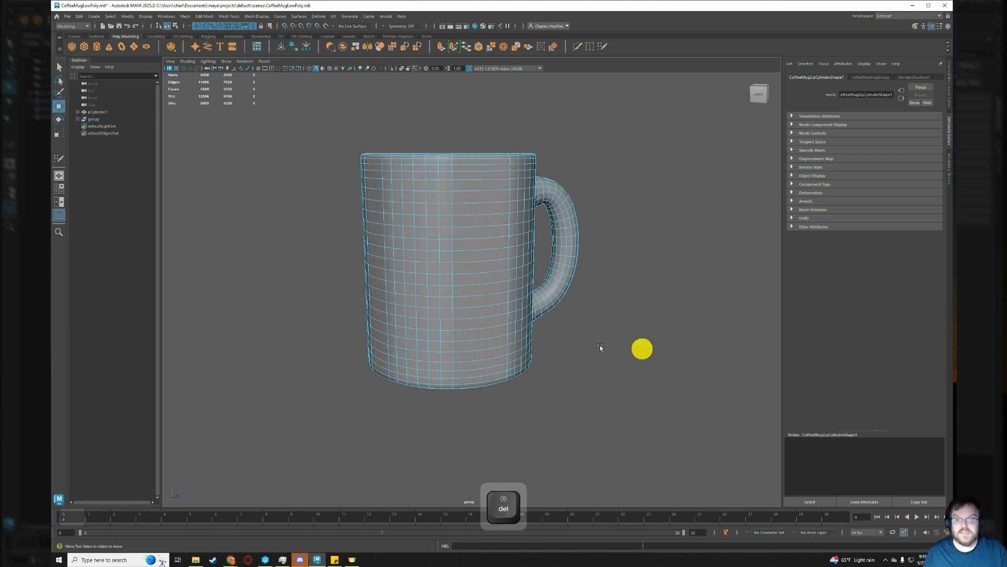
right_click_drag(461, 201, 438, 201)
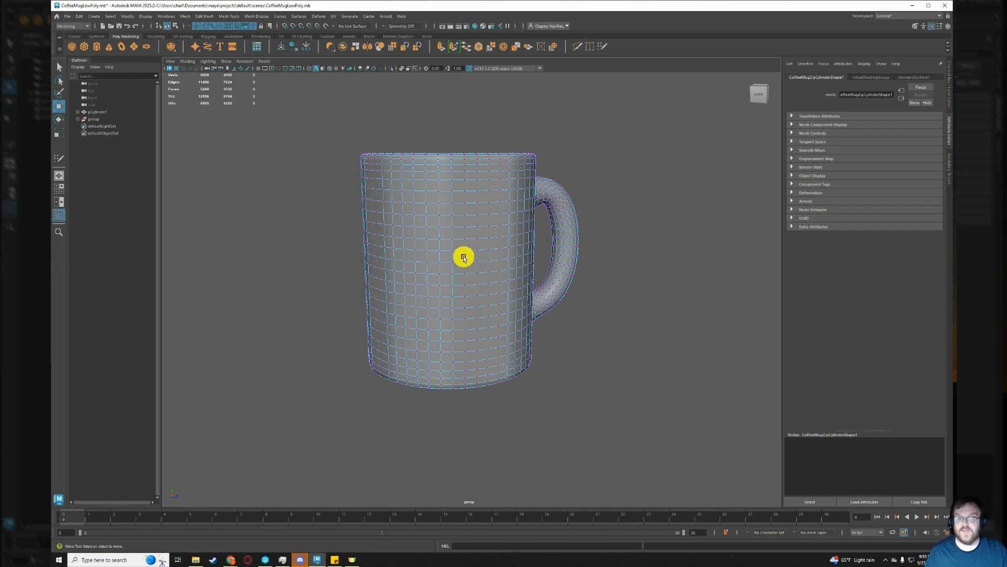
right_click_drag(463, 222, 464, 204)
Undo the plain deletion, remove the same vertical loops with Delete Edge and examine the body's outline and rim.
key("ctrl+z")
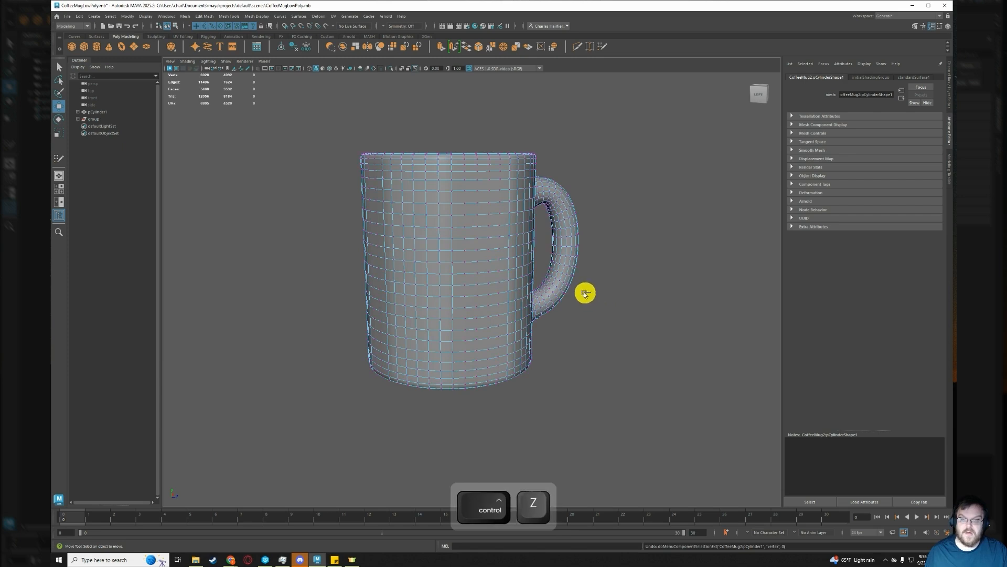
key("ctrl+z")
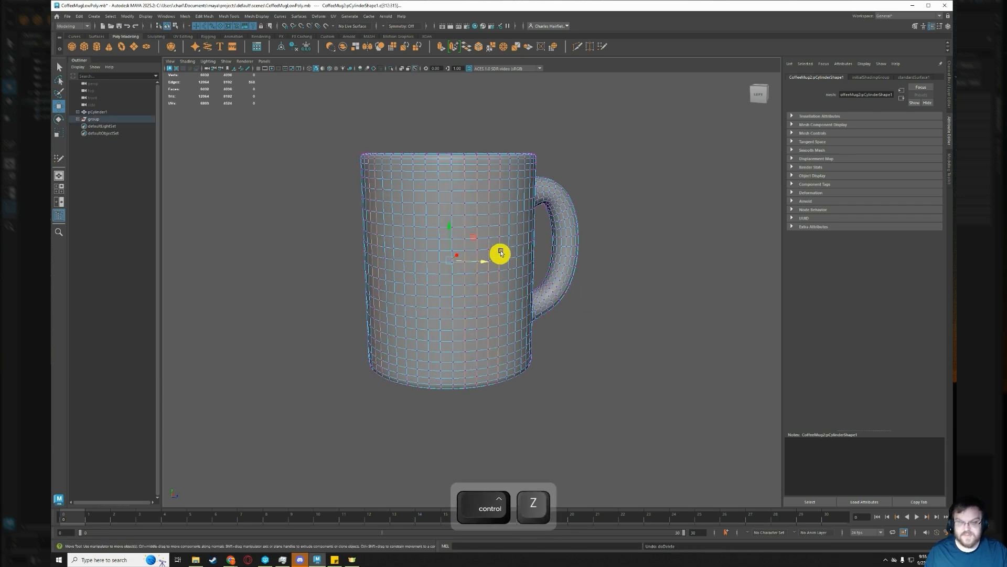
right_click_drag(467, 209, 468, 182)
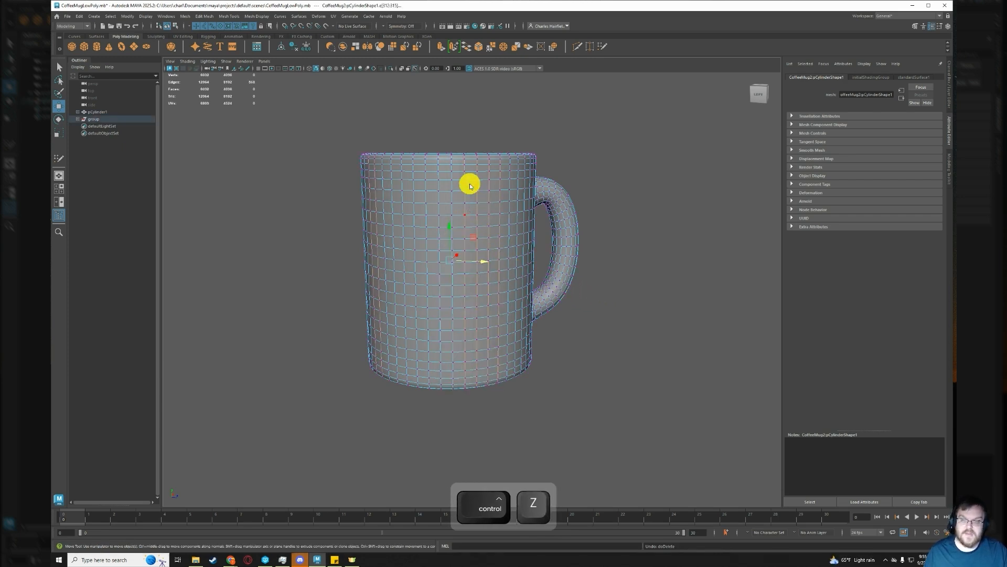
right_click_drag(484, 230, 454, 255)
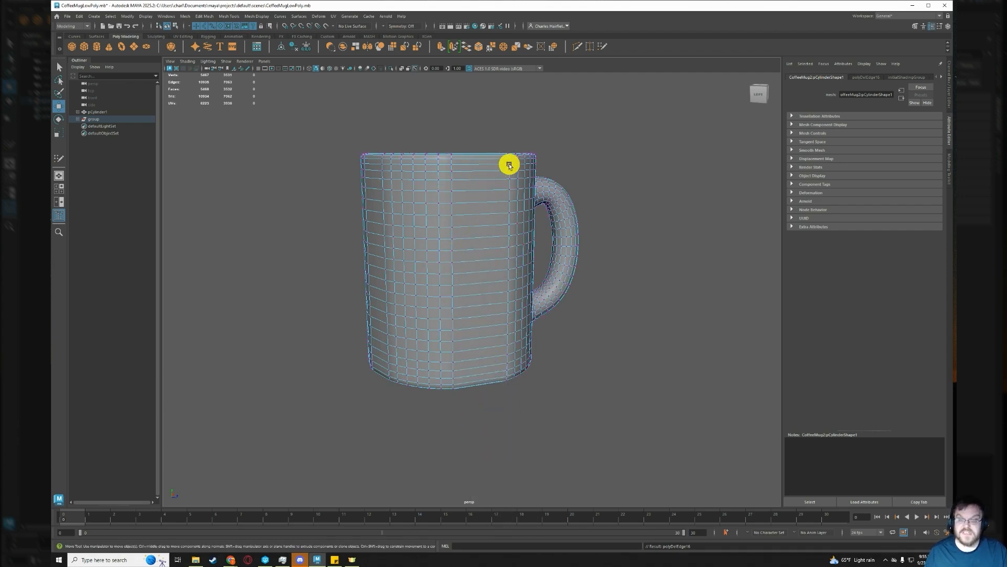
right_click_drag(492, 222, 481, 192)
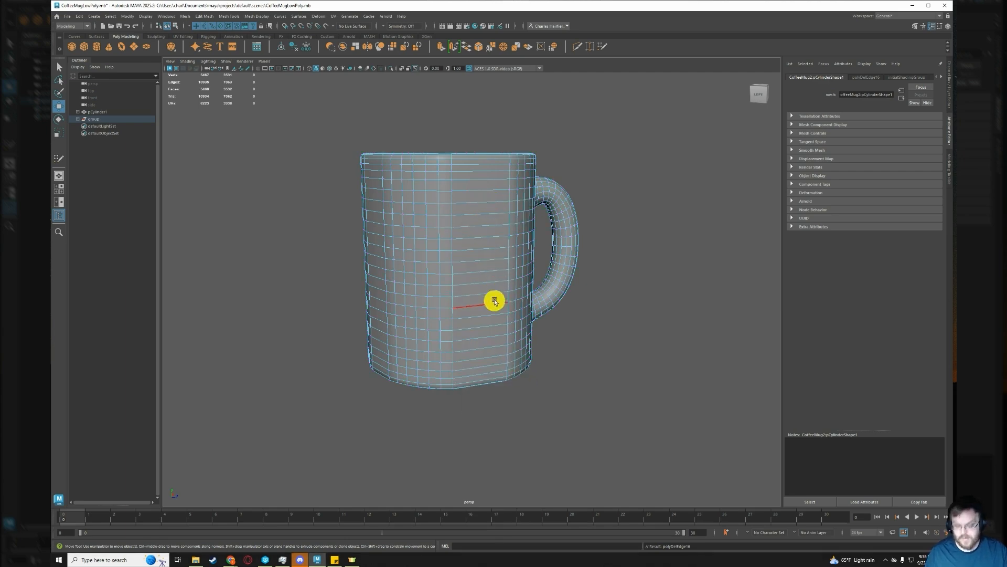
left_click_drag(465, 202, 461, 244, "alt")
left_click_drag(470, 345, 454, 331, "alt")
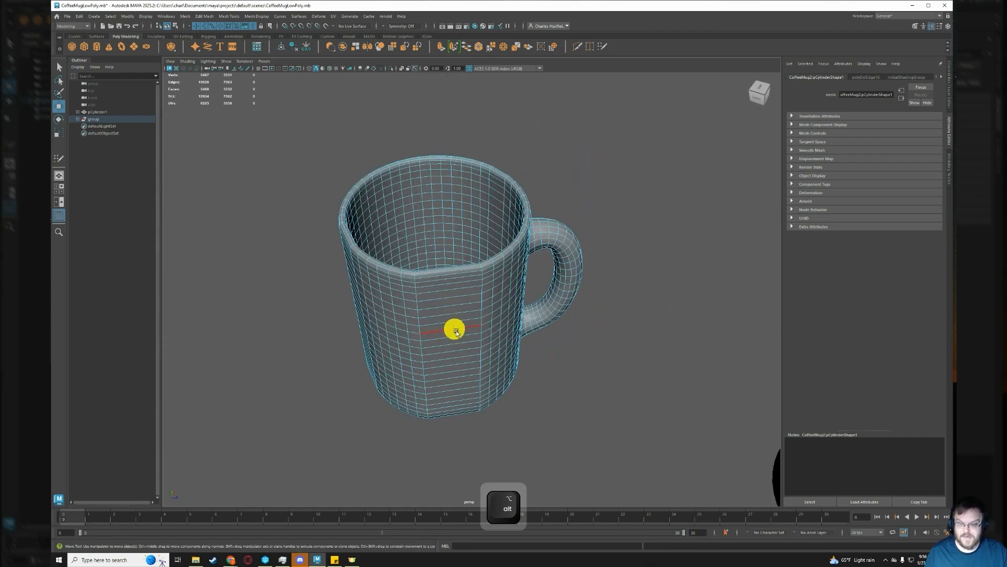
Undo the Delete Edge operation, clear the selection and return the mug to edge mode.
key("ctrl+z")
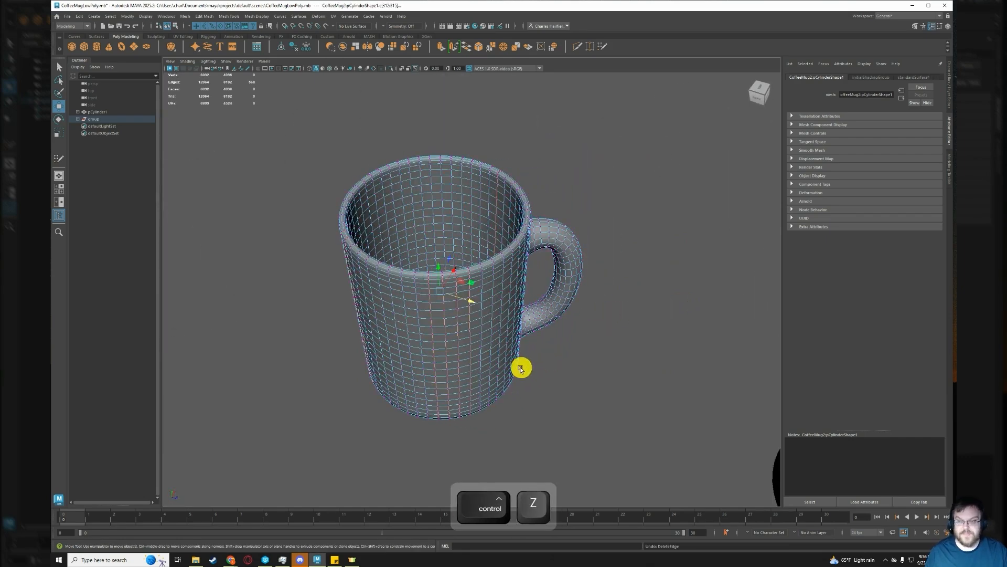
left_click(546, 406)
right_click(458, 315)
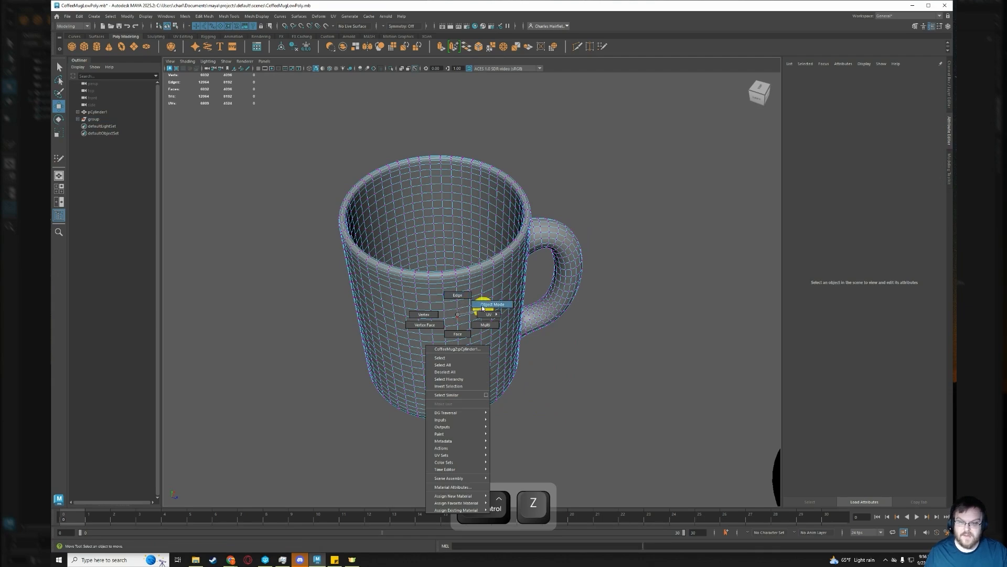
left_click(463, 297)
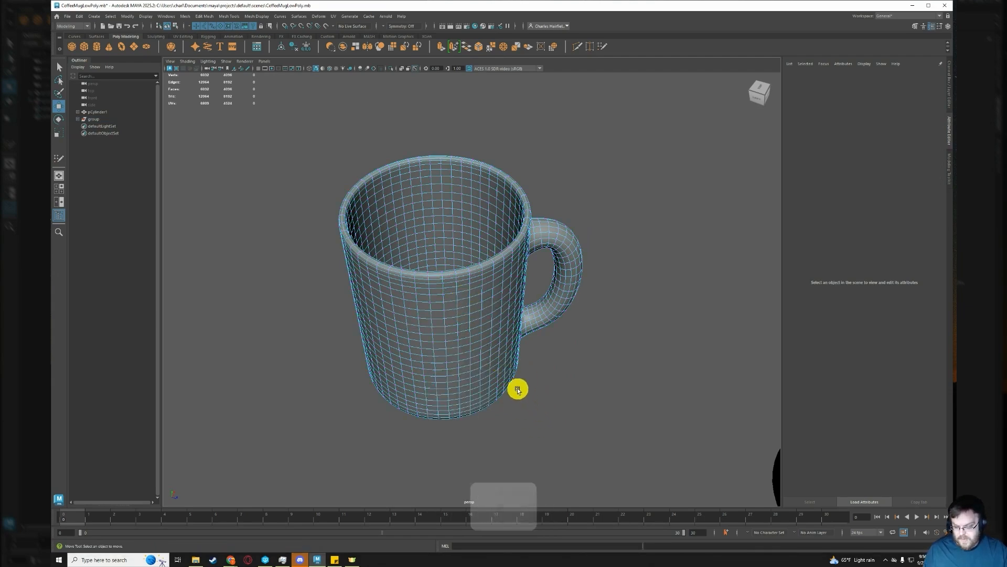
Select a band of adjacent horizontal edge loops around the middle of the mug's outer wall.
mouse_move(537, 322)
left_mouse_down("alt")
mouse_move(553, 341)
mouse_move(542, 310)
mouse_move(530, 315)
left_mouse_up("alt")
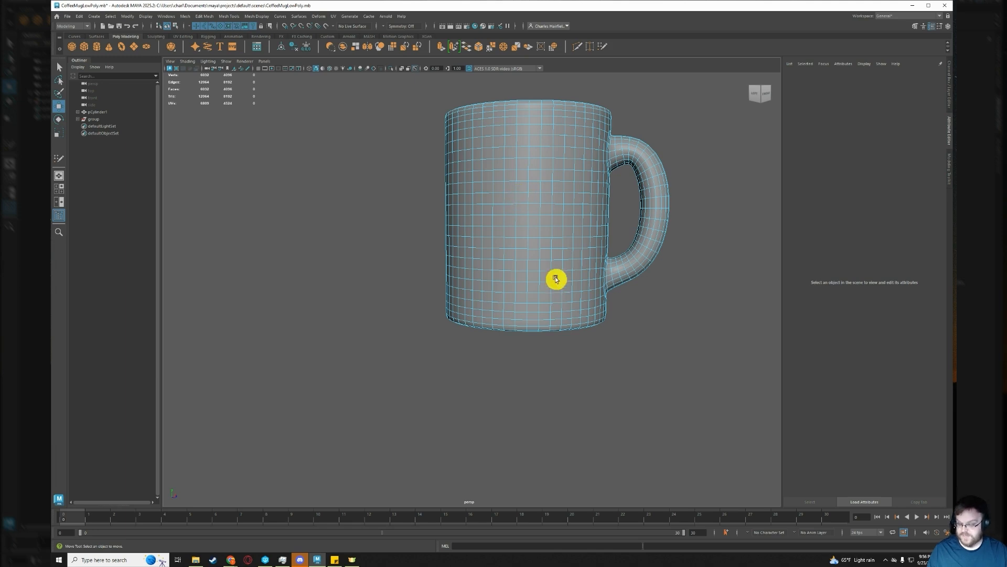
left_click(536, 194)
left_click(536, 194)
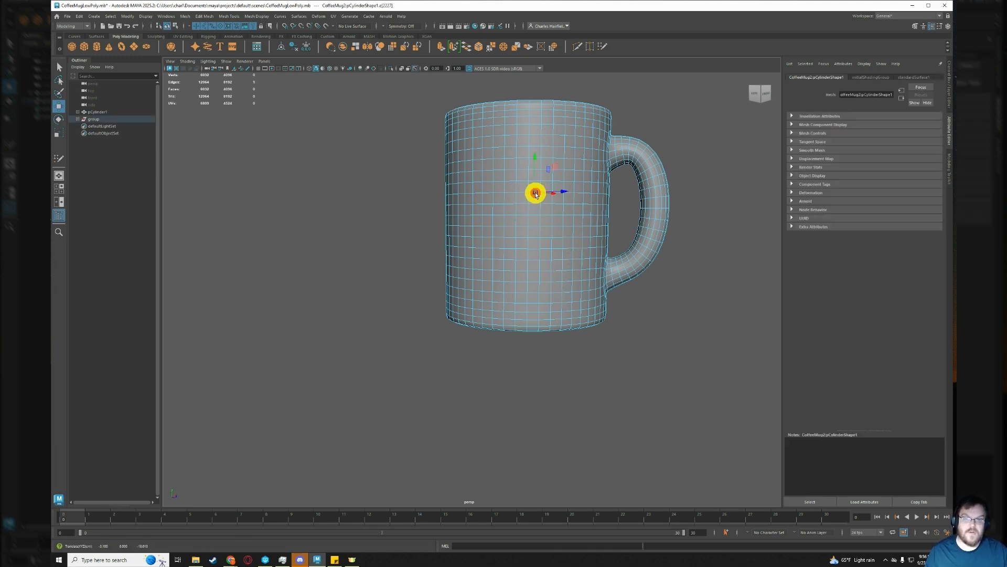
left_click_drag(598, 247, 613, 295, "alt")
scroll(613, 287, "up", 4)
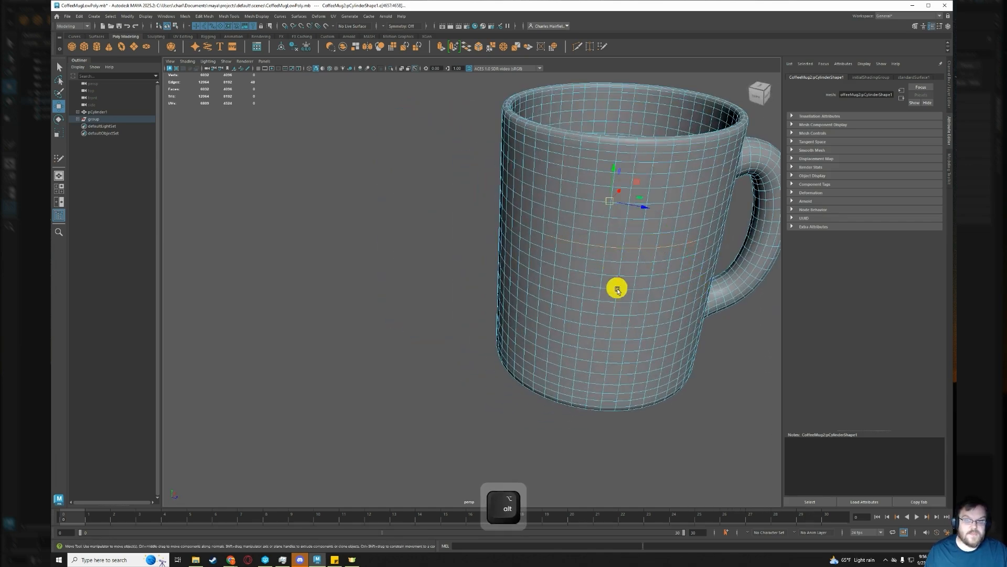
double_click(628, 263, "shift")
double_click(628, 262, "shift")
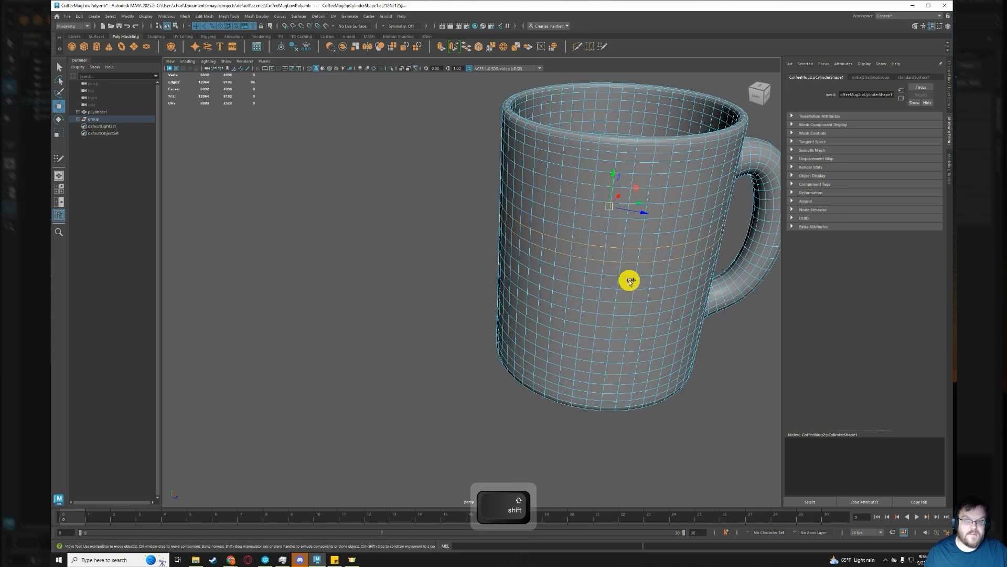
double_click(629, 290, "shift")
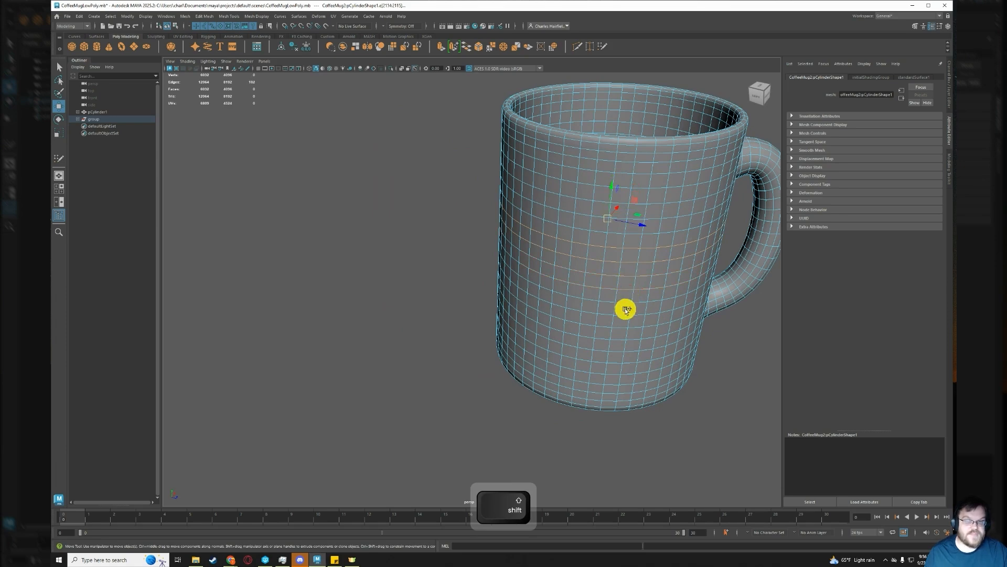
double_click(625, 303, "shift")
Remove the selected horizontal loops with Delete Edge and inspect the outer wall from all sides.
left_click_drag(702, 360, 688, 339, "alt")
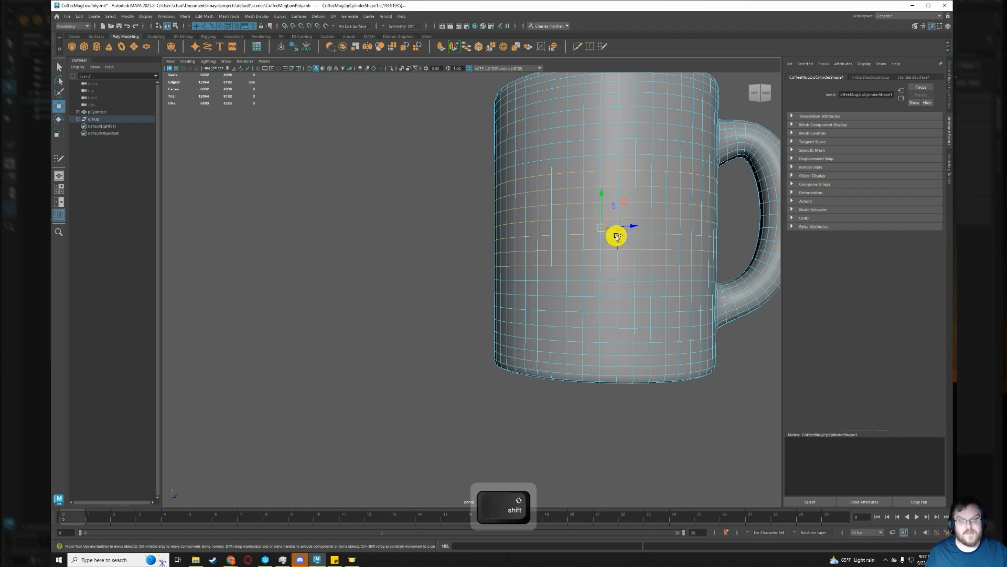
right_click_drag(616, 235, 596, 243, "shift")
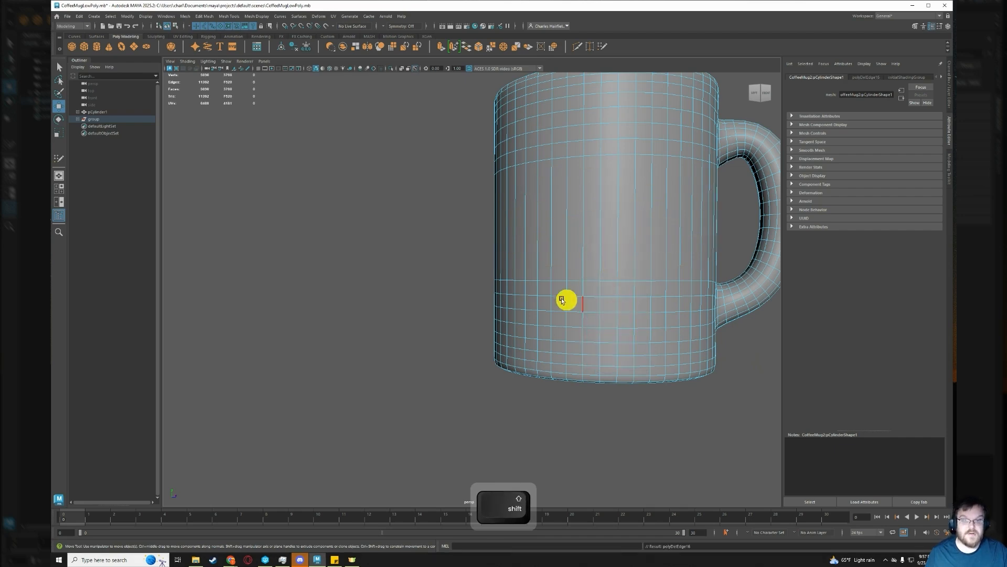
left_click_drag(567, 297, 620, 301, "alt")
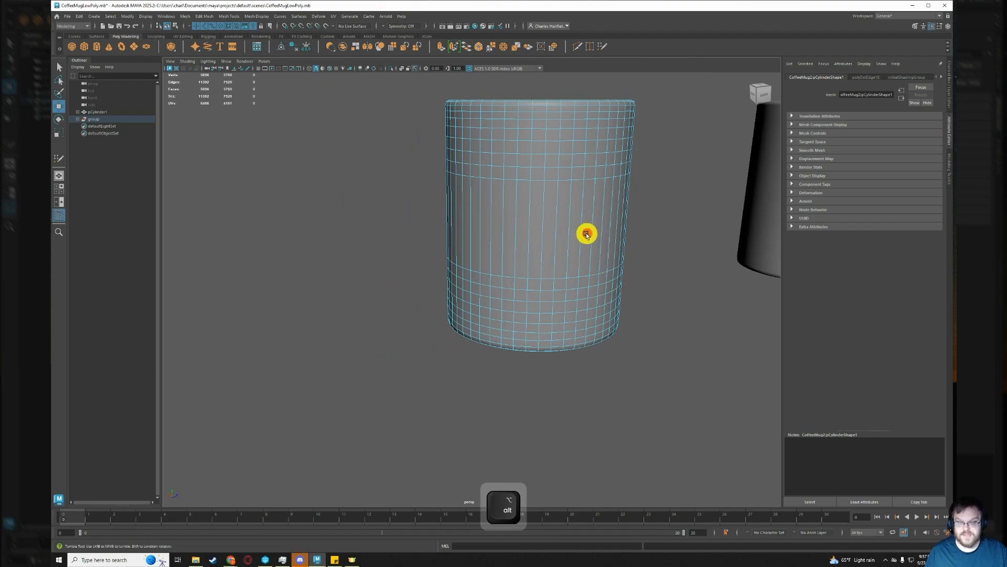
mouse_move(587, 231)
left_mouse_down("alt")
mouse_move(570, 280)
mouse_move(556, 219)
mouse_move(468, 222)
mouse_move(659, 231)
mouse_move(603, 231)
left_mouse_up("alt")
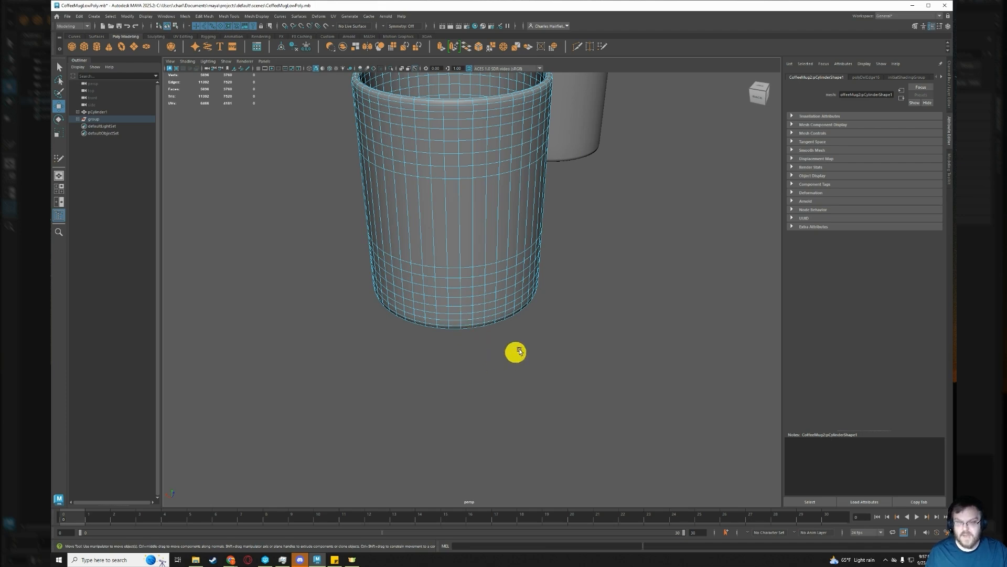
left_click_drag(515, 353, 622, 353, "alt")
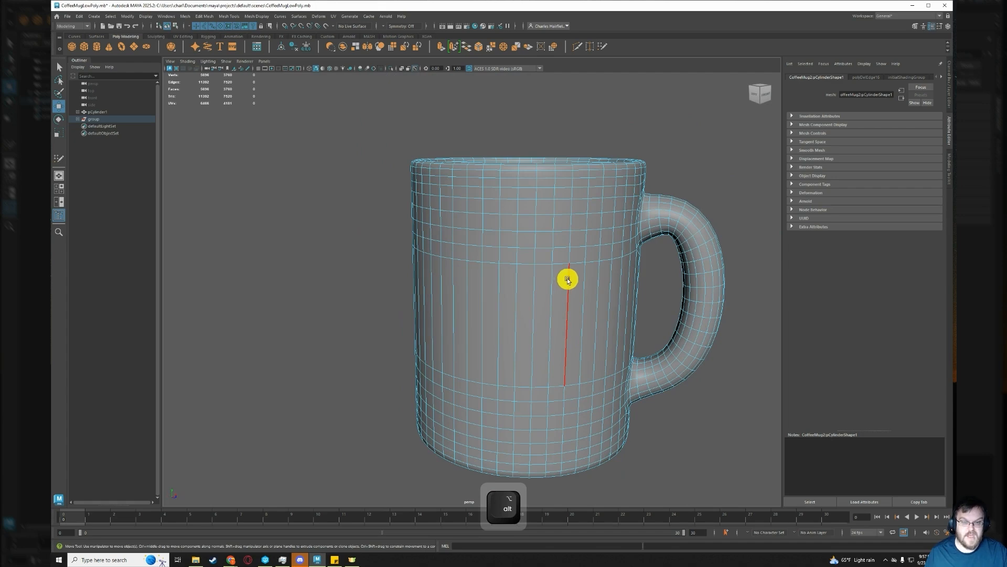
Select the horizontal edge loop bordering the top of the cleared band and examine the handle joints from both sides.
double_click(541, 266)
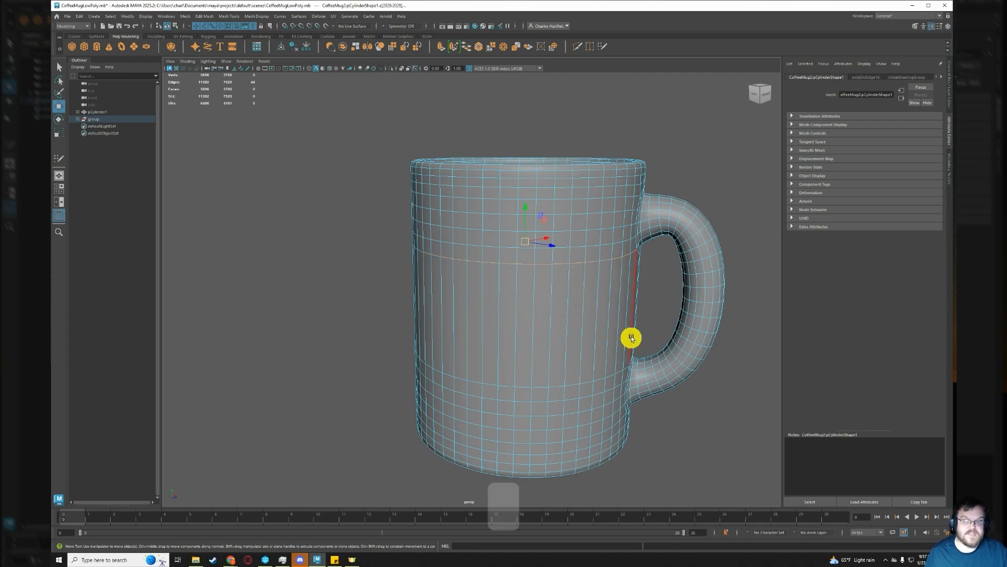
middle_click_drag(616, 320, 567, 317, "alt")
left_click_drag(567, 317, 529, 301, "alt")
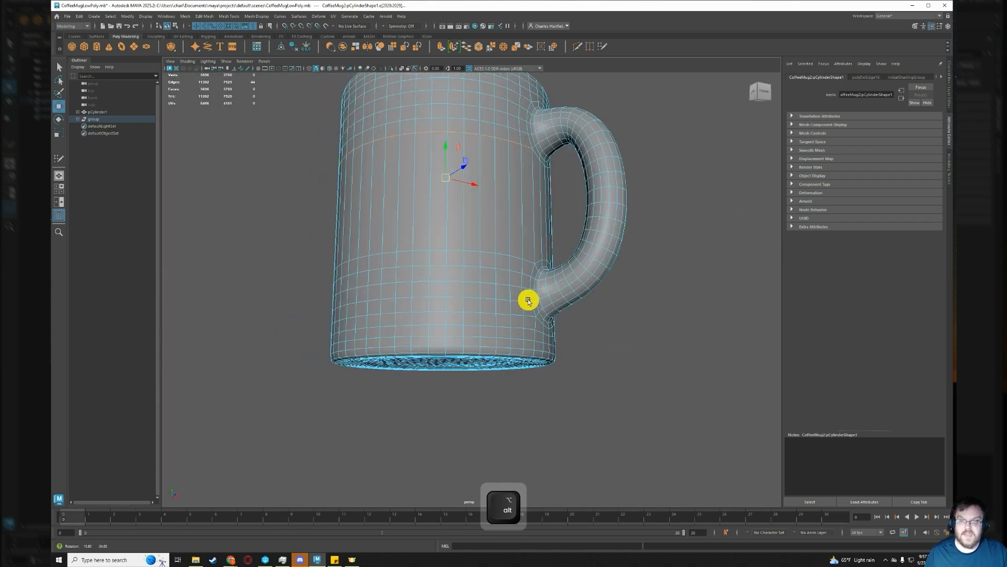
scroll(558, 206, "up", 6)
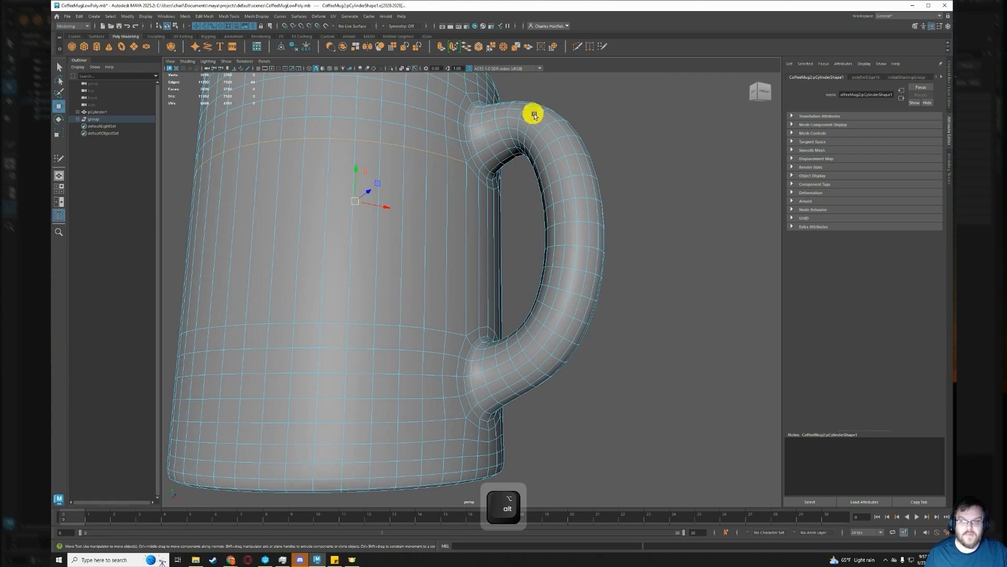
left_click_drag(316, 294, 417, 304, "alt")
left_click_drag(363, 292, 590, 296, "alt")
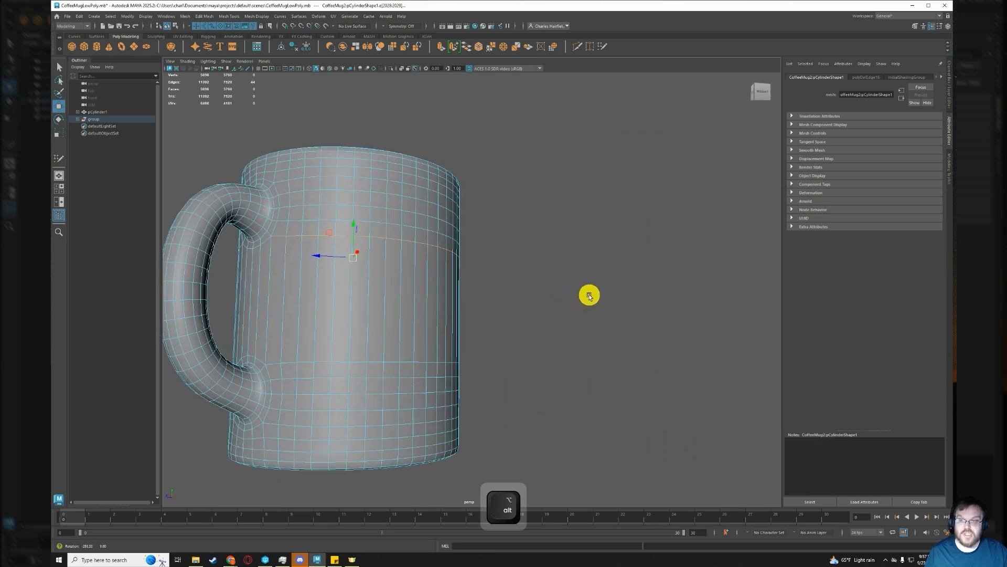
left_click_drag(589, 295, 590, 292, "alt")
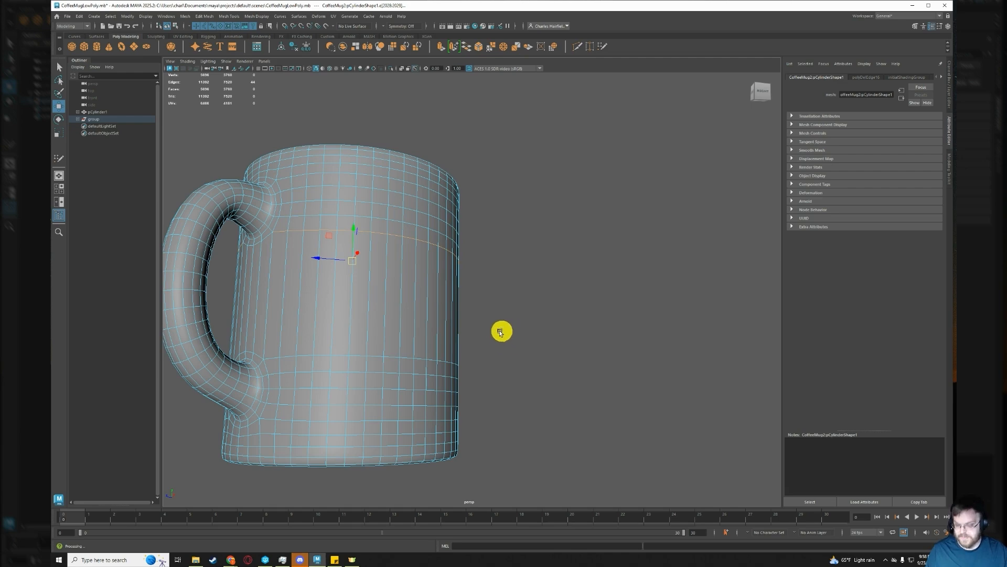
left_click_drag(383, 294, 553, 348, "alt")
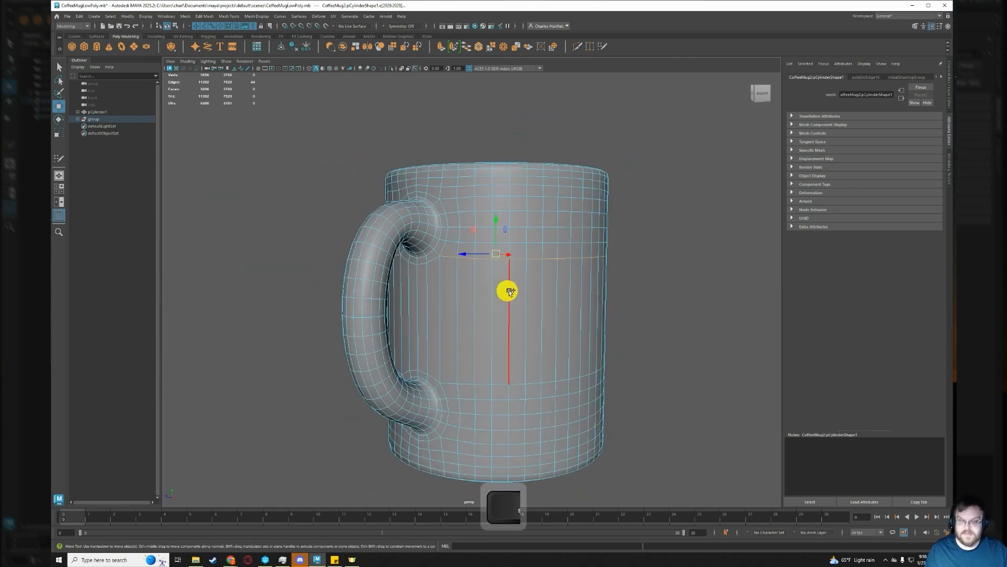
Try removing the selected horizontal edge loop above the cleared band with Delete Edge and check the handle joint.
right_click_drag(505, 288, 498, 294, "shift")
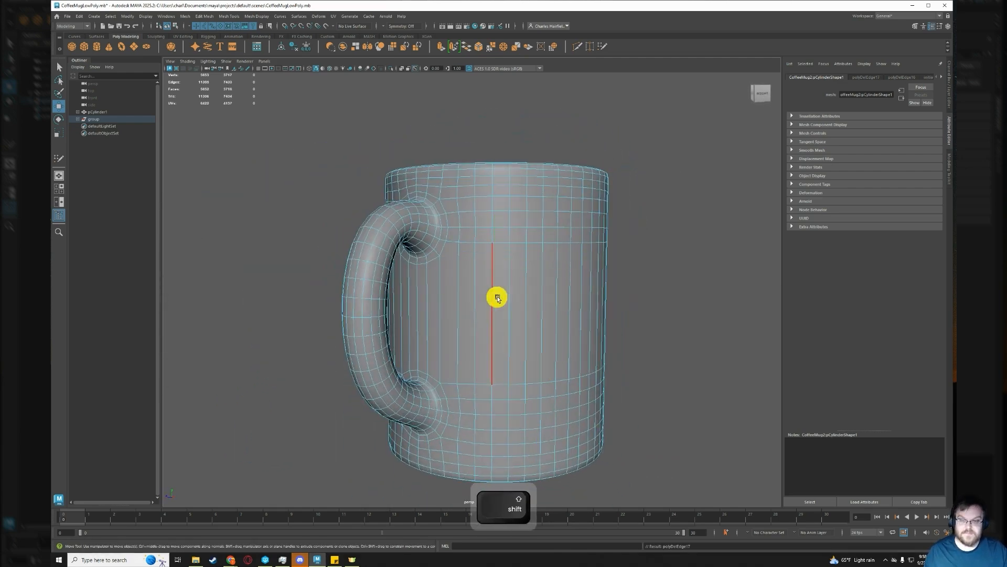
left_click(459, 315)
left_click_drag(467, 317, 497, 313, "alt")
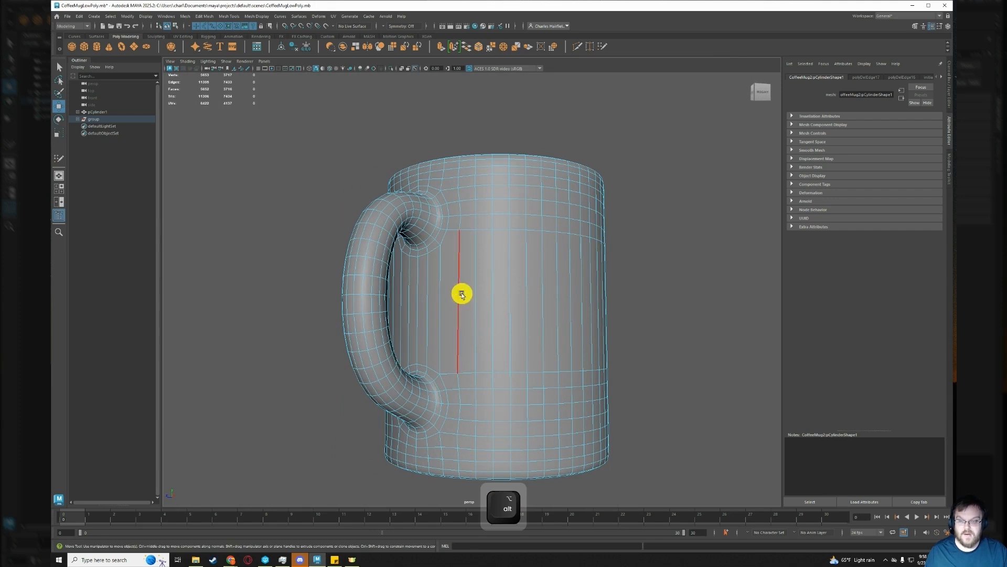
mouse_move(476, 283)
right_mouse_down()
mouse_move(499, 270)
mouse_move(455, 293)
mouse_move(481, 297)
right_mouse_up()
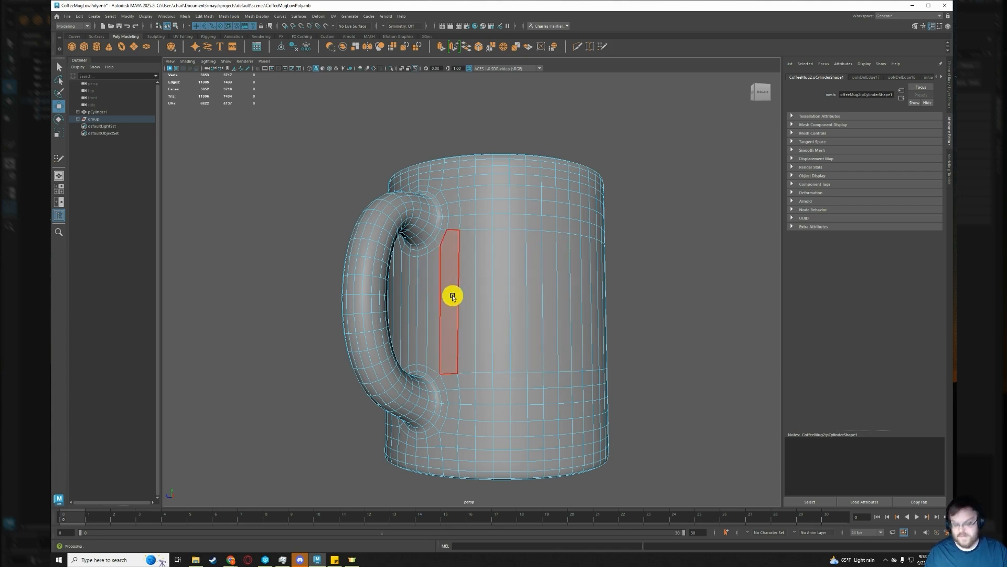
Undo the last Delete Edge operation and return the mug to edge mode.
key("ctrl+z")
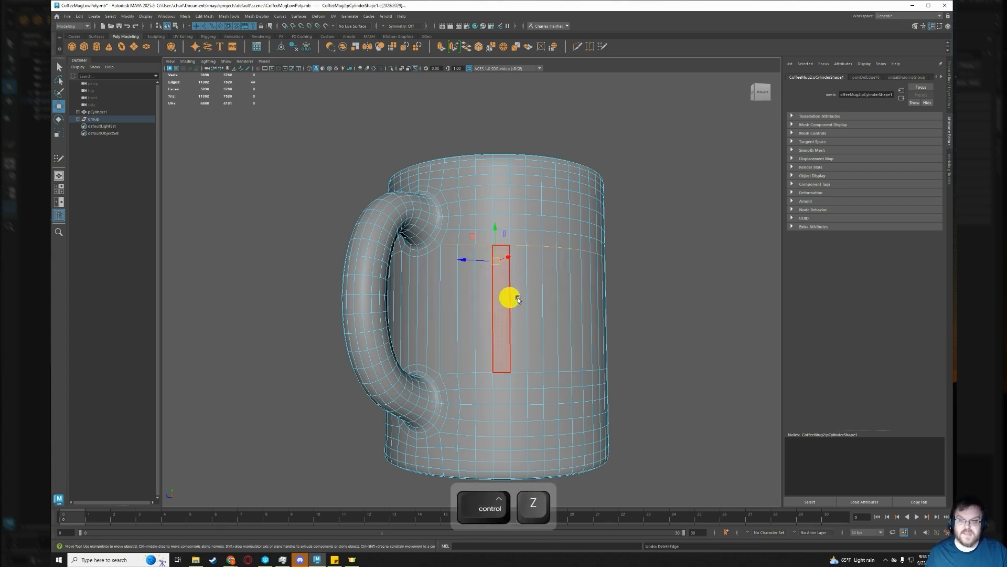
right_click(526, 277)
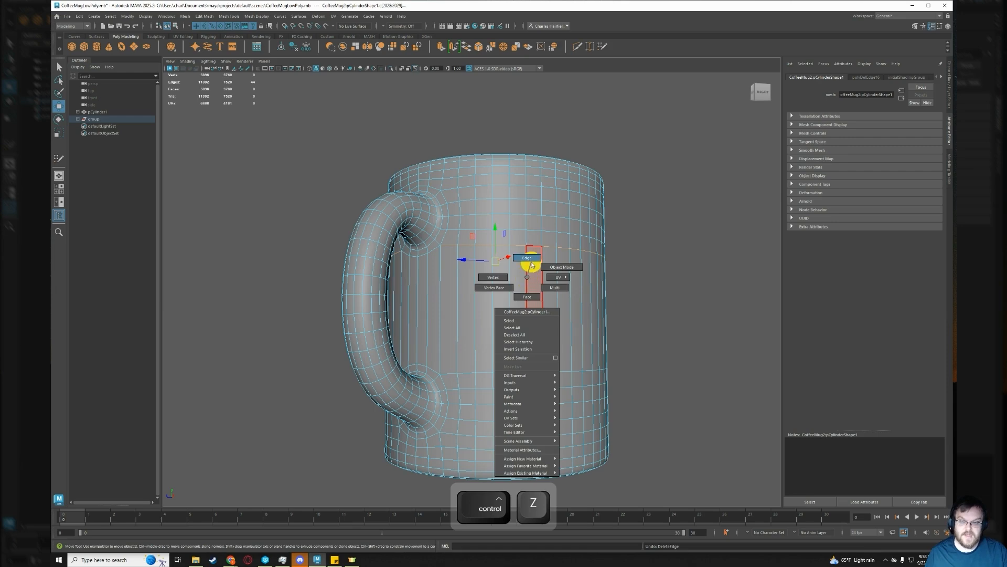
left_click(528, 258)
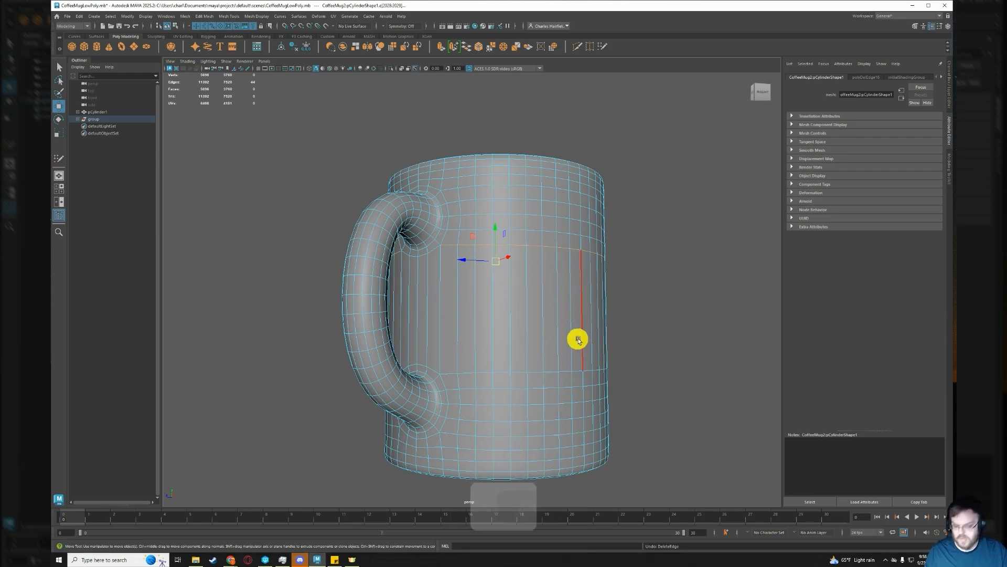
Select the two horizontal edge loops on the outer wall between the rim and the upper handle joint.
key("alt")
mouse_move(569, 330)
left_mouse_down("alt")
mouse_move(499, 328)
mouse_move(589, 340)
mouse_move(581, 335)
left_mouse_up("alt")
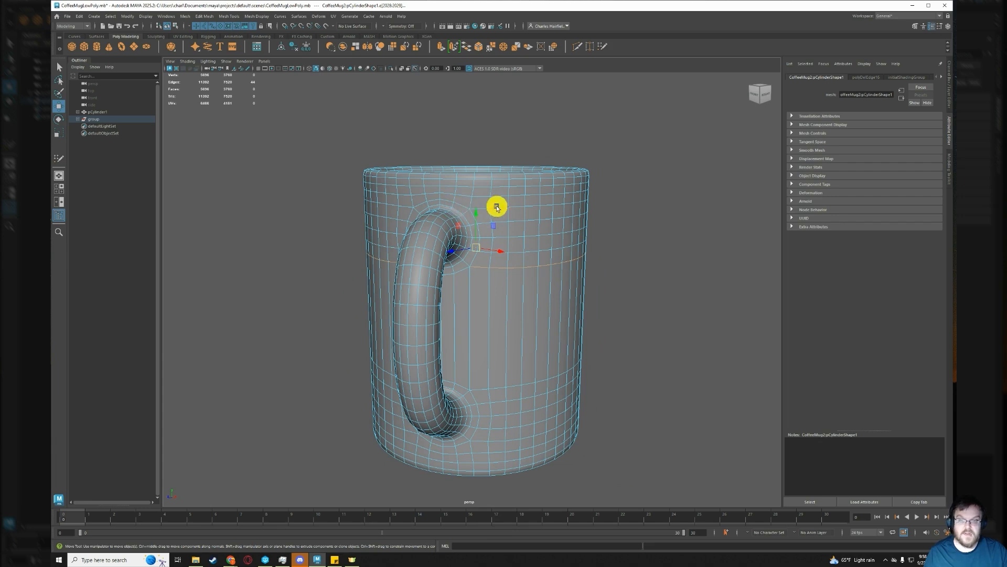
scroll(493, 208, "down", 2)
scroll(490, 212, "up", 1)
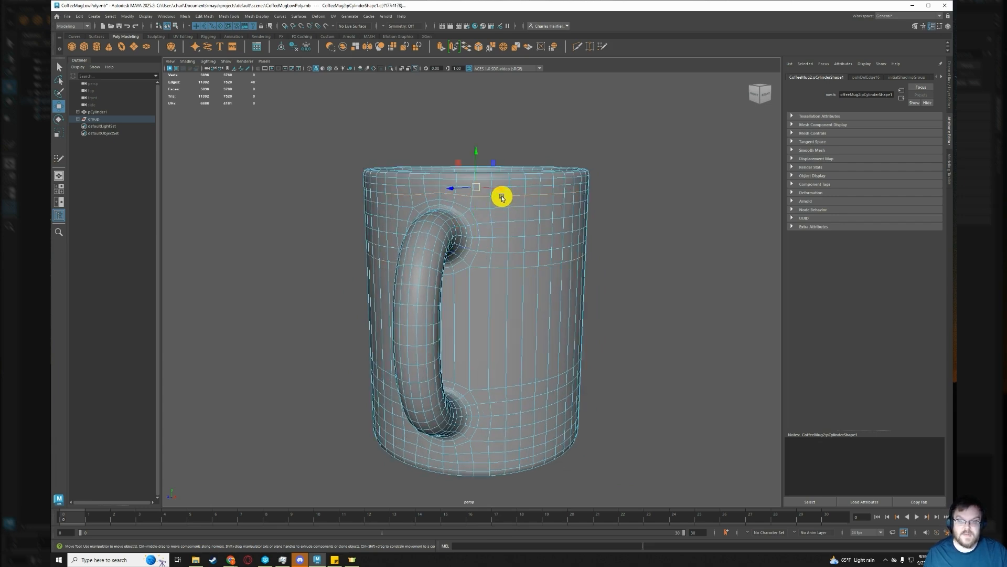
key("shift")
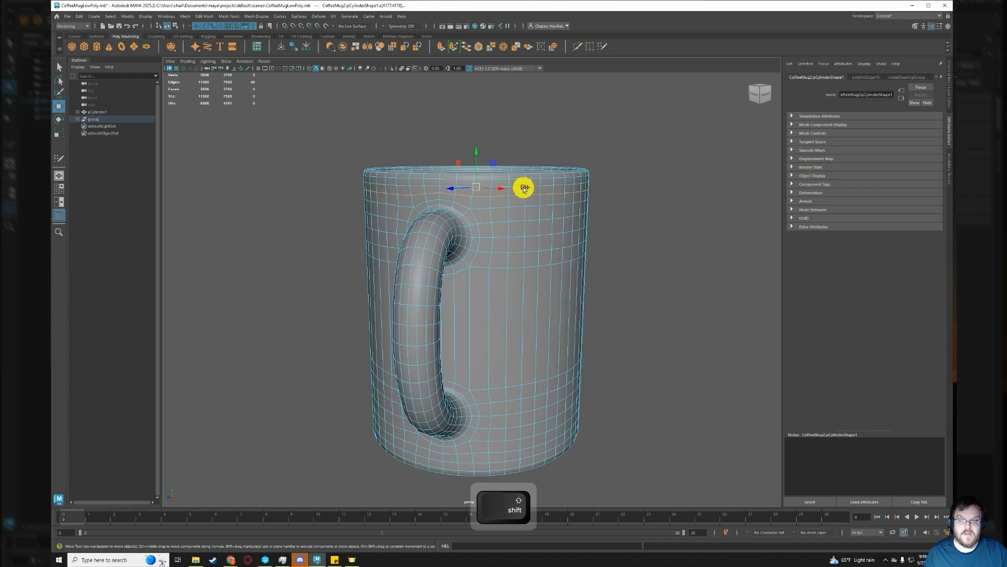
double_click(523, 188, "shift")
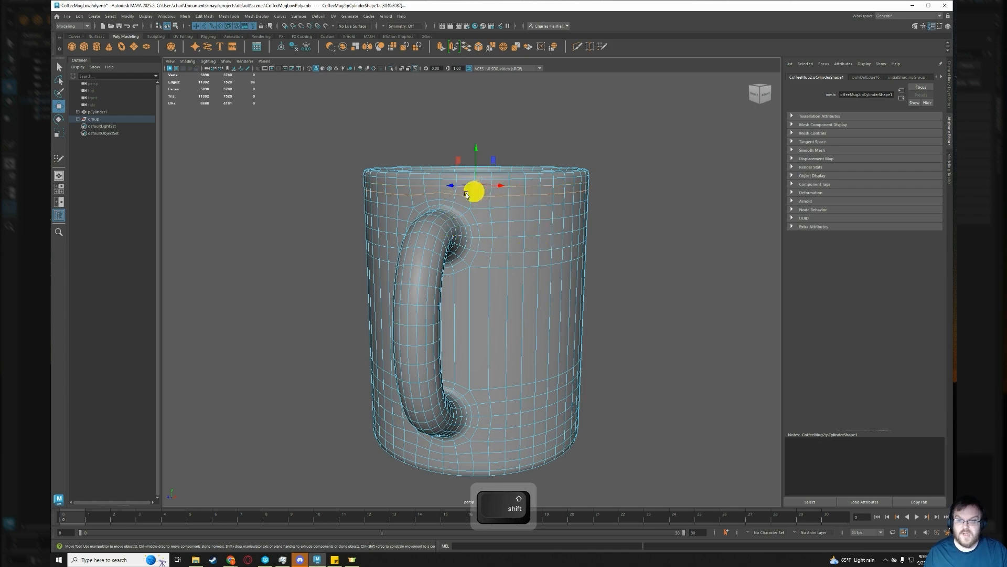
Check the selected loops below the rim around the mug and remove them with Delete Edge.
left_click_drag(403, 231, 556, 233, "alt")
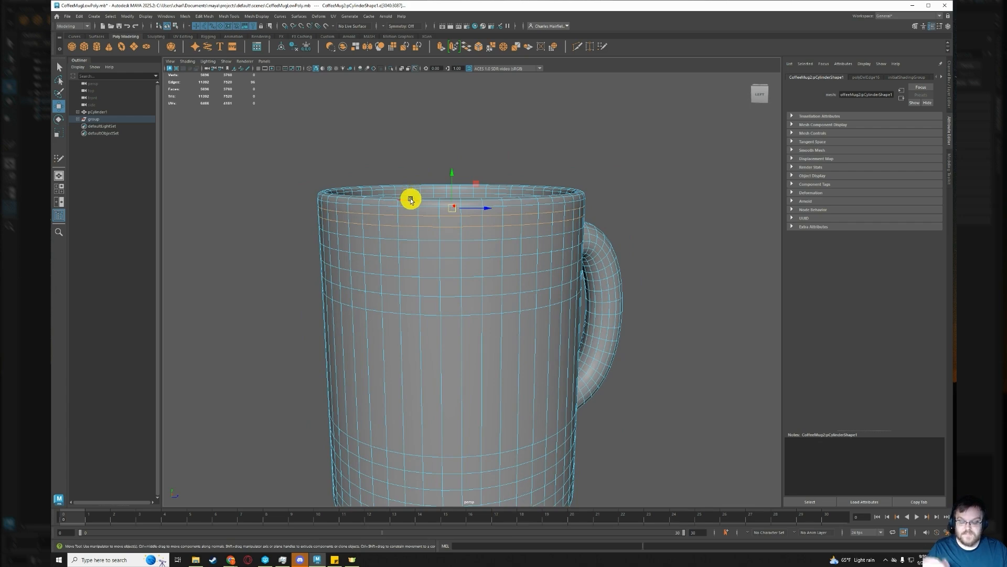
left_click_drag(434, 219, 402, 209, "alt")
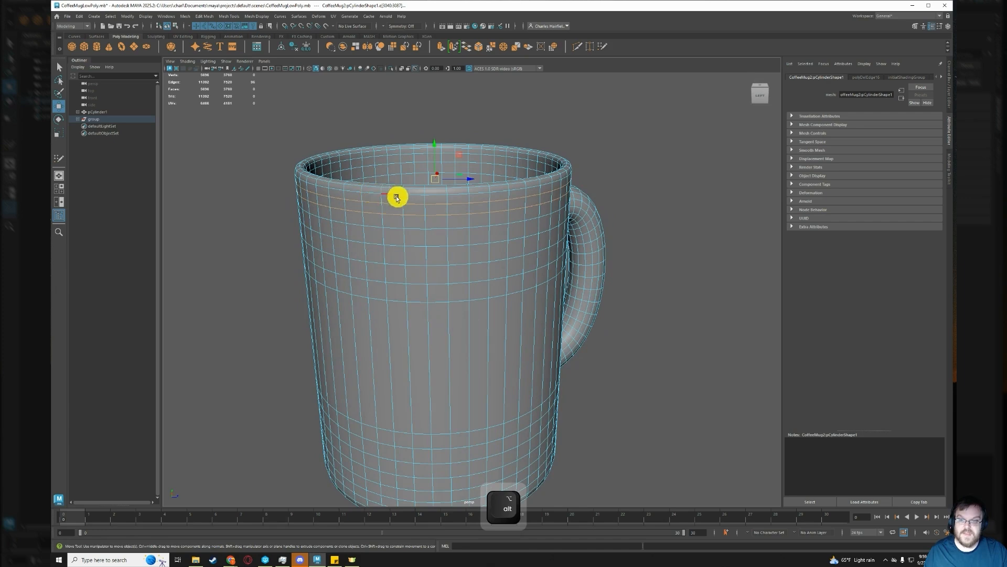
left_click_drag(414, 207, 392, 210, "alt")
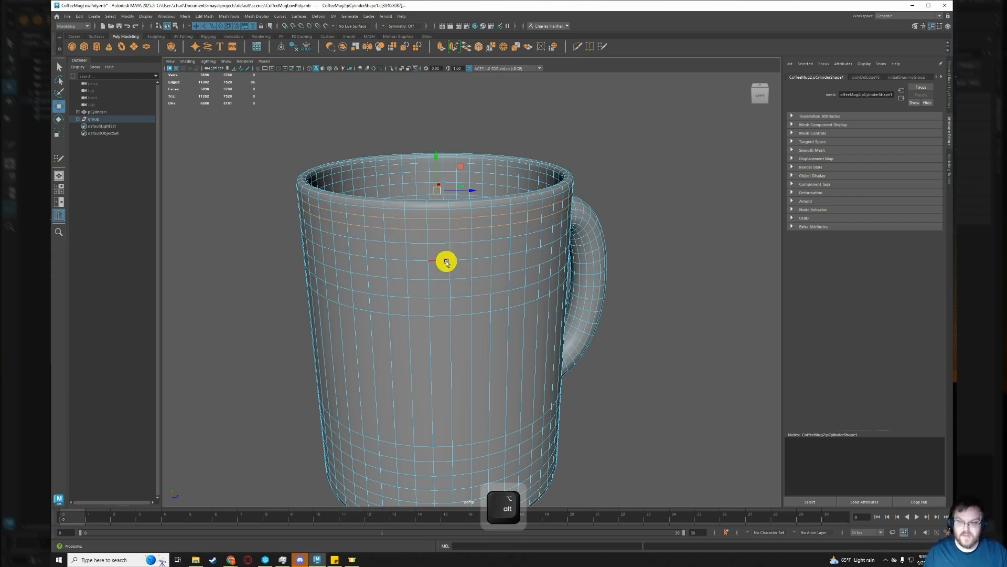
left_click_drag(446, 260, 497, 262, "alt")
left_click_drag(414, 251, 483, 227, "alt")
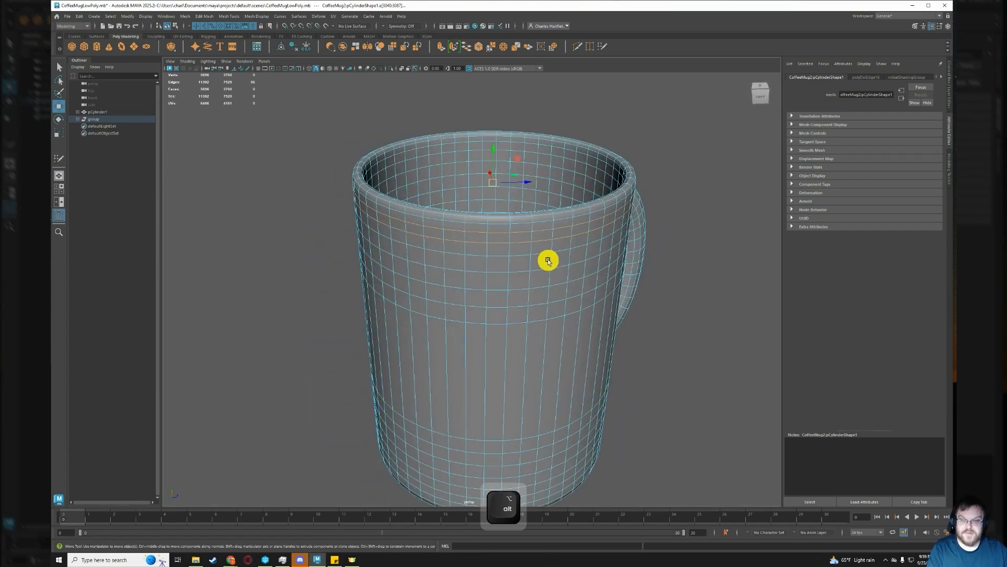
right_click_drag(437, 262, 408, 274, "shift")
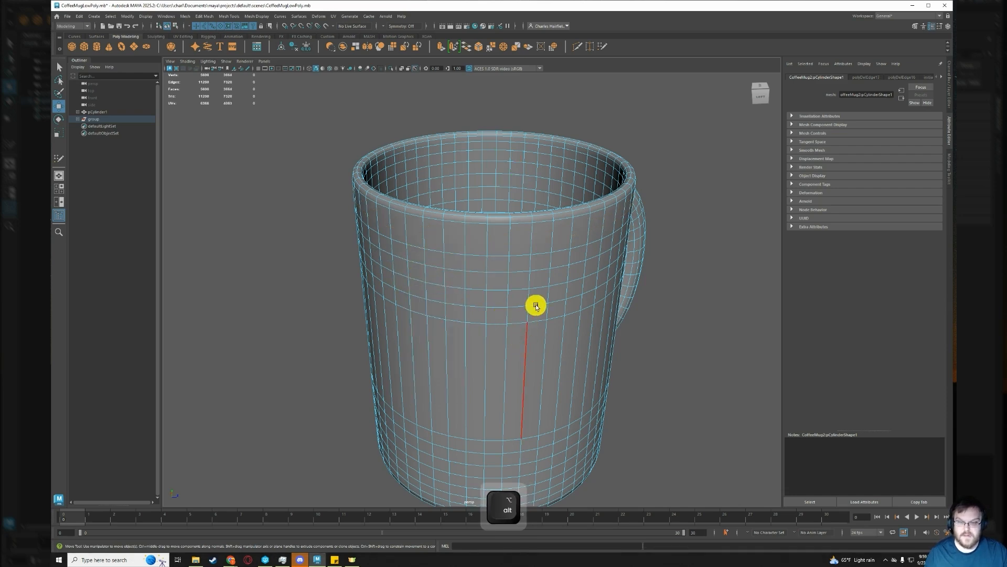
Remove the horizontal edge loops between the base and the lower handle joint with Delete Edge and inspect the outer wall.
left_click(538, 334)
right_click_drag(517, 359, 453, 383, "alt")
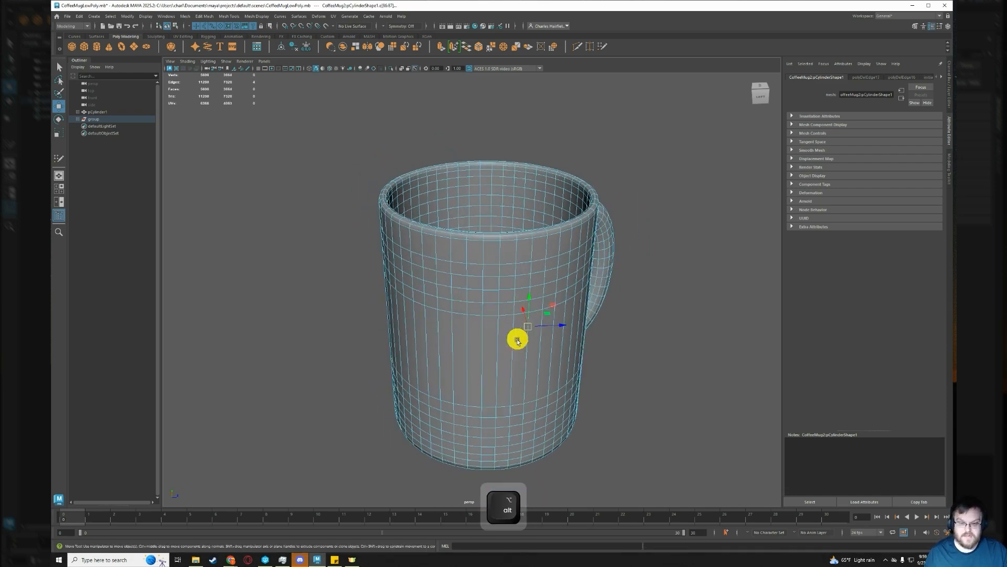
middle_click_drag(518, 339, 538, 195, "alt")
left_click_drag(537, 195, 482, 244, "alt")
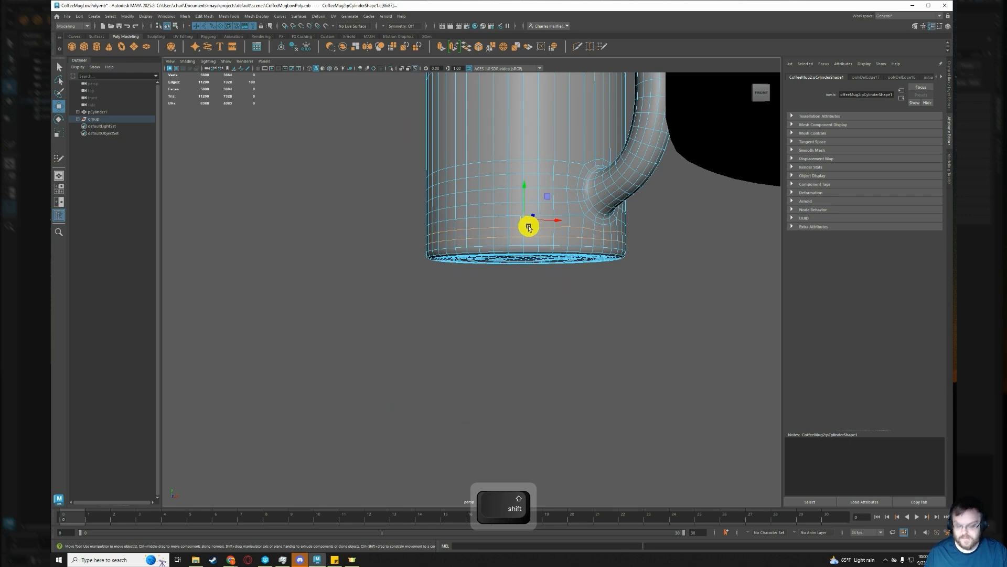
right_click_drag(528, 227, 488, 322, "shift")
left_click_drag(489, 216, 560, 221, "alt")
left_click_drag(423, 196, 526, 206, "alt")
left_click_drag(427, 187, 470, 214, "alt")
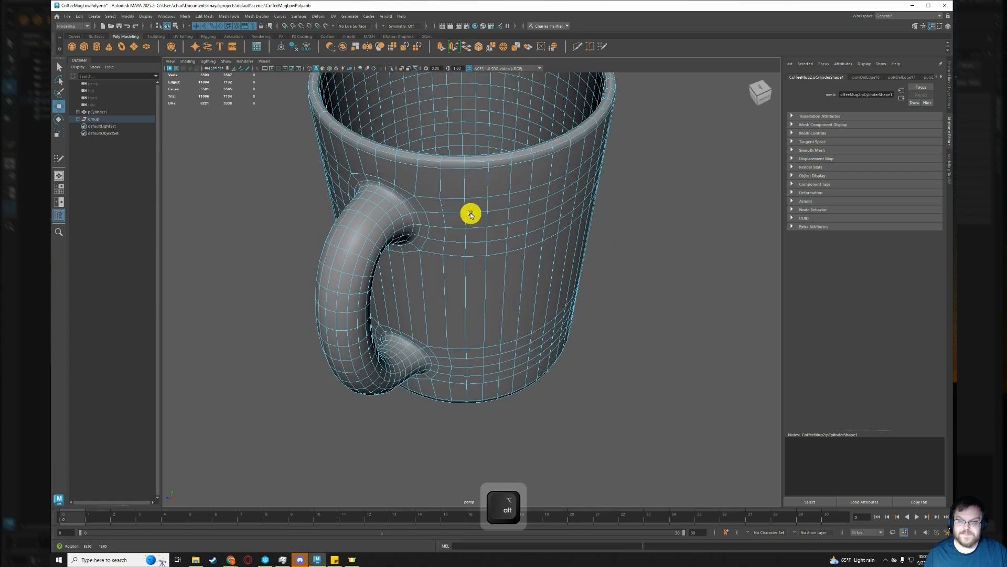
Select the horizontal edge loops lining the mug's inner wall, from below the rim down to the floor.
left_click_drag(526, 252, 512, 273, "alt")
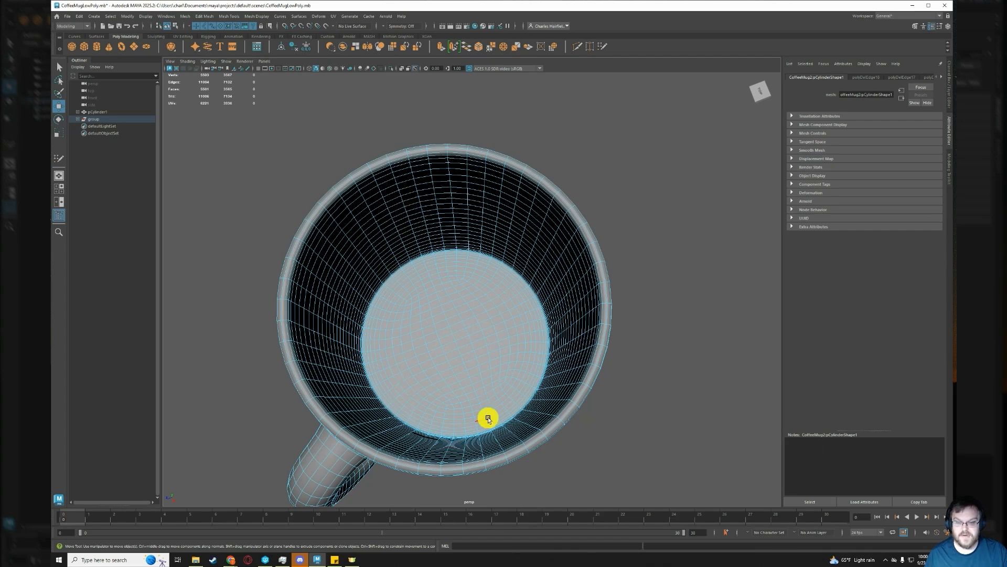
double_click(425, 181, "shift")
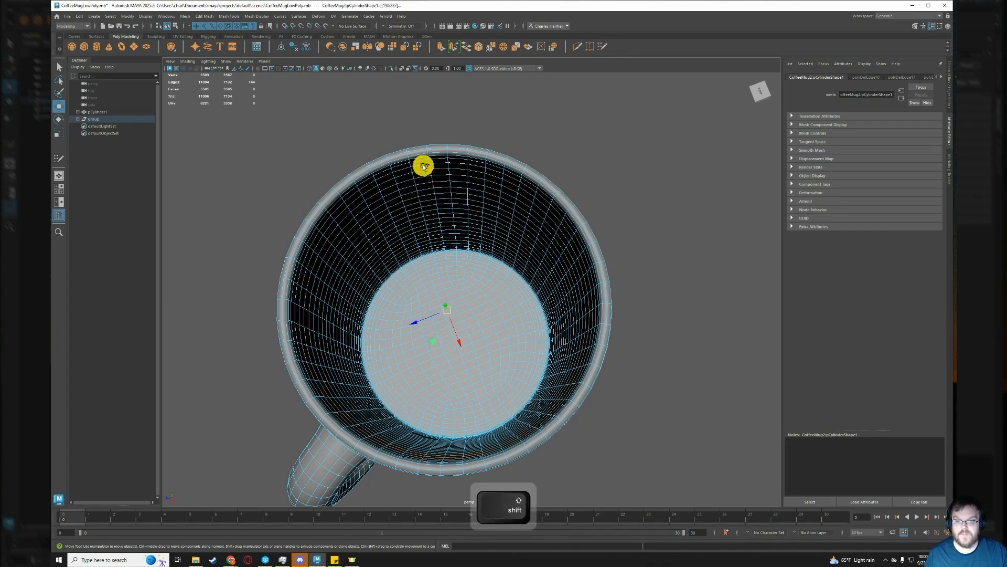
double_click(428, 191, "shift")
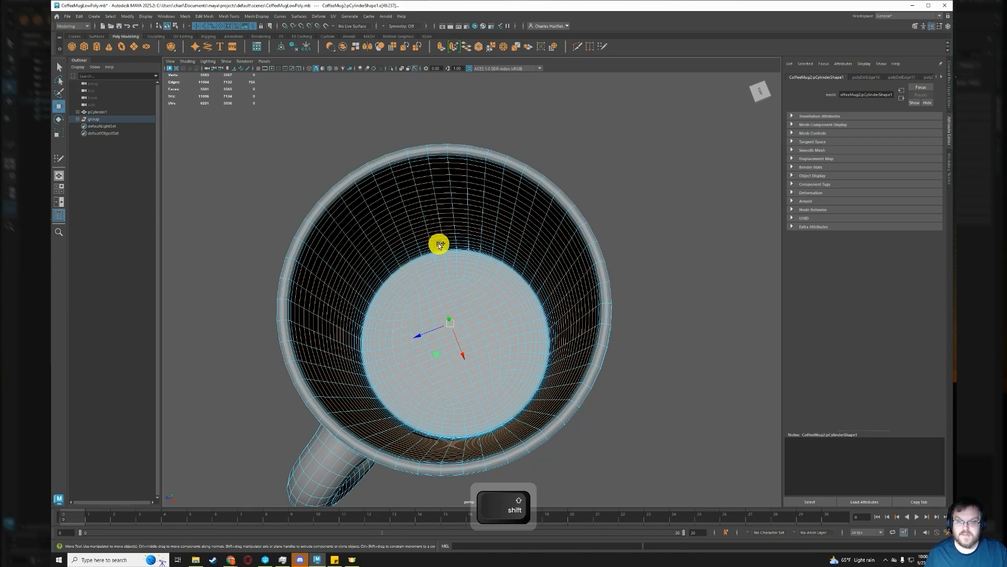
scroll(439, 244, "up", 5)
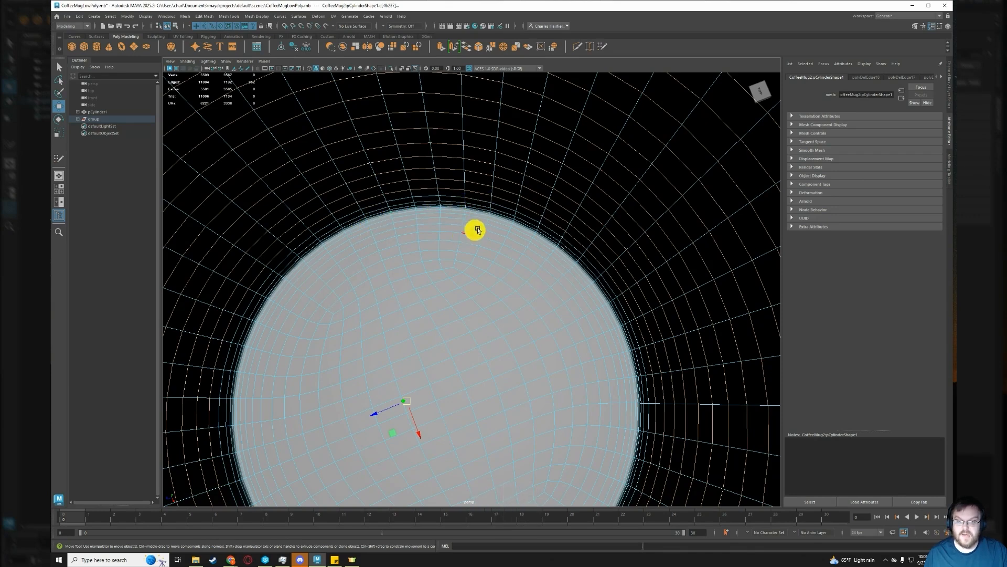
double_click(375, 203, "shift")
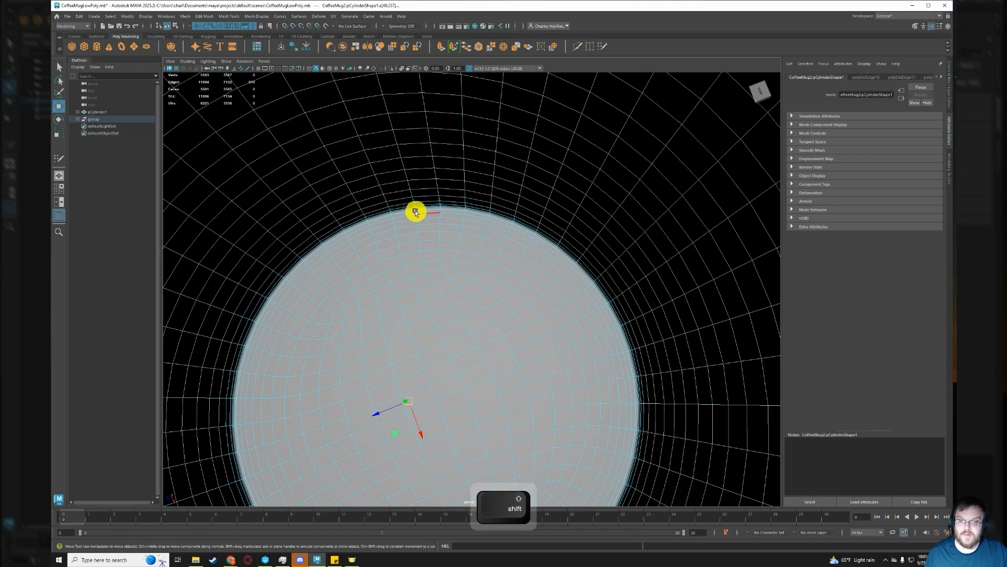
Check the selected inner-wall loops from rim to floor and remove them with Delete Edge.
scroll(412, 208, "down", 5)
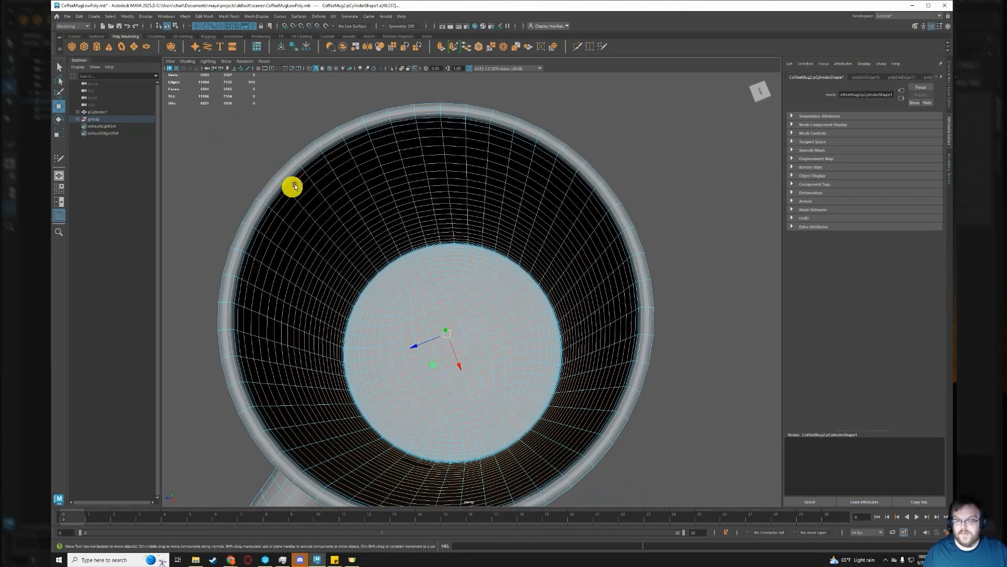
scroll(452, 263, "down", 2)
scroll(454, 267, "up", 2)
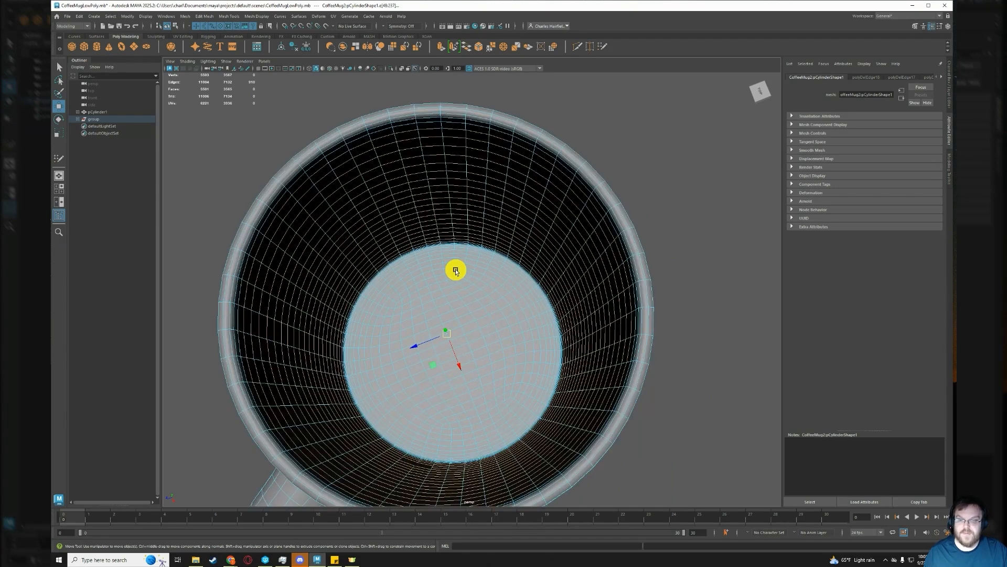
scroll(456, 270, "down", 2)
right_click_drag(455, 270, 464, 366, "shift")
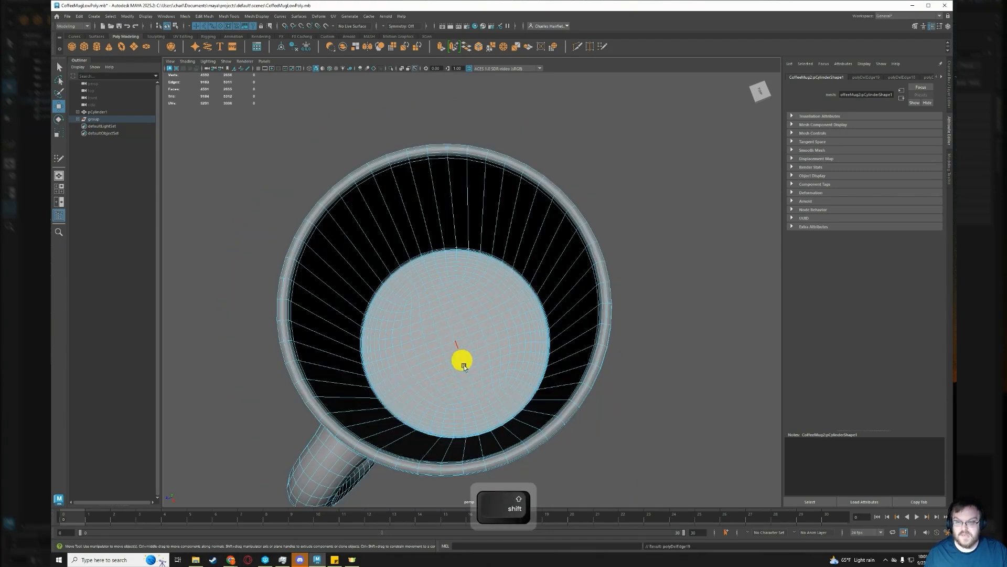
Examine the cleared inner wall from several angles and undo the Delete Edge operation on its loops.
scroll(460, 354, "up", 2)
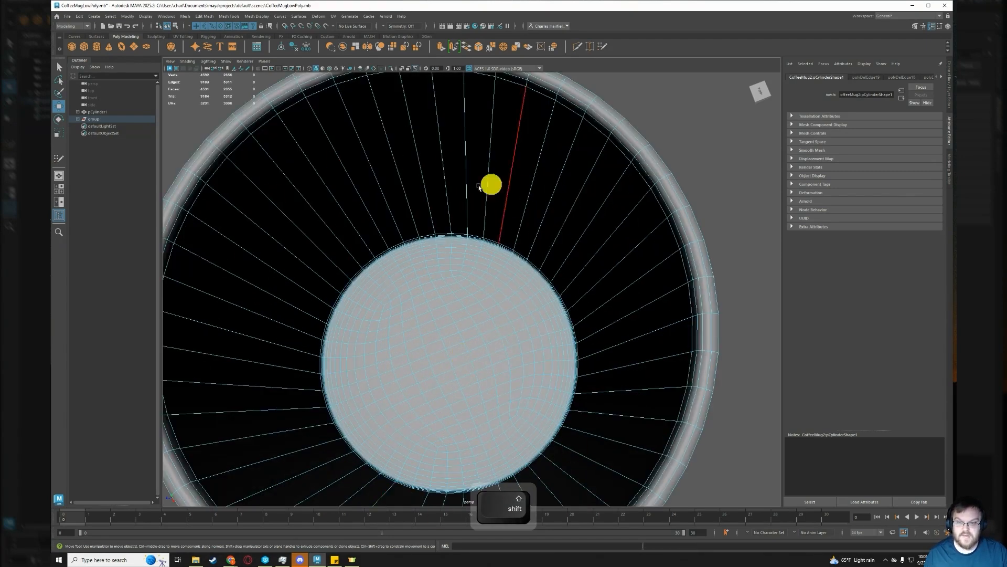
scroll(494, 297, "down", 3)
scroll(493, 297, "down", 3)
left_click_drag(555, 408, 388, 379, "alt")
middle_click_drag(514, 184, 454, 248, "alt")
scroll(469, 230, "up", 3)
left_click_drag(468, 230, 414, 206, "alt")
key("ctrl+z")
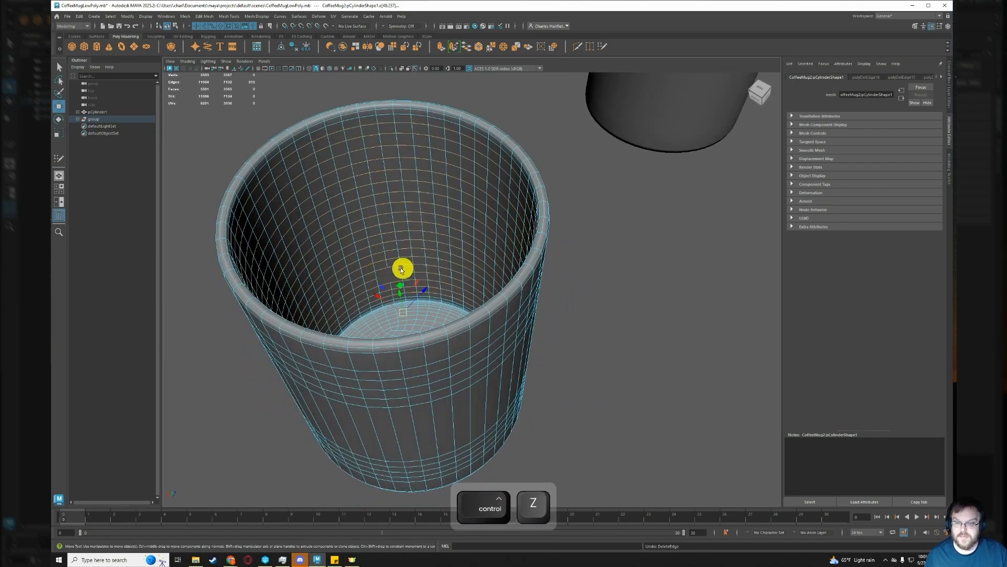
scroll(402, 265, "up", 3)
scroll(368, 268, "up", 3)
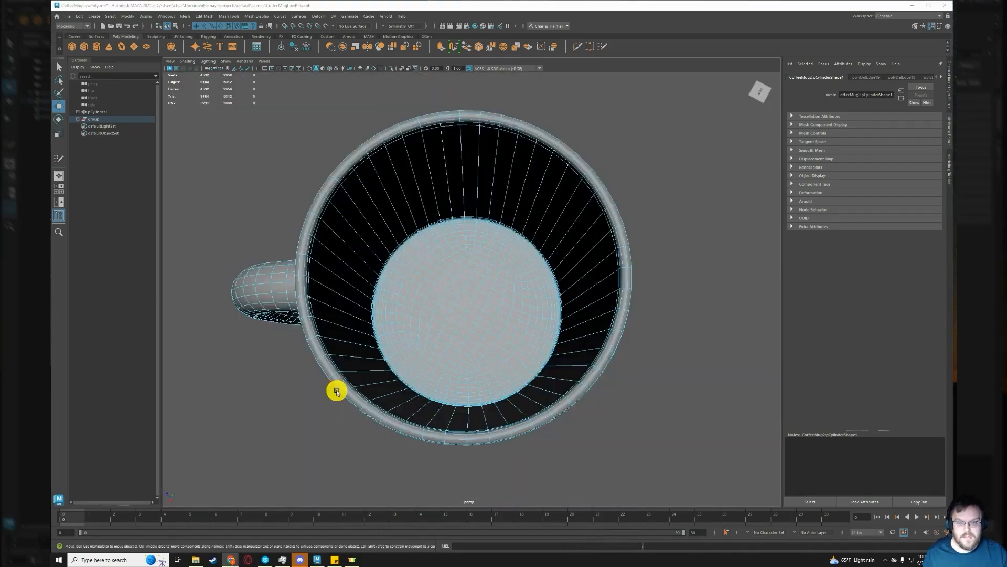
Select a horizontal edge loop on the upper outer wall, look into the mug's interior and undo the selection.
left_click_drag(436, 286, 335, 292, "alt")
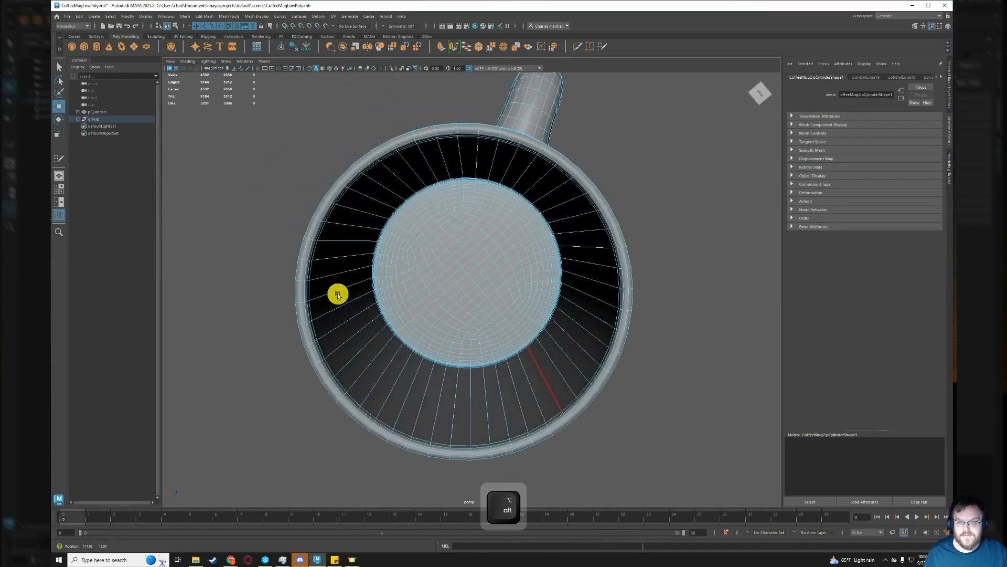
scroll(393, 311, "up", 5)
scroll(398, 312, "down", 3)
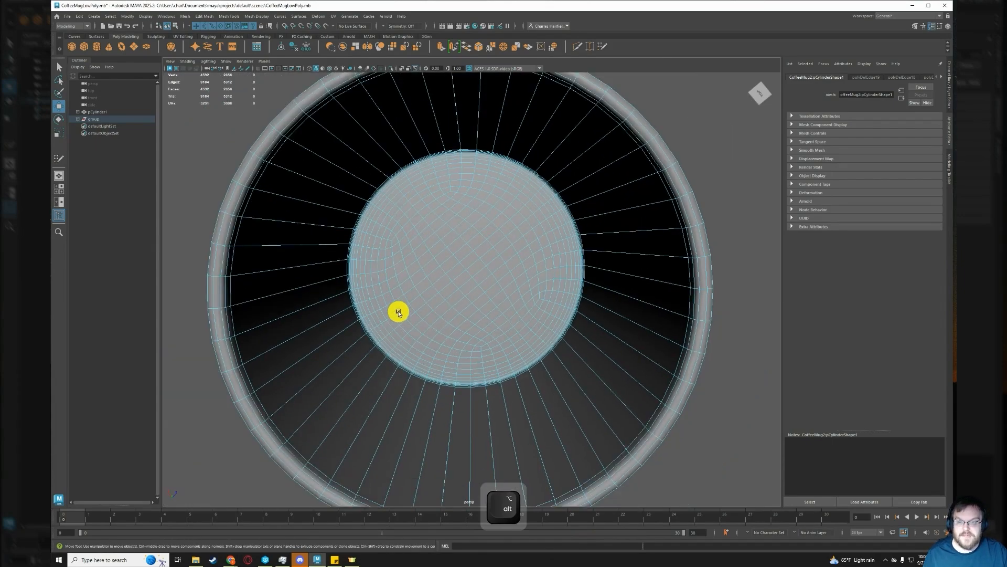
left_click_drag(419, 309, 495, 272, "alt")
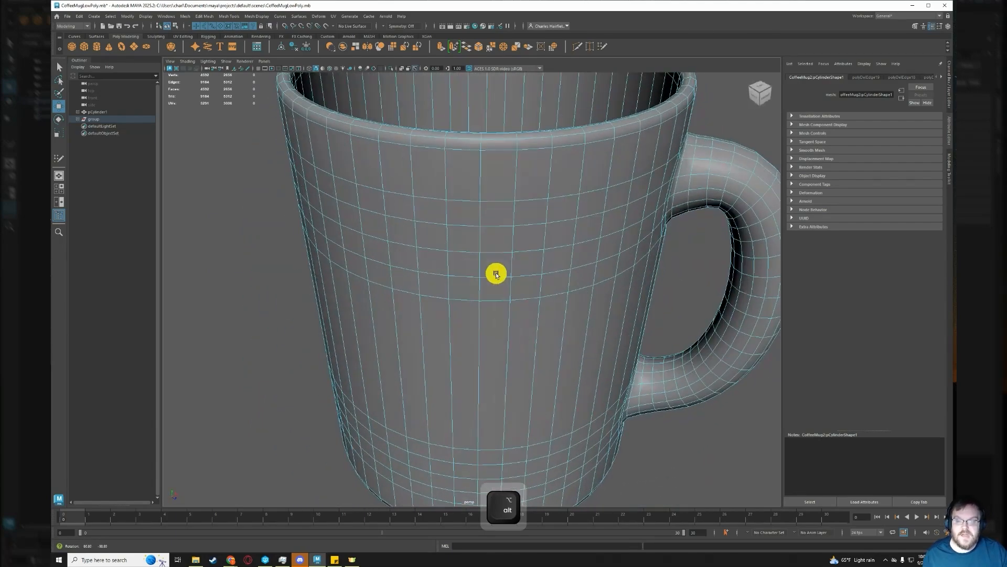
double_click(461, 252)
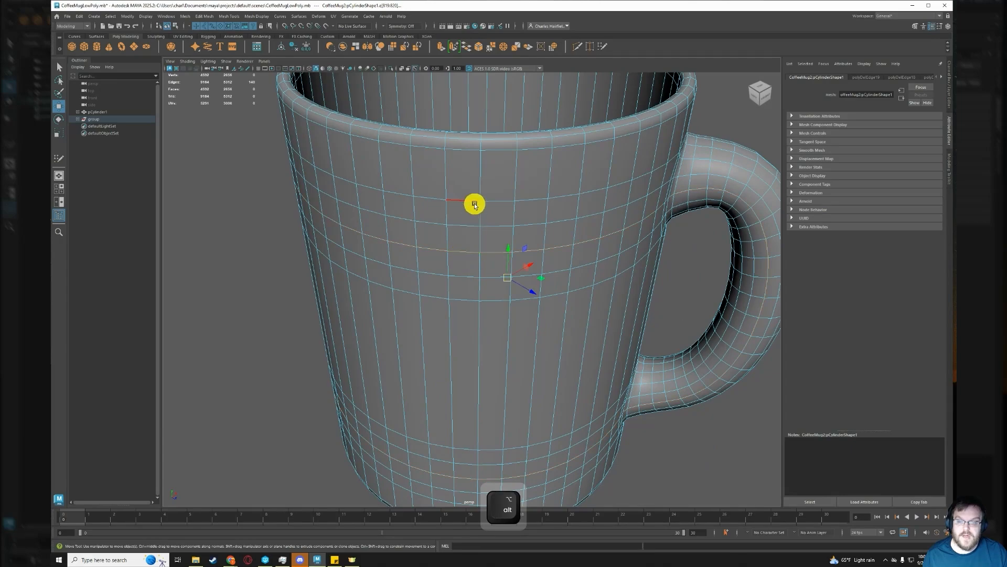
left_click_drag(462, 216, 460, 240, "alt")
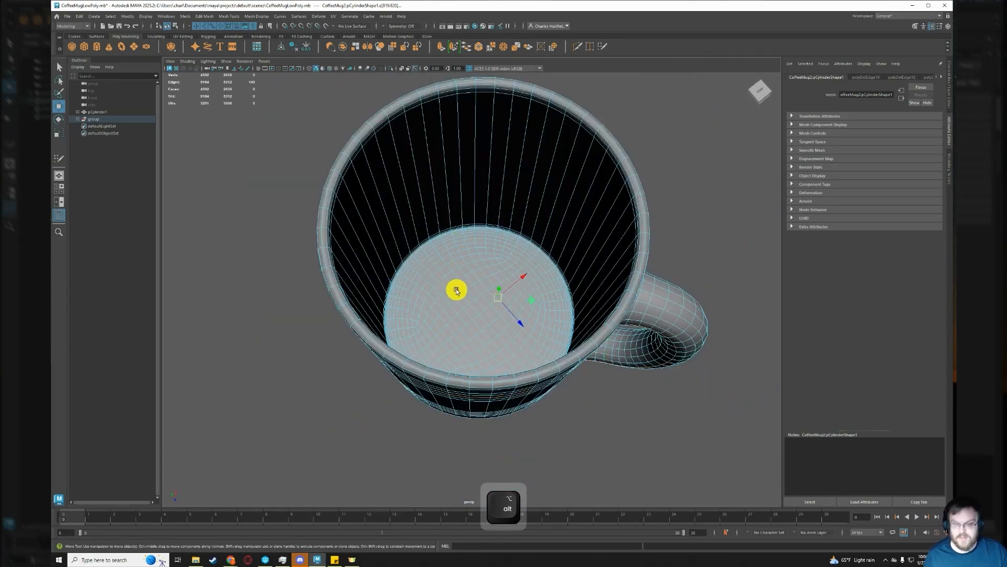
key("ctrl+z")
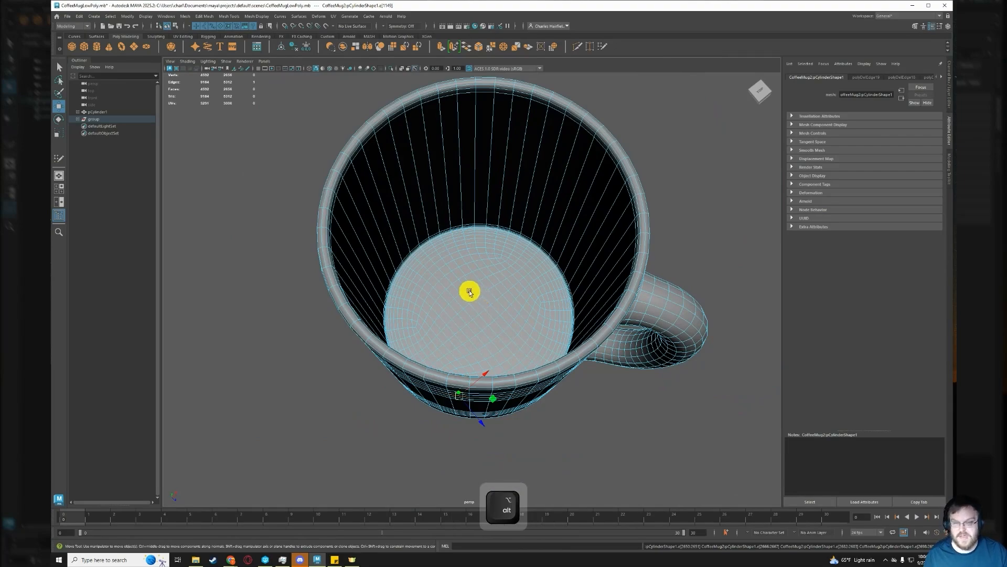
Examine the mug's inner and outer wall edges from several angles, clearing the edge selection near the rim.
left_click_drag(471, 290, 387, 234, "alt")
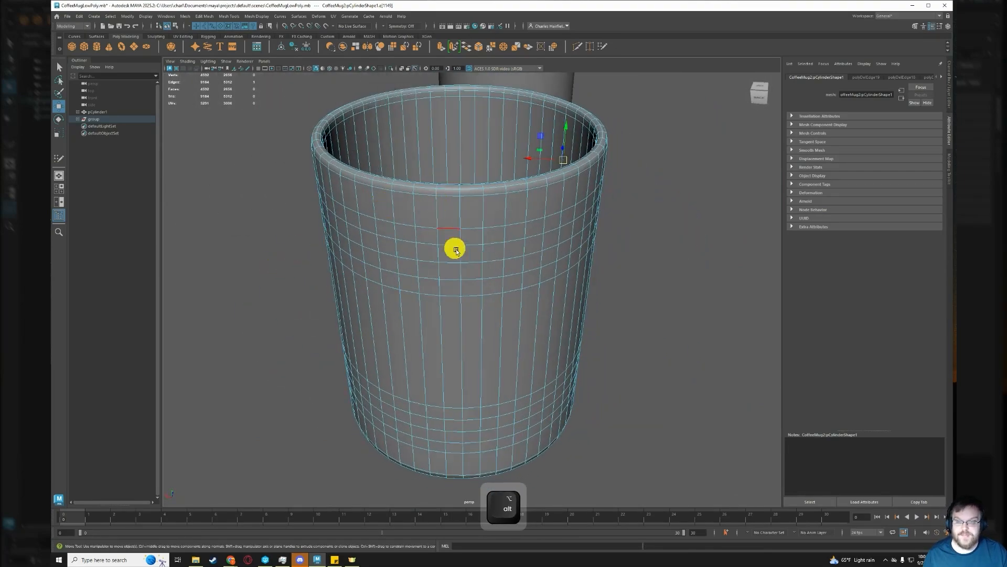
left_click_drag(455, 250, 400, 267, "alt")
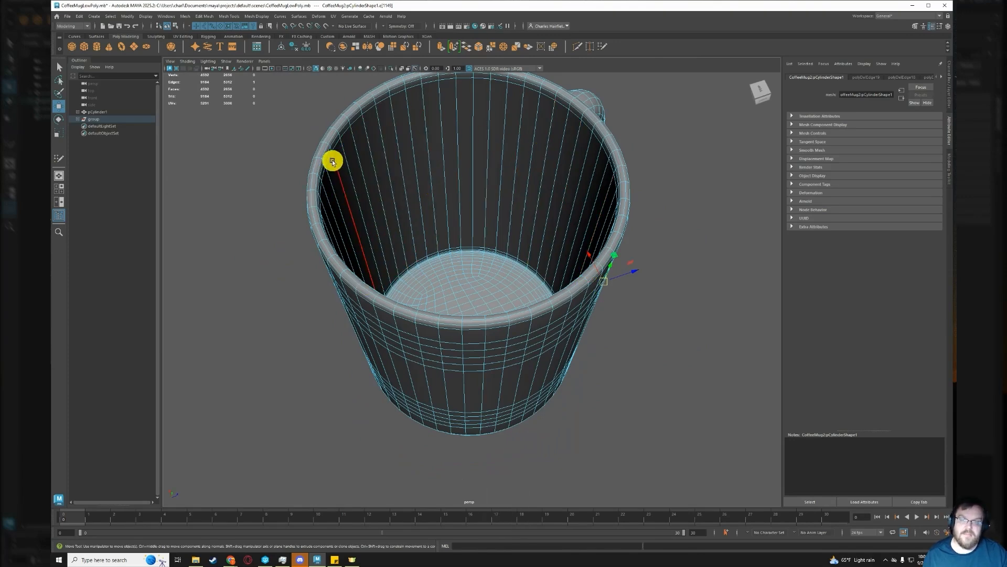
left_click_drag(348, 209, 473, 240, "alt")
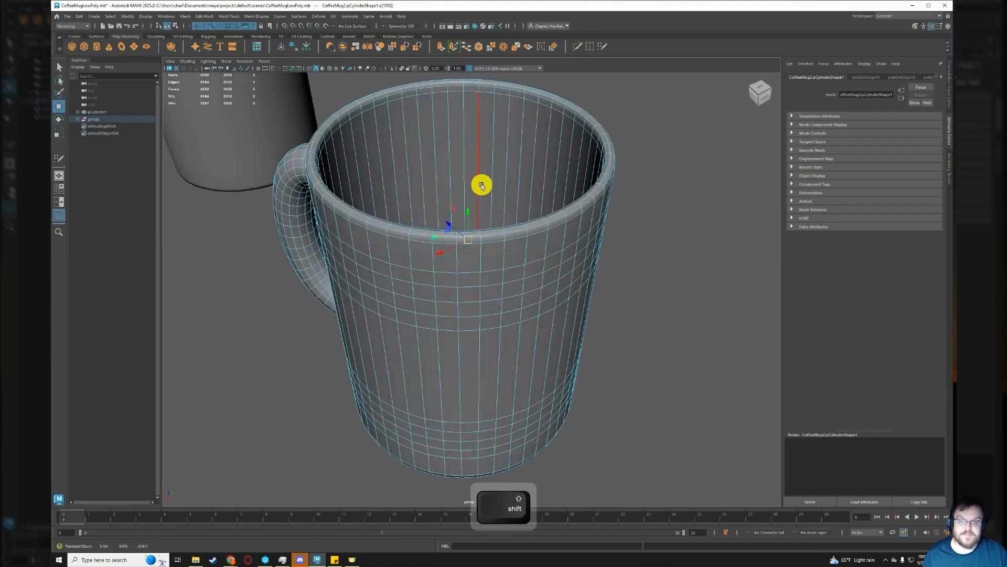
left_click(476, 243, "shift")
mouse_move(485, 196)
left_mouse_down("alt")
mouse_move(469, 228)
mouse_move(472, 194)
mouse_move(457, 229)
mouse_move(474, 201)
mouse_move(486, 207)
left_mouse_up("alt")
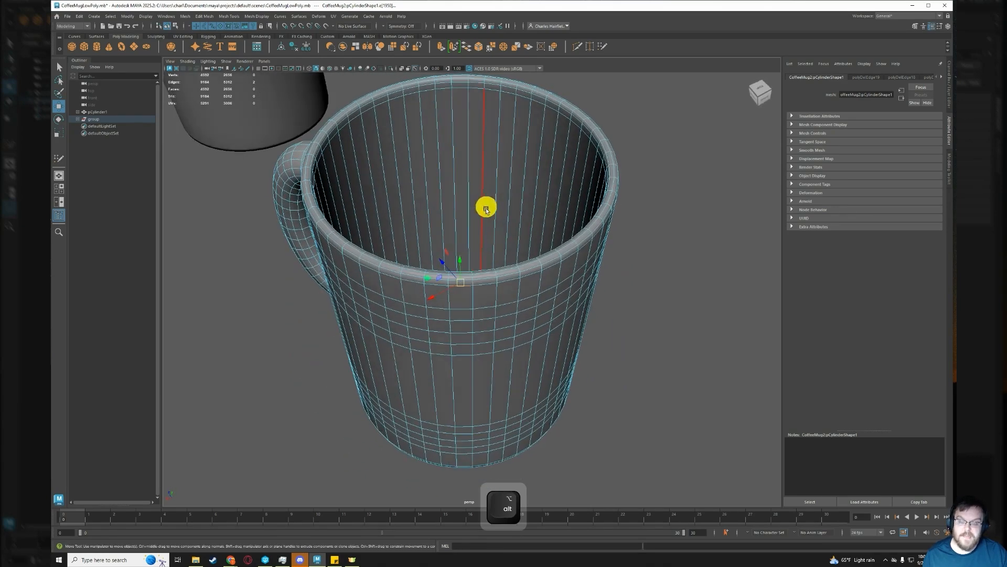
left_click(639, 313)
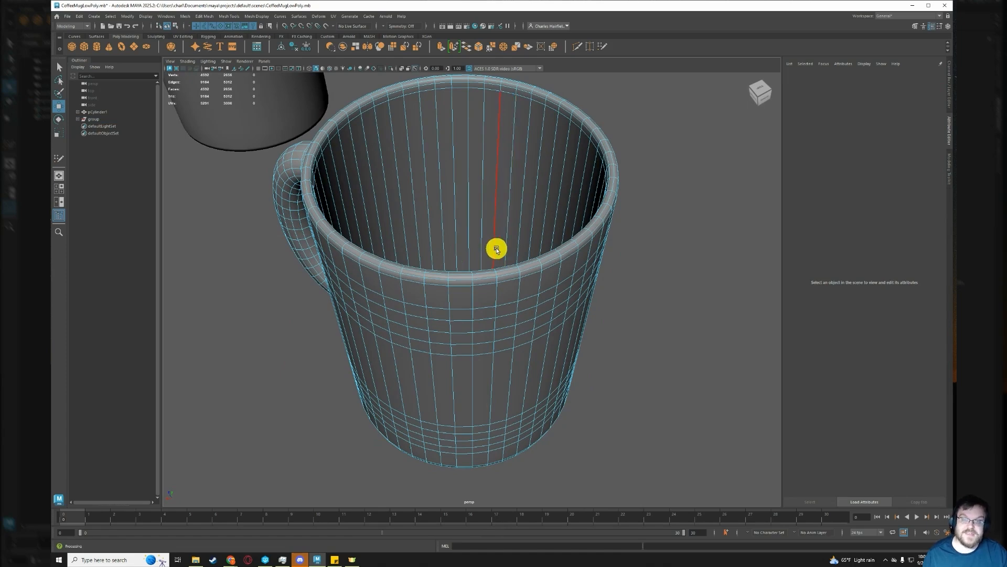
scroll(499, 302, "up", 3)
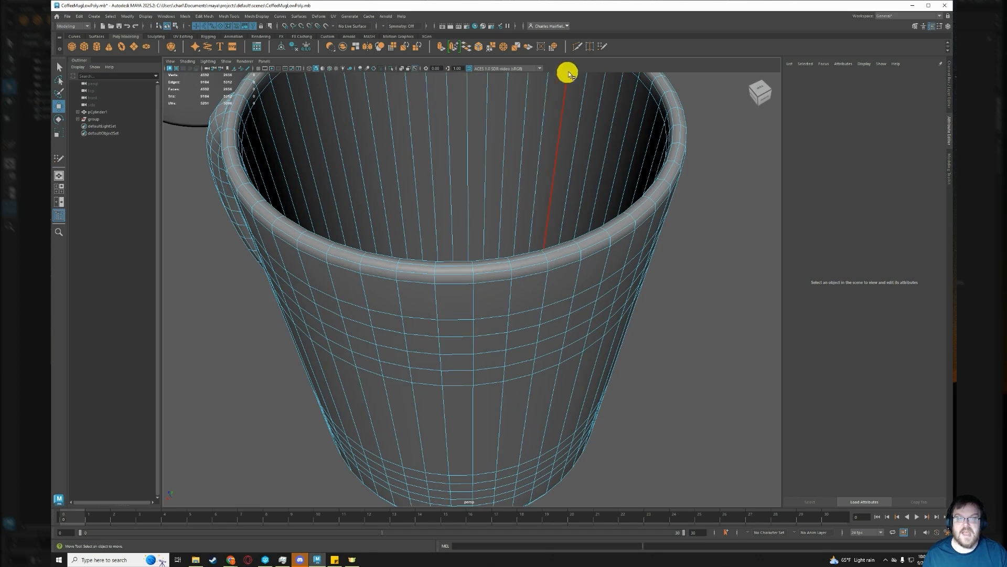
Try Multi-Cut on the outer wall below the rim, with a cut between two vertical edges and a full loop, and undo the cuts.
left_click(581, 48)
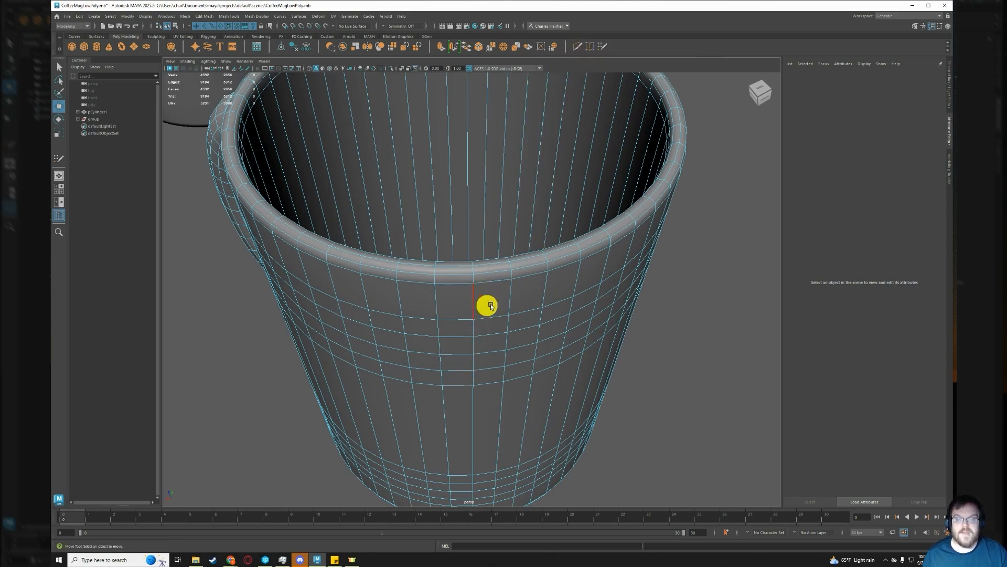
left_click(577, 46)
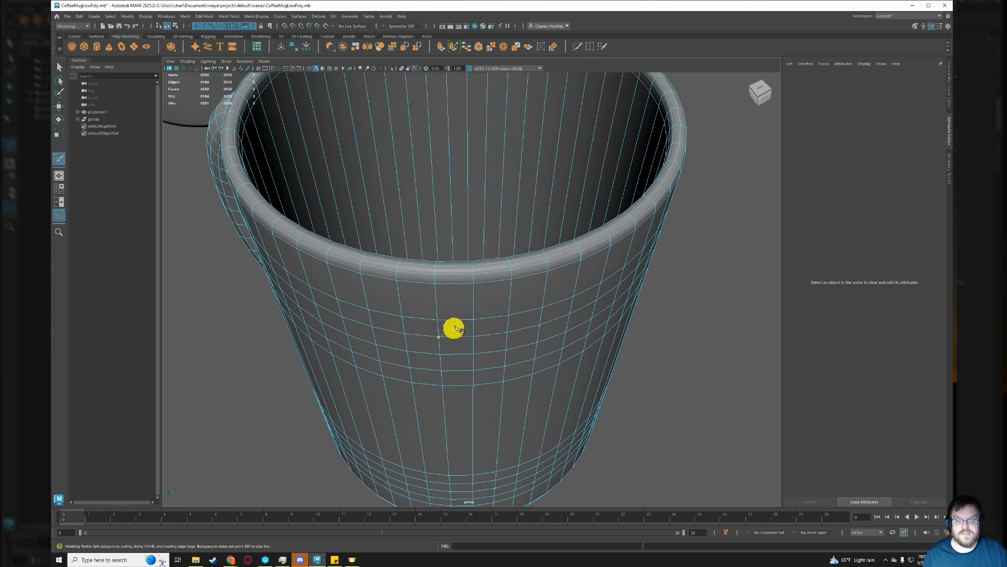
left_click(474, 304)
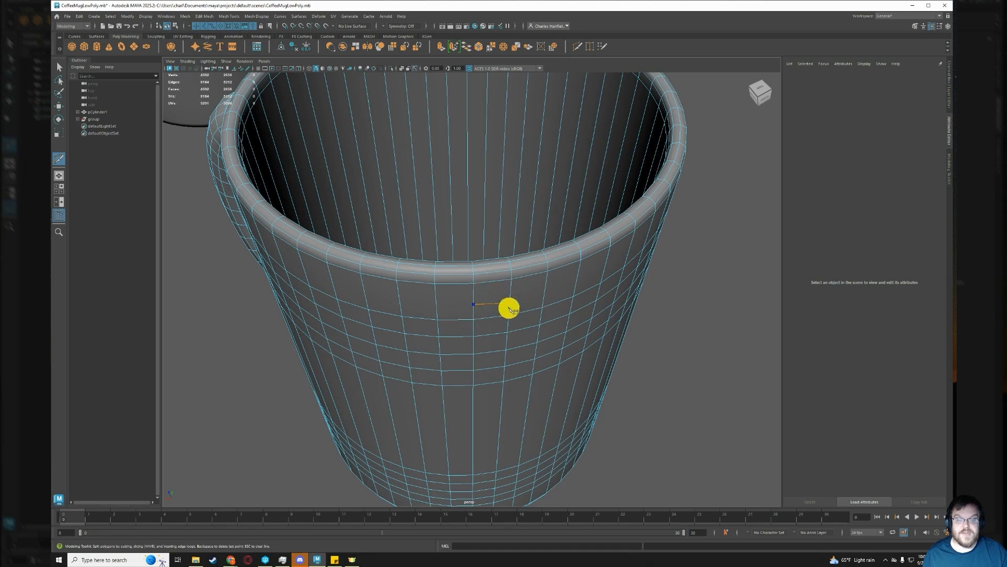
left_click(510, 303)
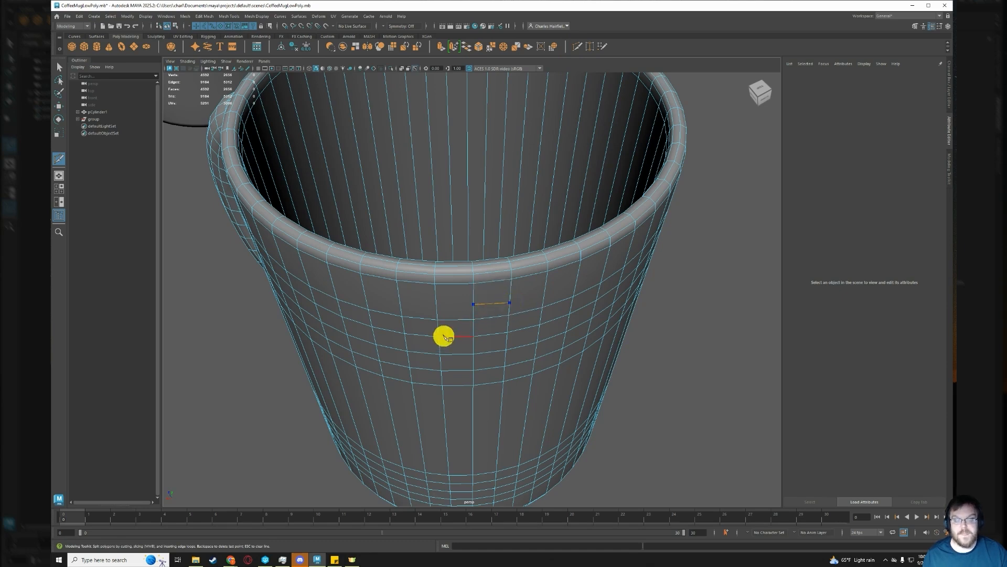
right_click(571, 292)
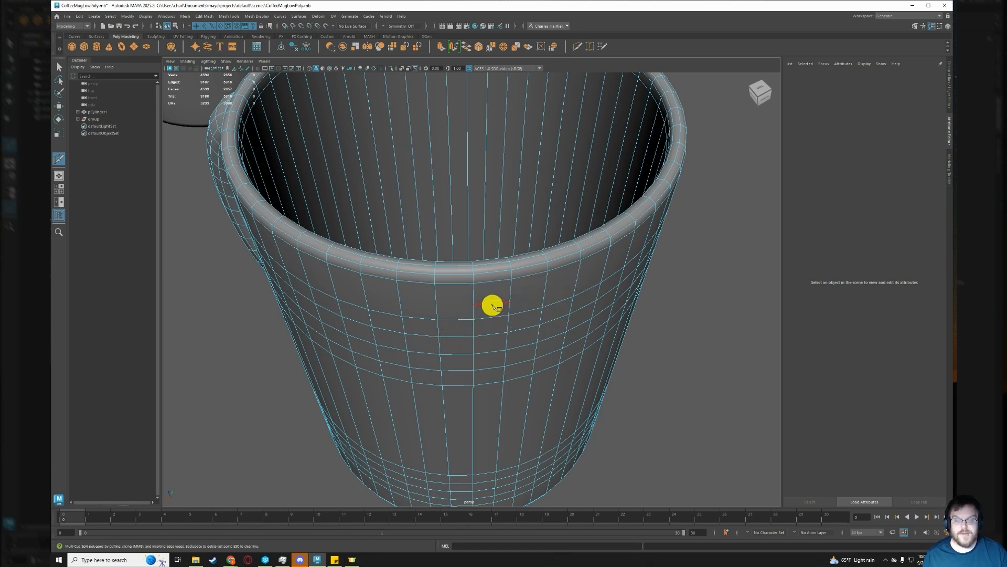
key("ctrl+z")
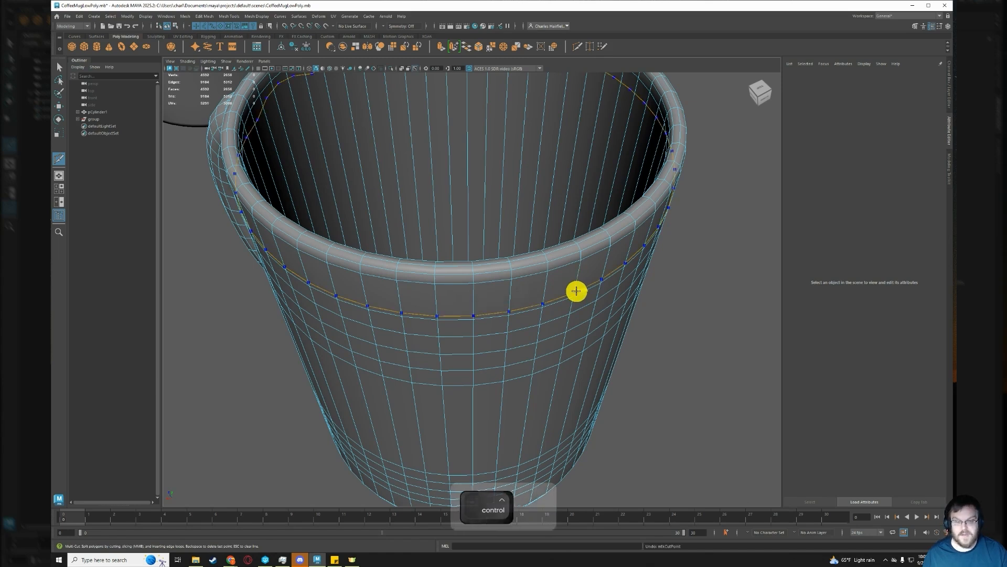
left_click(469, 282)
key("ctrl+z")
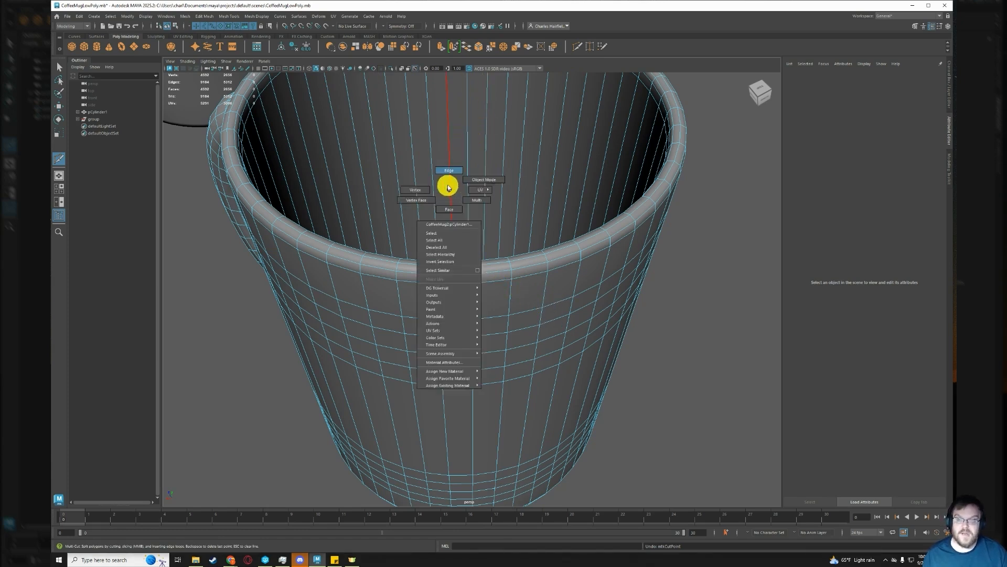
Return to edge selection and select the concentric edge loops on the outer ring of the mug's underside.
right_click_drag(449, 188, 450, 172)
key("q")
left_click_drag(548, 373, 460, 253, "alt")
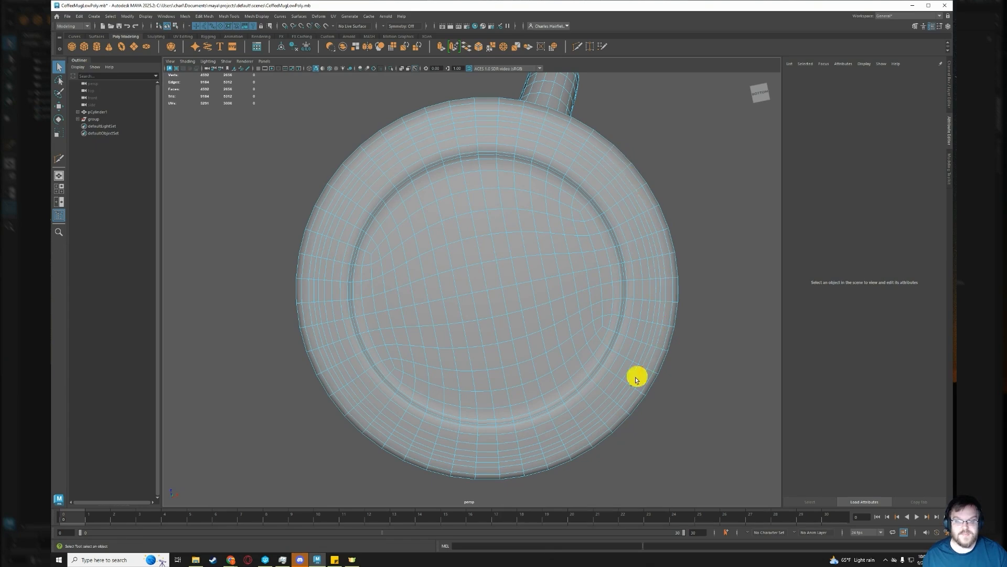
left_click_drag(428, 374, 423, 326, "alt")
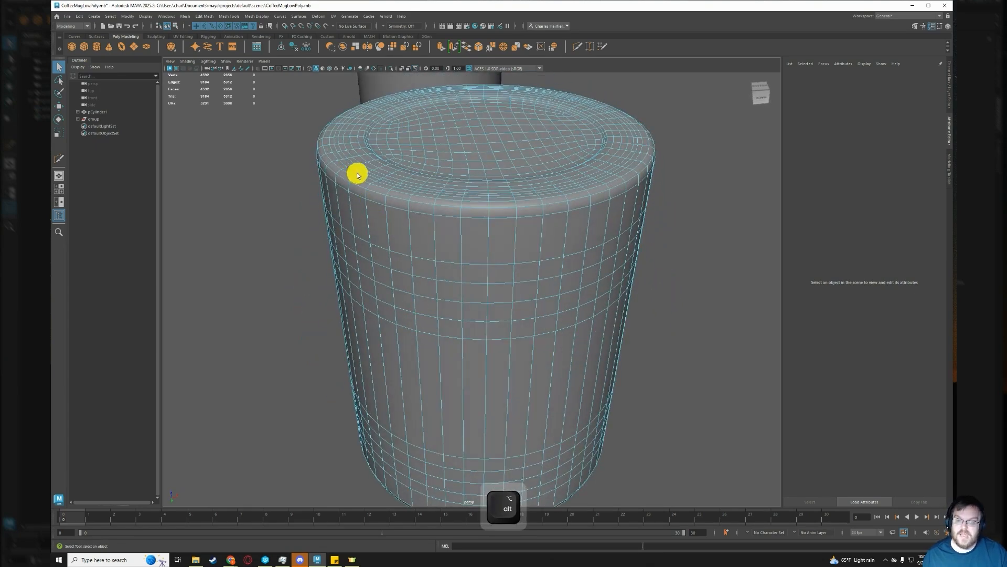
left_click_drag(396, 212, 477, 247, "alt")
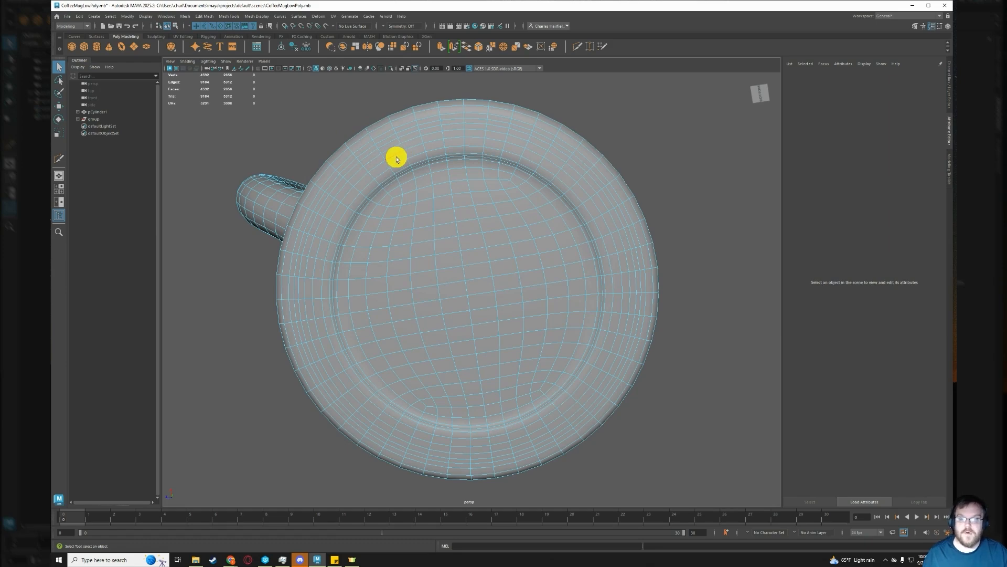
key("shift")
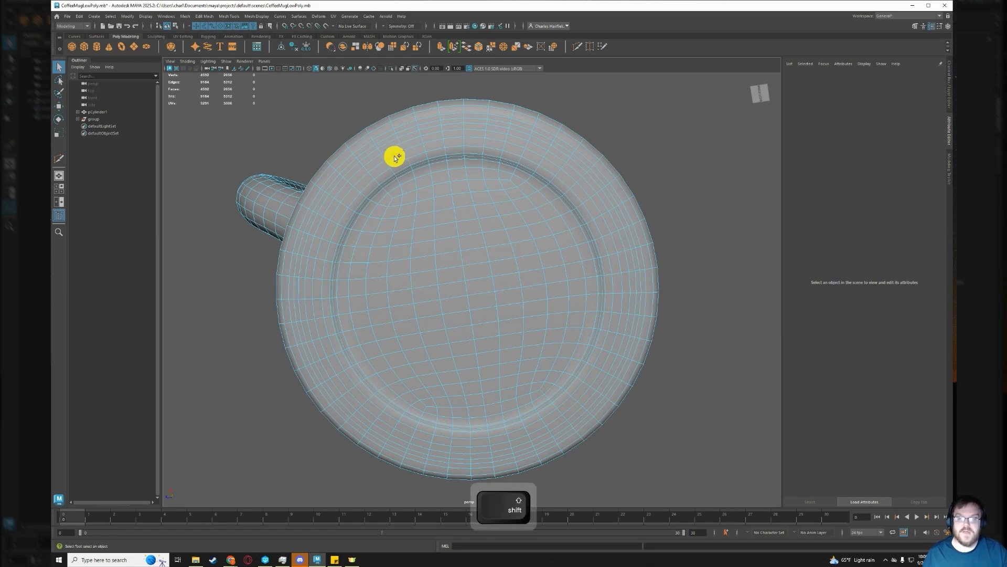
double_click(394, 156, "shift")
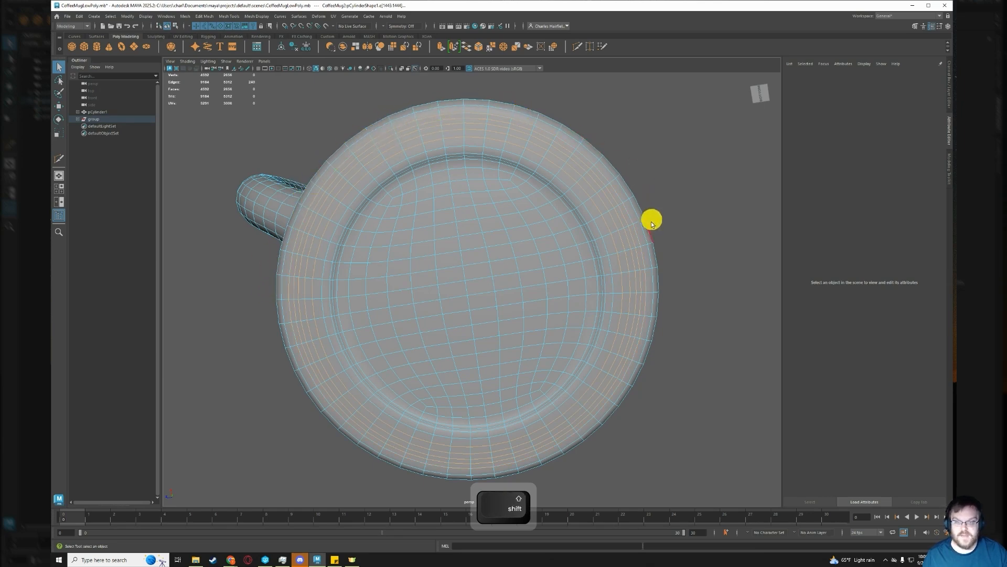
double_click(417, 155, "shift")
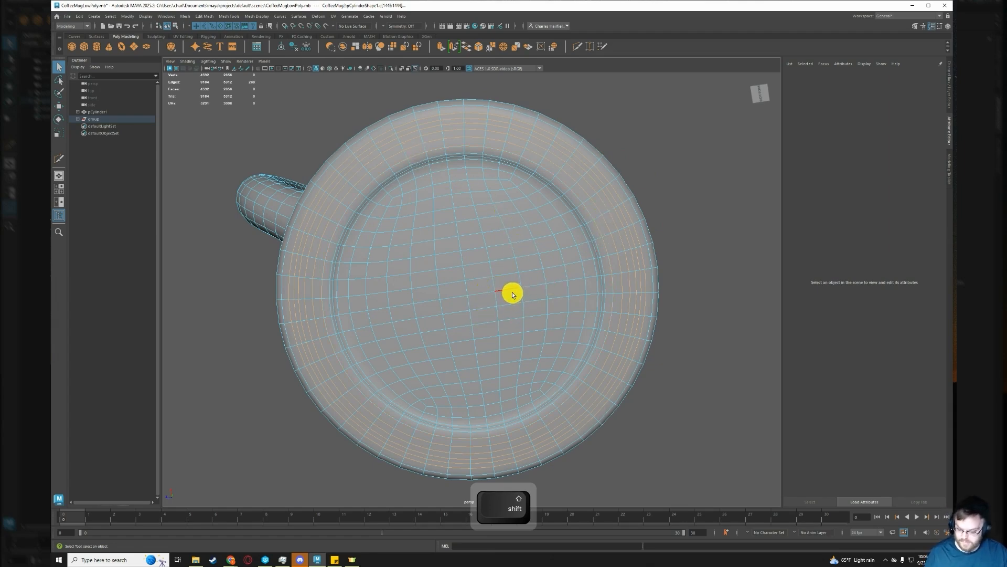
Remove the selected concentric loops on the underside's outer ring with Delete Edge and check the mug from the side.
right_click_drag(473, 225, 454, 237, "shift")
left_click_drag(513, 322, 536, 302, "alt")
middle_click_drag(364, 315, 488, 296, "alt")
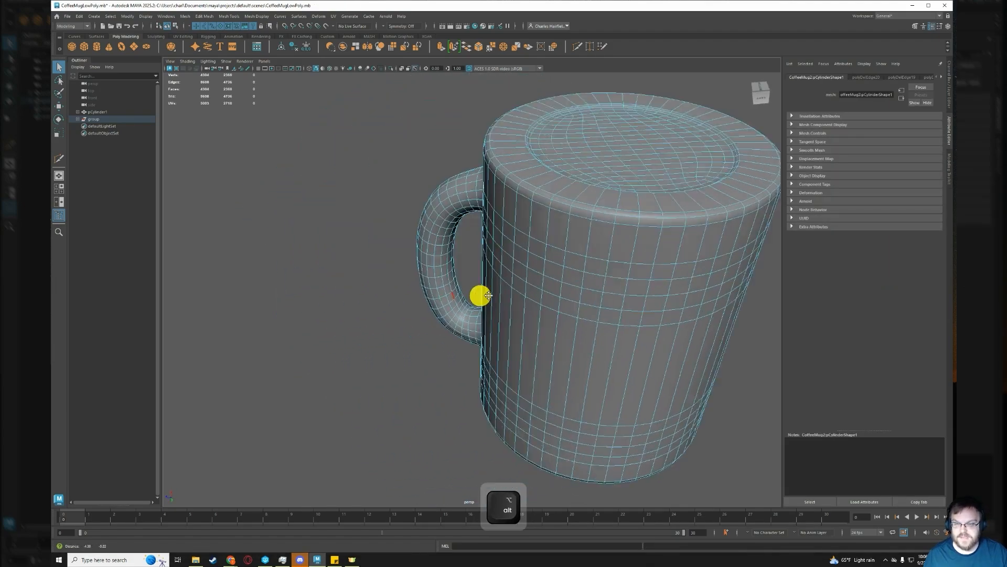
right_click_drag(488, 295, 456, 288, "alt")
left_click_drag(456, 288, 306, 286, "alt")
Compare the wireframes of the two mugs by selecting each in turn and inspect the edited mug's underside.
left_click(308, 284)
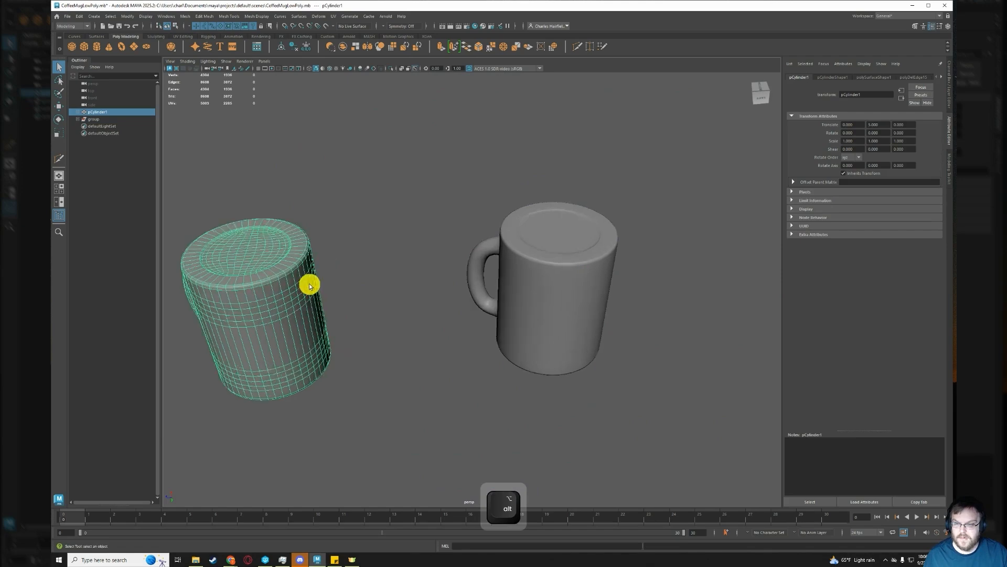
scroll(310, 285, "up", 2)
left_click(583, 280)
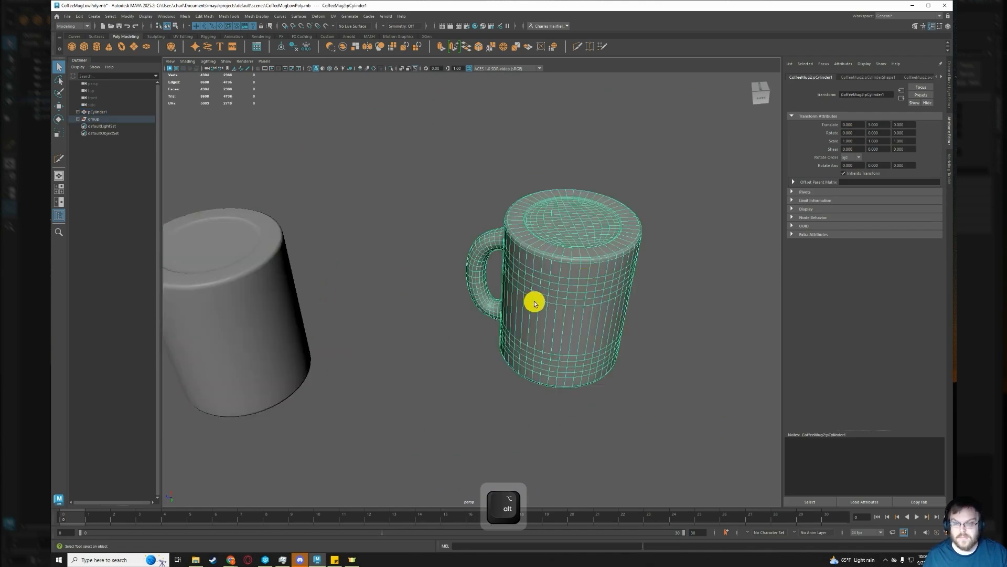
left_click(272, 271)
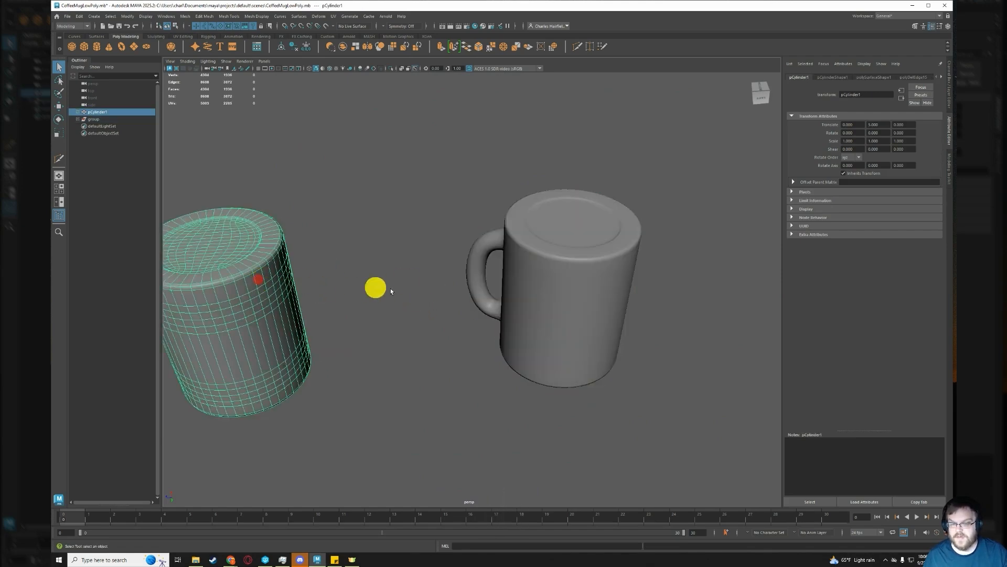
left_click(601, 299)
scroll(600, 231, "up", 3)
middle_click_drag(603, 240, 475, 268, "alt")
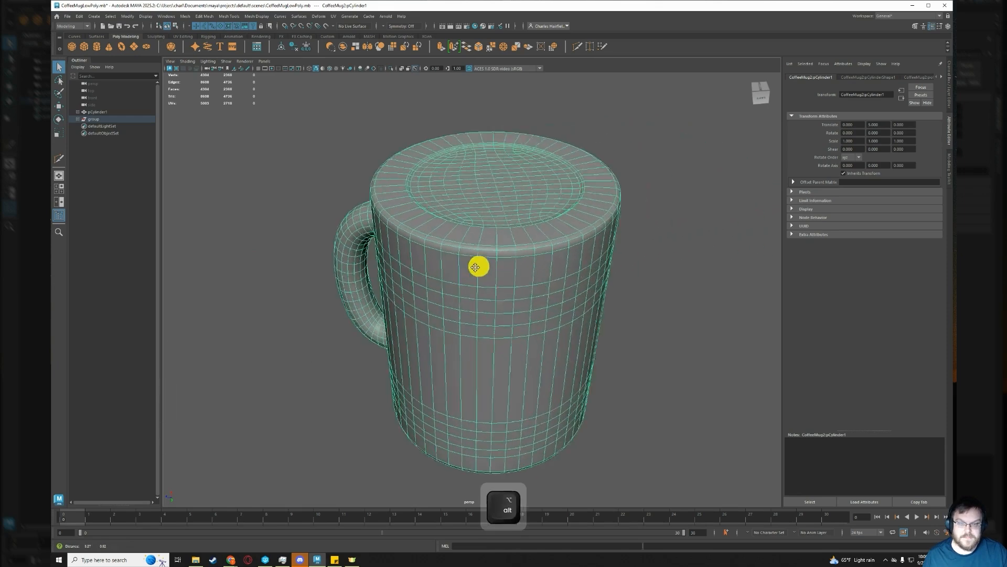
mouse_move(476, 268)
left_mouse_down("alt")
mouse_move(502, 250)
mouse_move(474, 243)
mouse_move(474, 258)
left_mouse_up("alt")
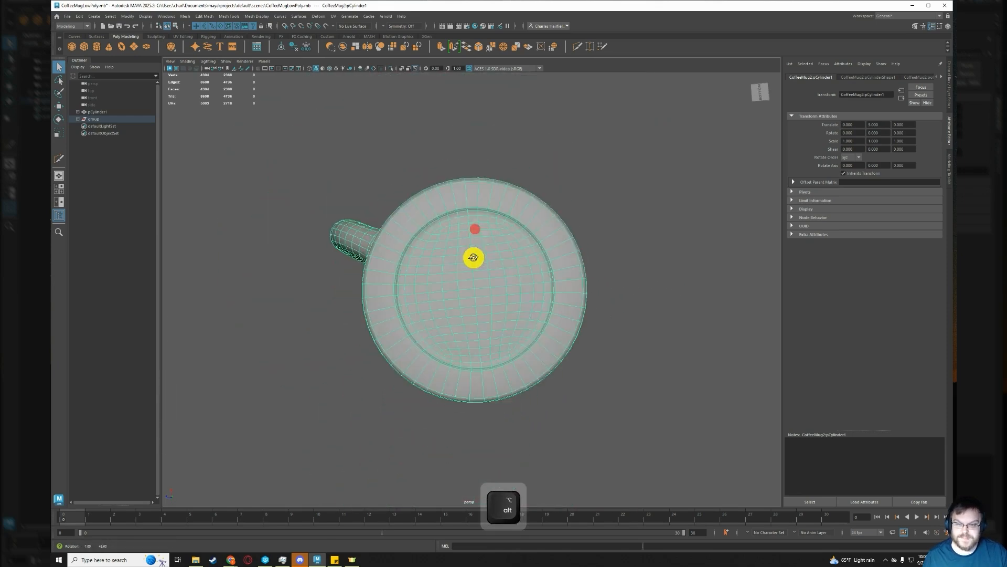
scroll(478, 257, "up", 3)
middle_click_drag(486, 290, 490, 225, "alt")
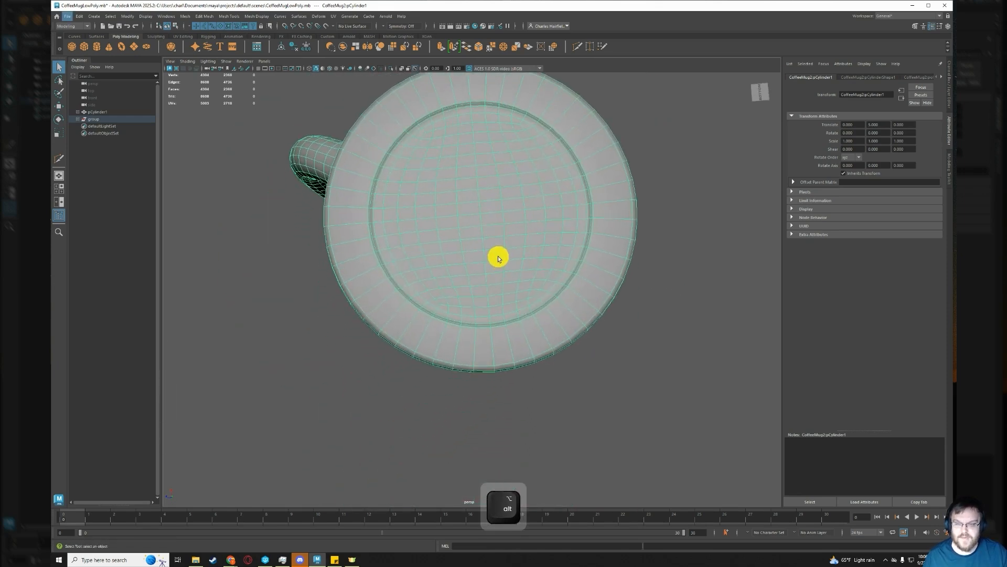
Undo the mug selections and the Delete Edge operation on the underside's outer ring.
key("ctrl+z")
key("ctrl+z")
key("ctrl+z")
key("ctrl+z")
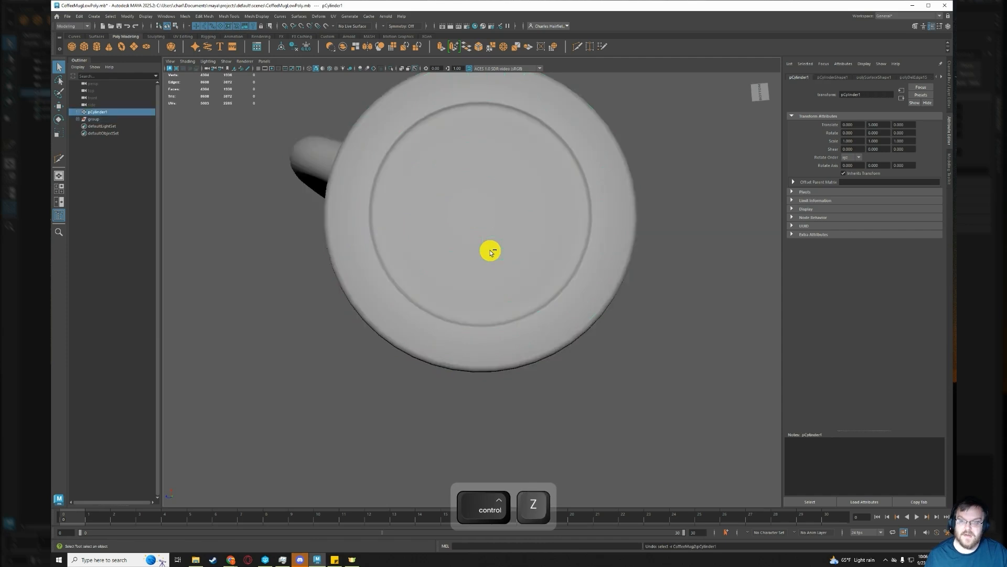
scroll(388, 279, "up", 3)
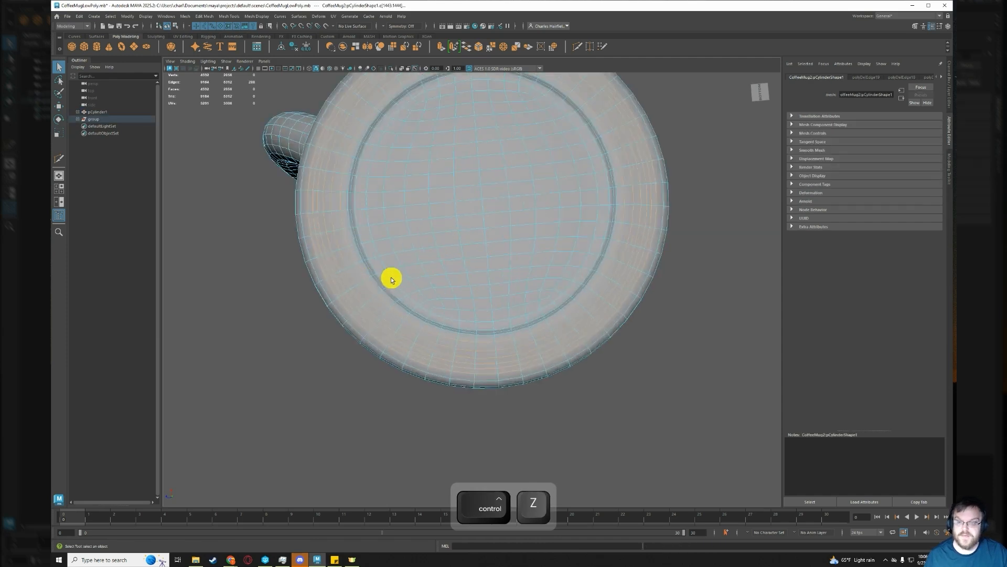
Drop the last-added loop from the underside selection and remove the remaining selected concentric loops with Delete Edge.
key("shift")
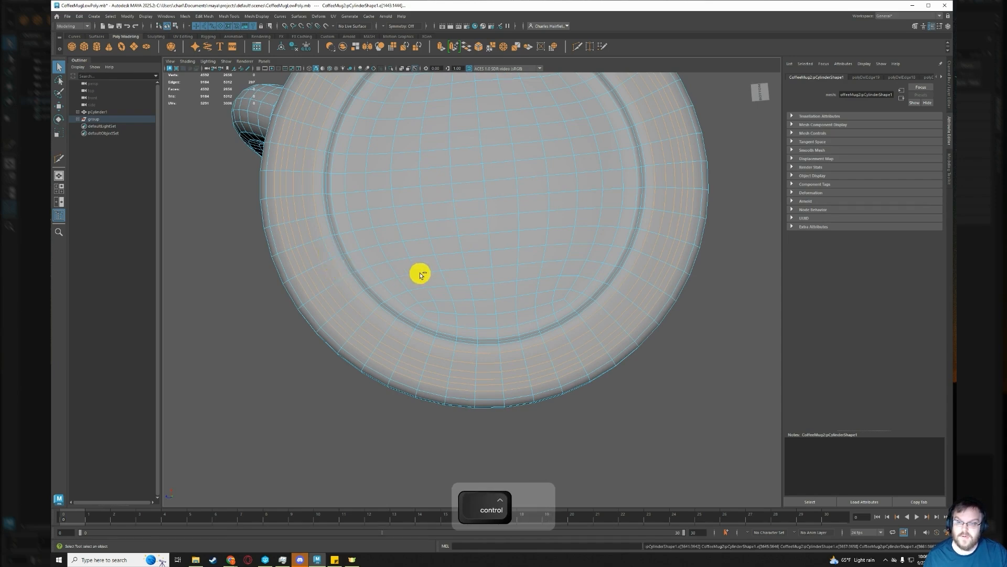
key("ctrl+z")
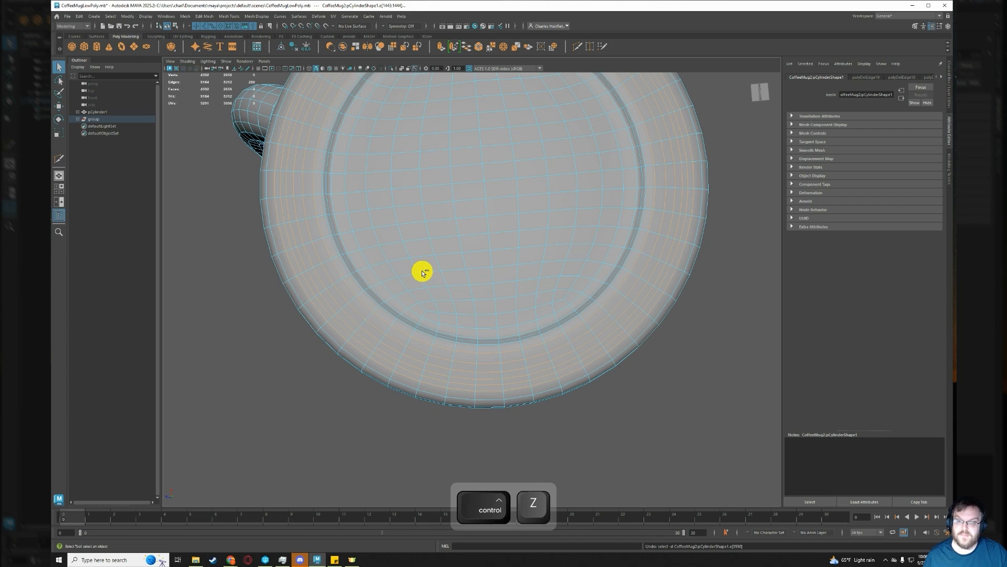
key("ctrl+z")
scroll(421, 203, "up", 2)
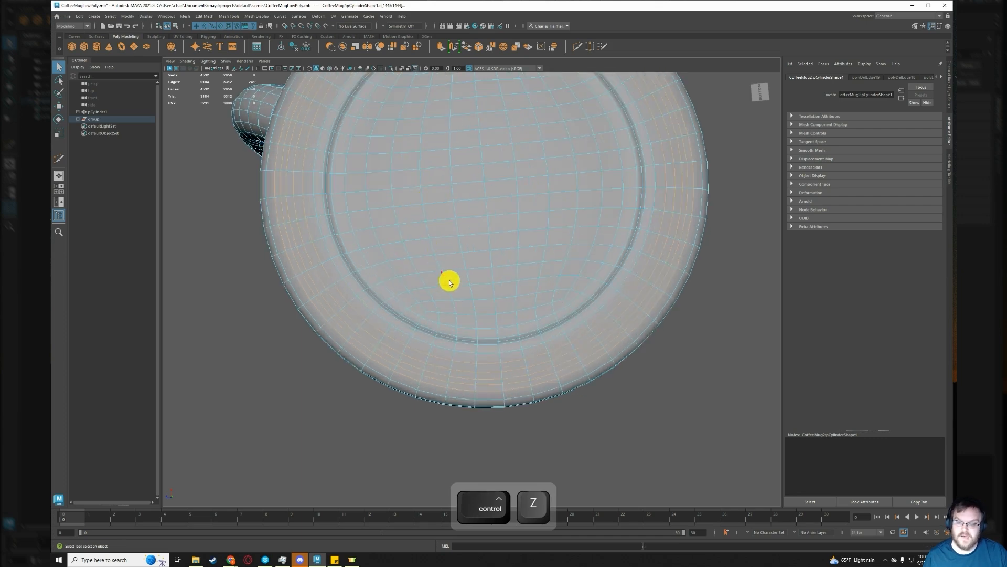
mouse_move(469, 289)
middle_mouse_down("alt")
mouse_move(462, 275)
mouse_move(455, 288)
middle_mouse_up("alt")
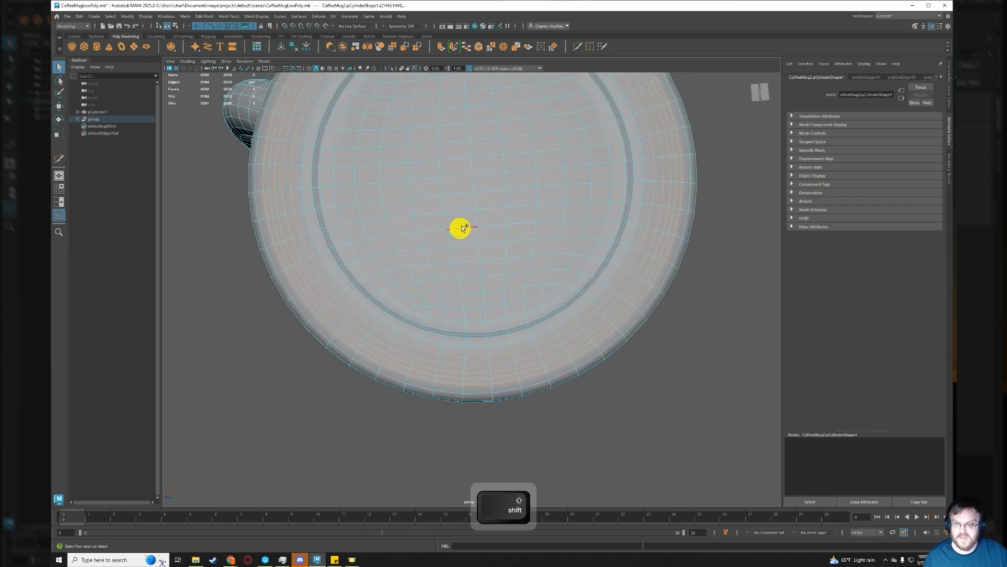
right_click_drag(470, 220, 444, 233, "shift")
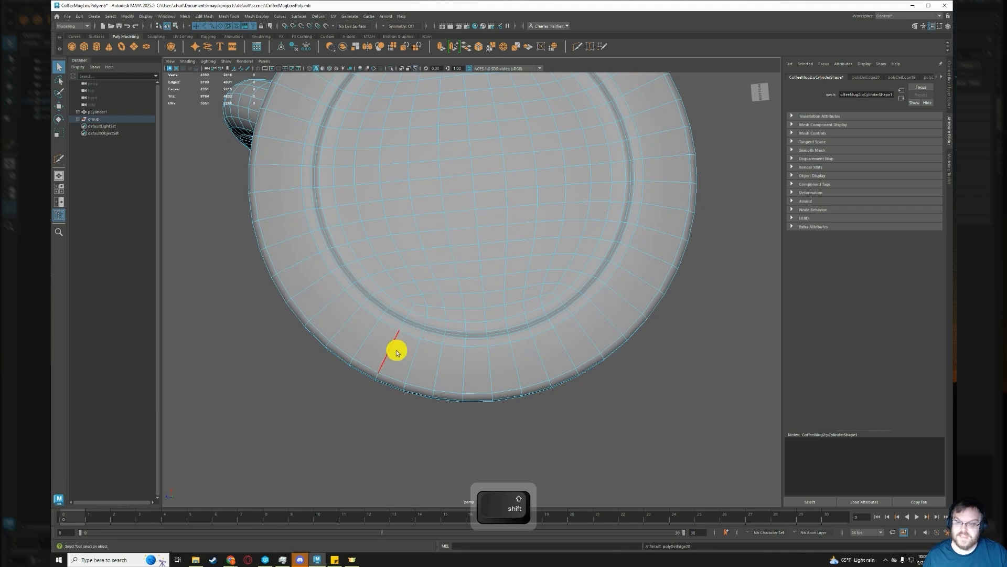
Inspect the edited mug's outer wall, inner floor and underside after the last edge deletion.
left_click_drag(396, 348, 384, 314, "alt")
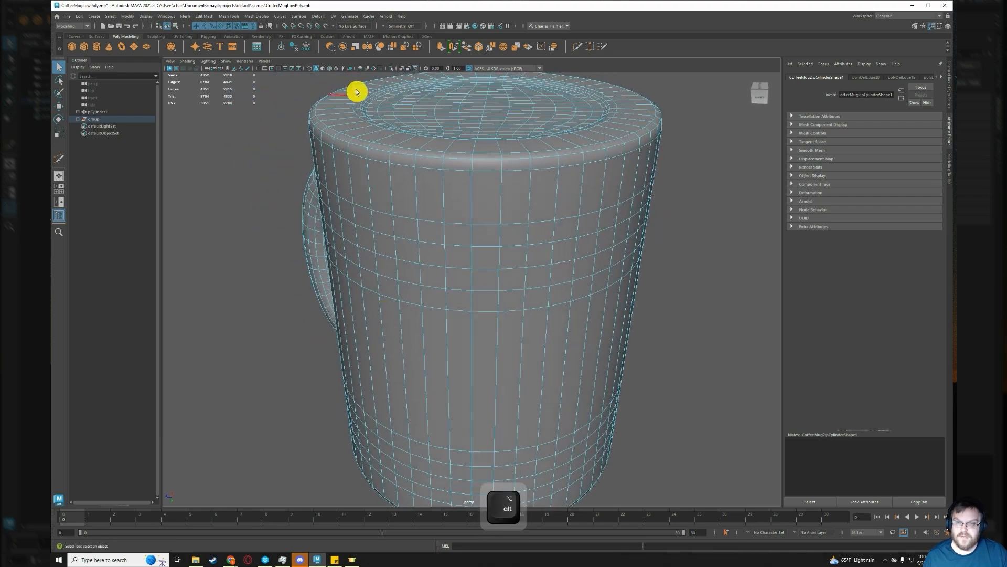
left_click_drag(509, 198, 467, 250, "alt")
right_click_drag(468, 249, 494, 428, "alt")
mouse_move(489, 389)
left_mouse_down("alt")
mouse_move(483, 382)
mouse_move(494, 402)
mouse_move(497, 376)
left_mouse_up("alt")
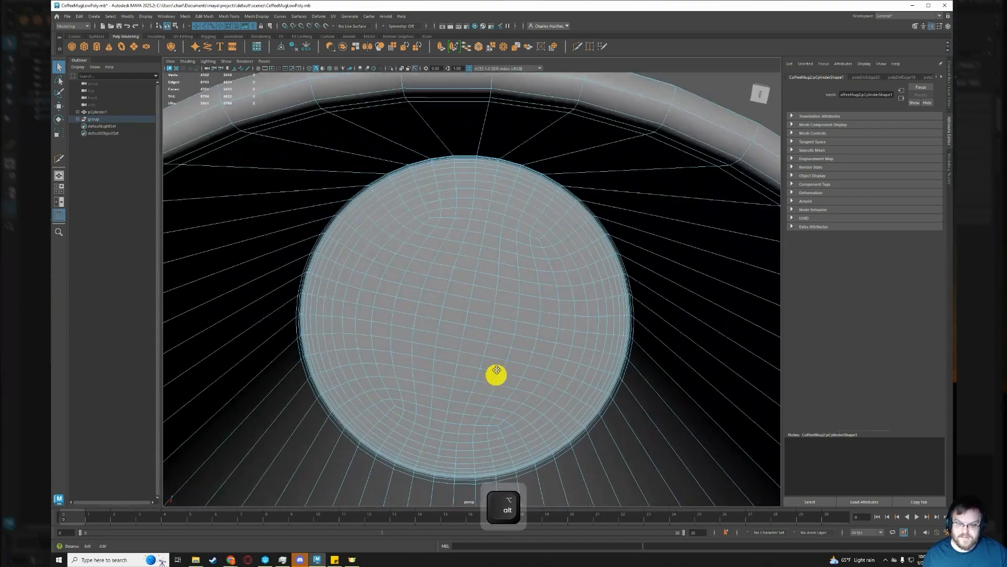
middle_click_drag(497, 376, 479, 234, "alt")
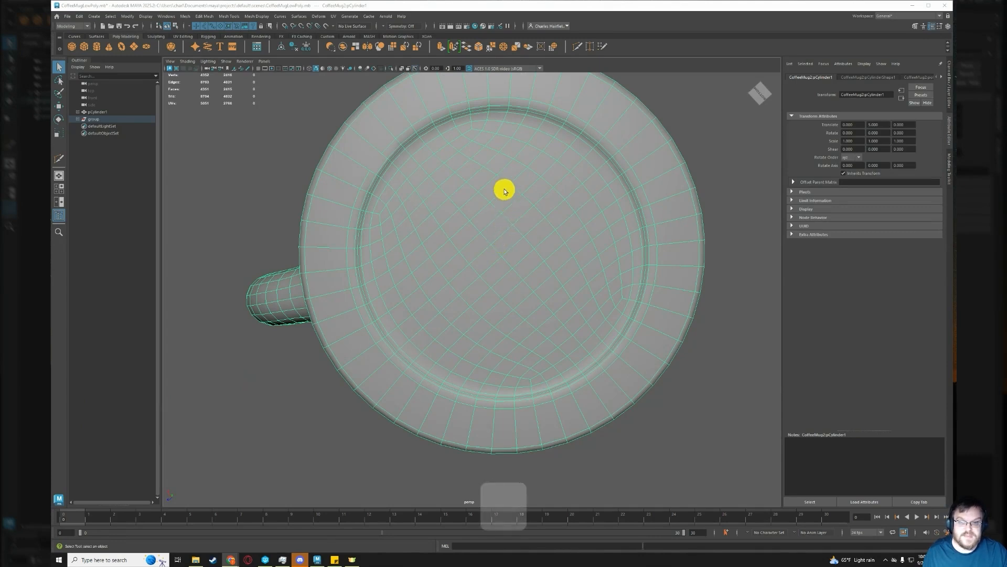
left_click_drag(504, 189, 470, 196, "alt")
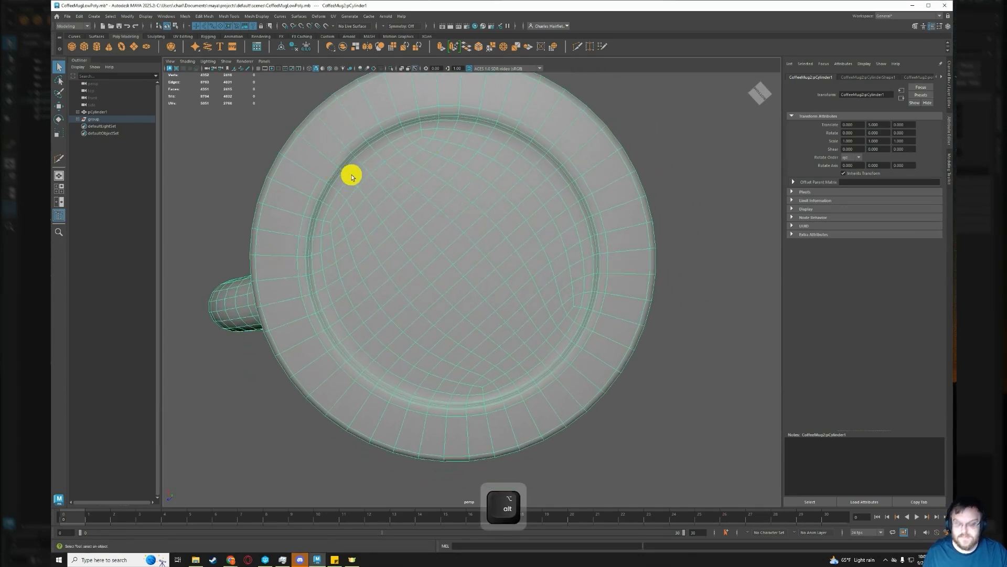
Undo the underside loop deletion, drop the stray edge from the selection and remove the loops again with Delete Edge.
key("ctrl+z")
key("ctrl+z")
key("ctrl+z")
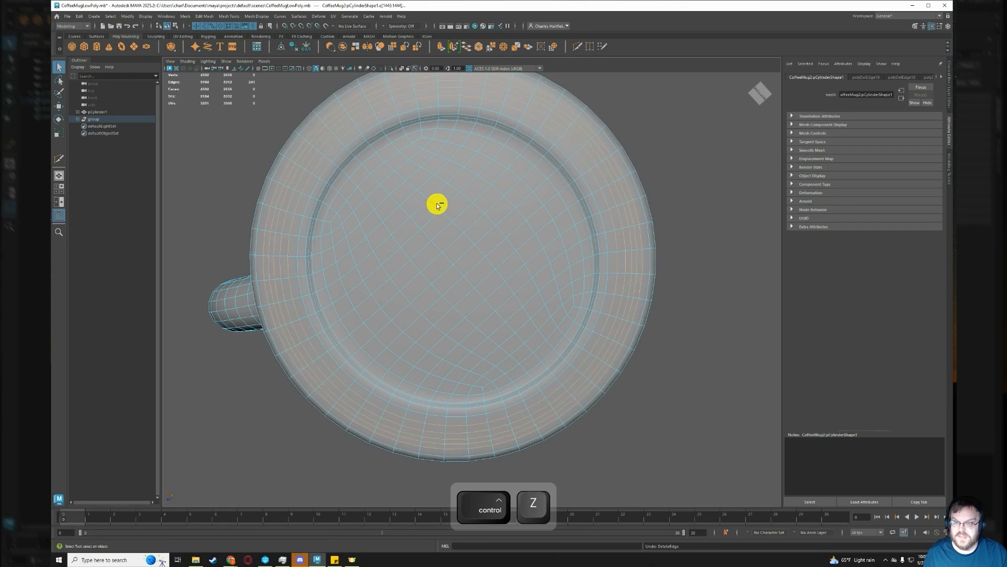
left_click(328, 173, "shift")
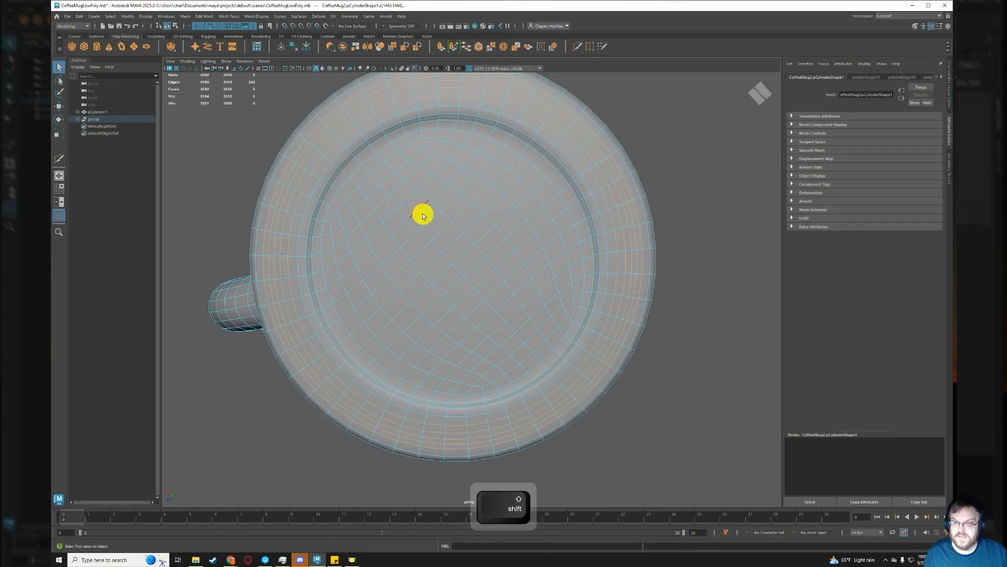
right_click_drag(398, 178, 364, 179, "ctrl")
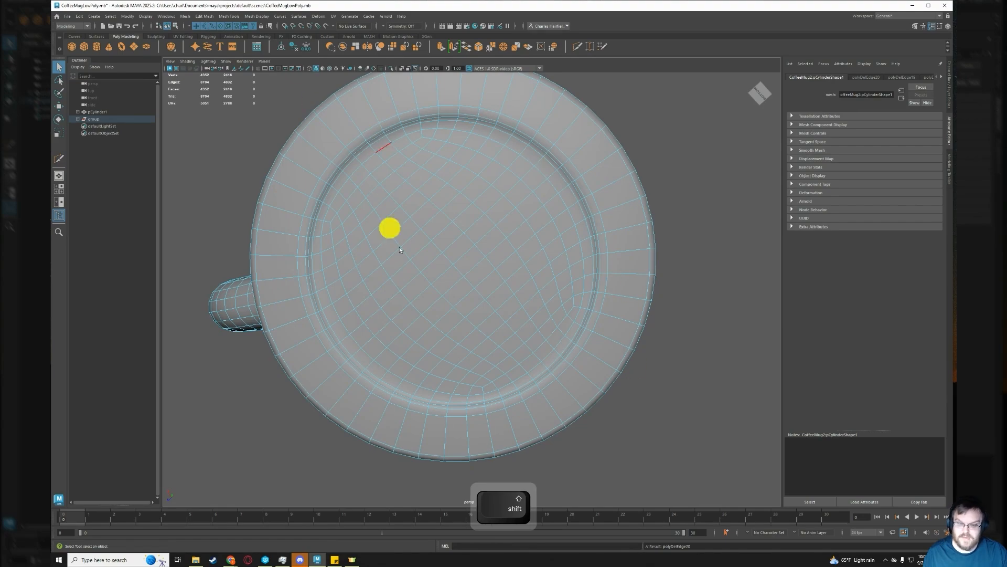
Select the concentric edge loops around the outer part of the mug's inner floor and remove them with Delete Edge.
left_click_drag(446, 185, 440, 247, "alt")
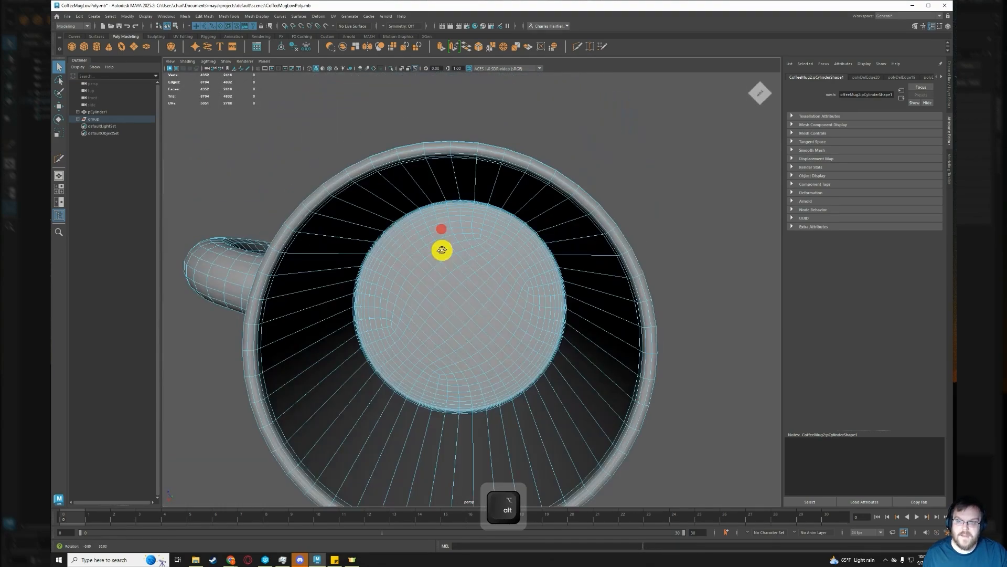
middle_click_drag(470, 343, 474, 267, "alt")
scroll(400, 264, "up", 5)
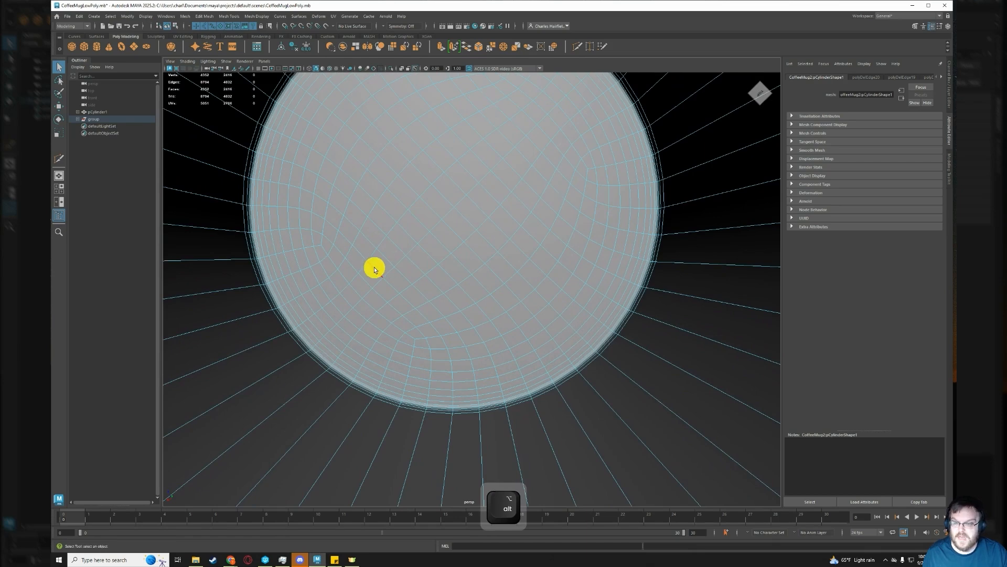
scroll(375, 270, "up", 1)
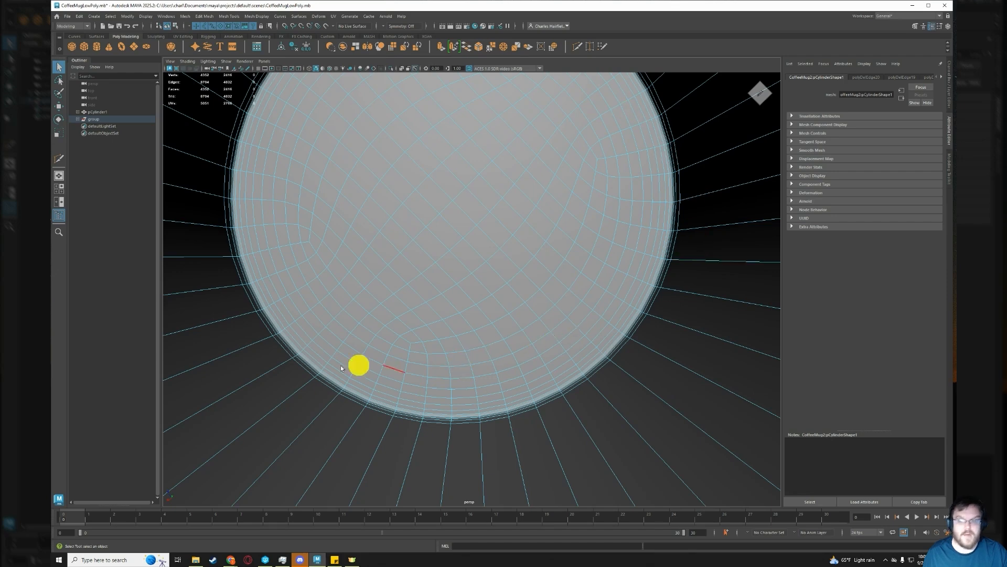
double_click(314, 353, "shift")
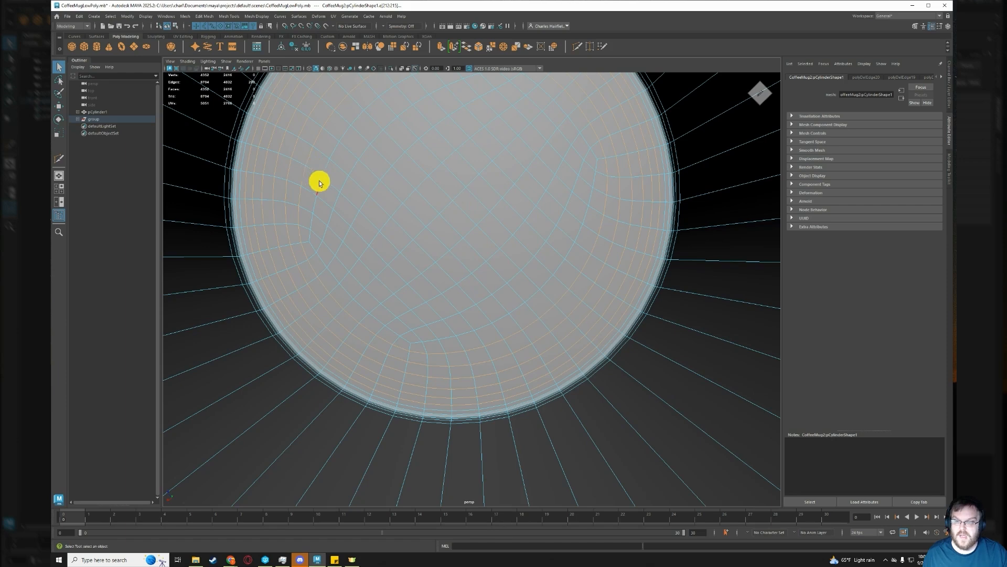
left_click_drag(366, 169, 441, 343, "alt")
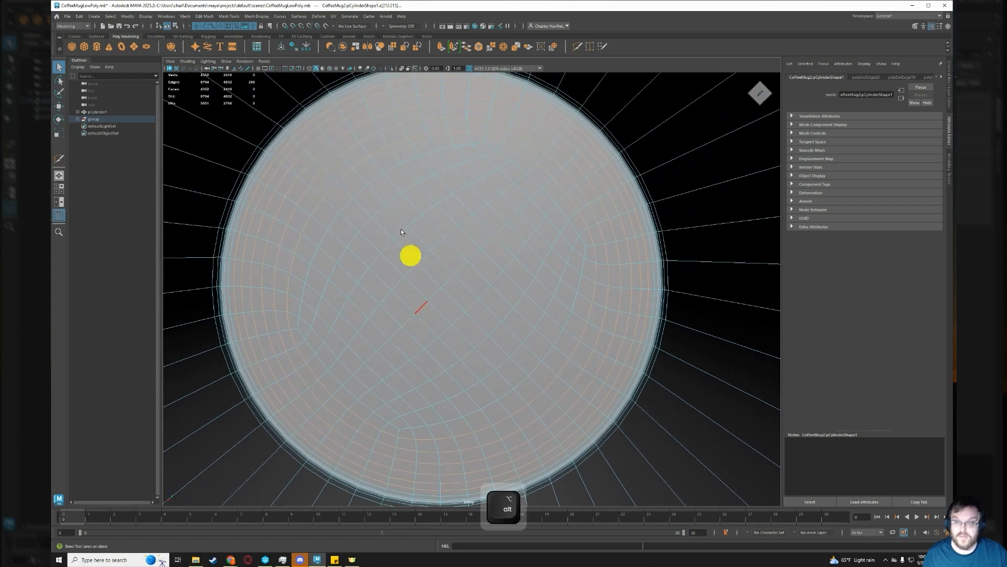
double_click(276, 150, "shift")
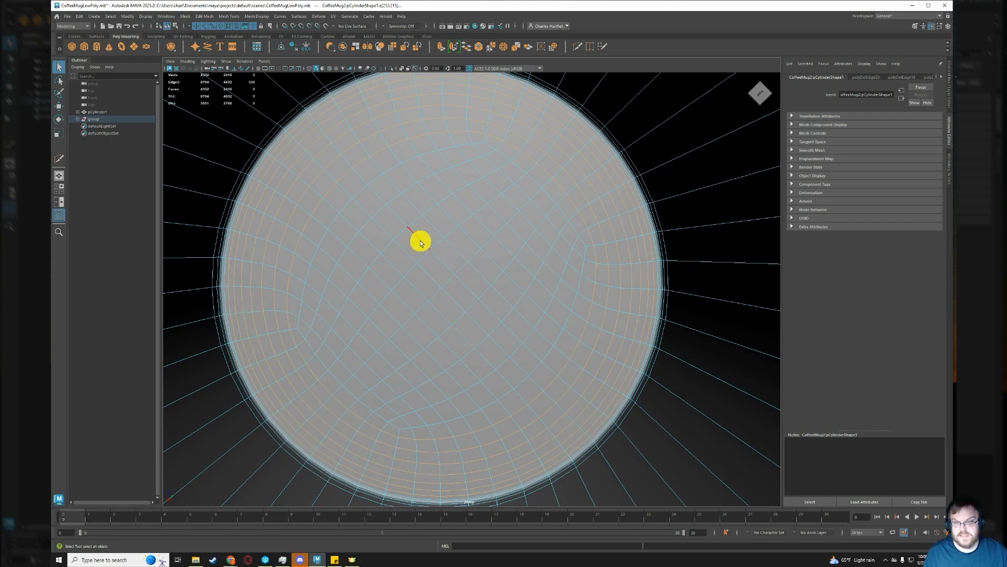
right_click_drag(411, 220, 383, 234, "shift")
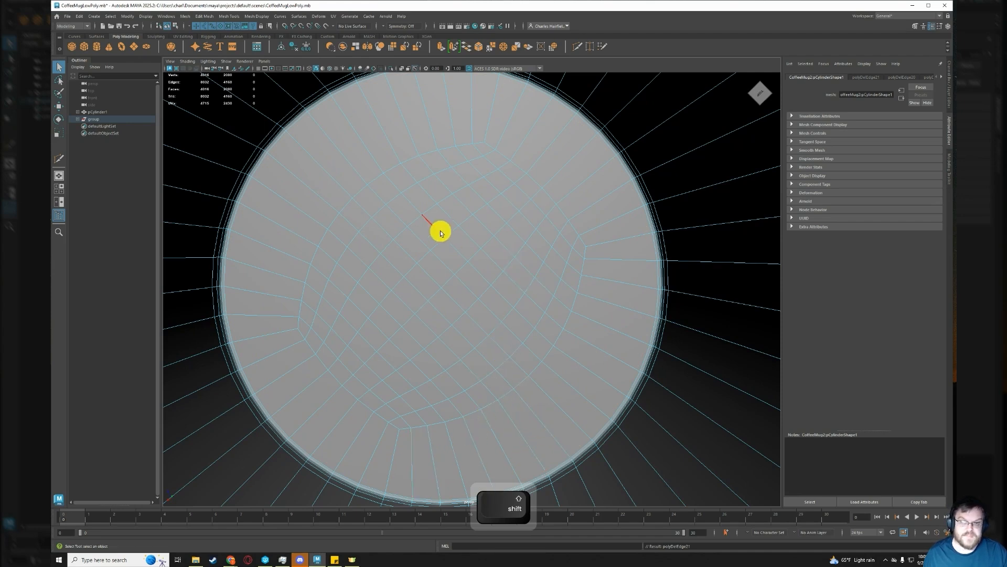
right_click_drag(440, 233, 443, 256)
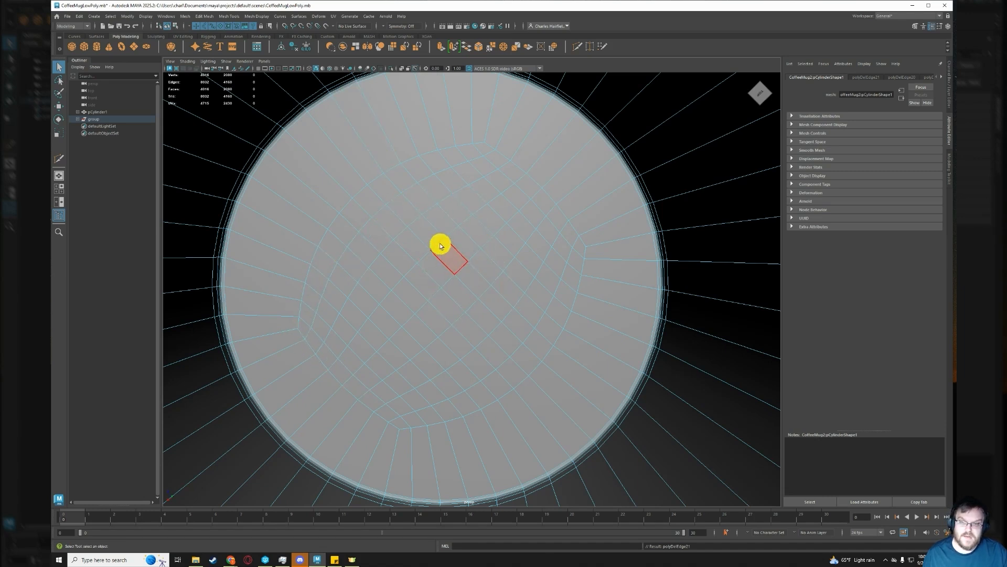
right_click(497, 240, "shift")
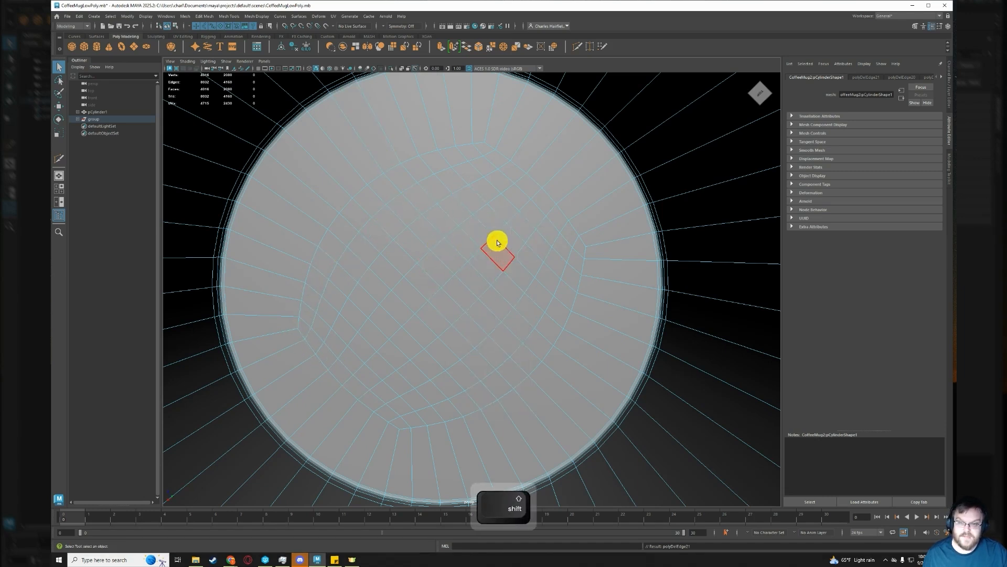
right_click_drag(497, 239, 508, 225)
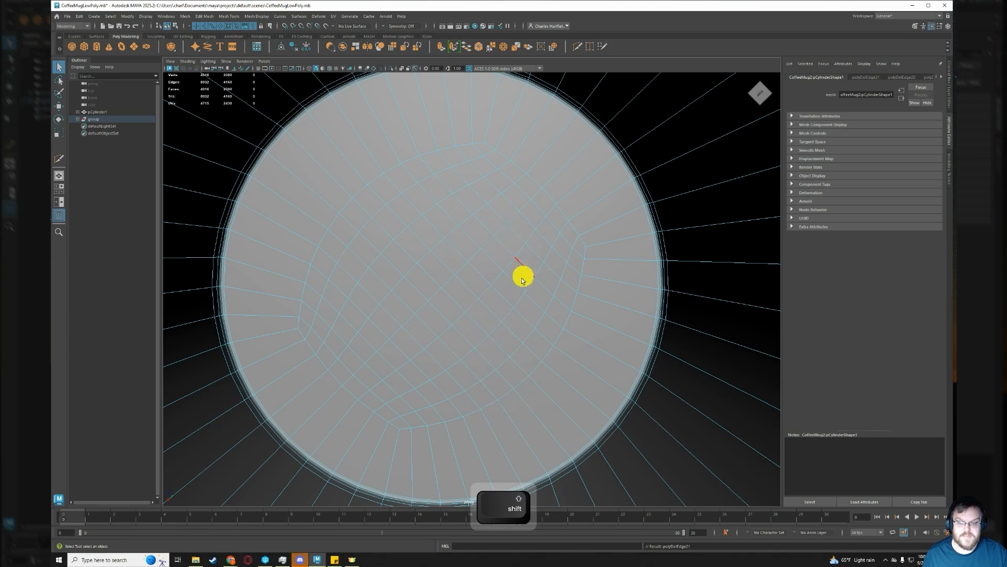
Compare the inner-floor topology of the two mugs by selecting each in turn.
scroll(519, 290, "down", 6)
scroll(369, 313, "down", 10)
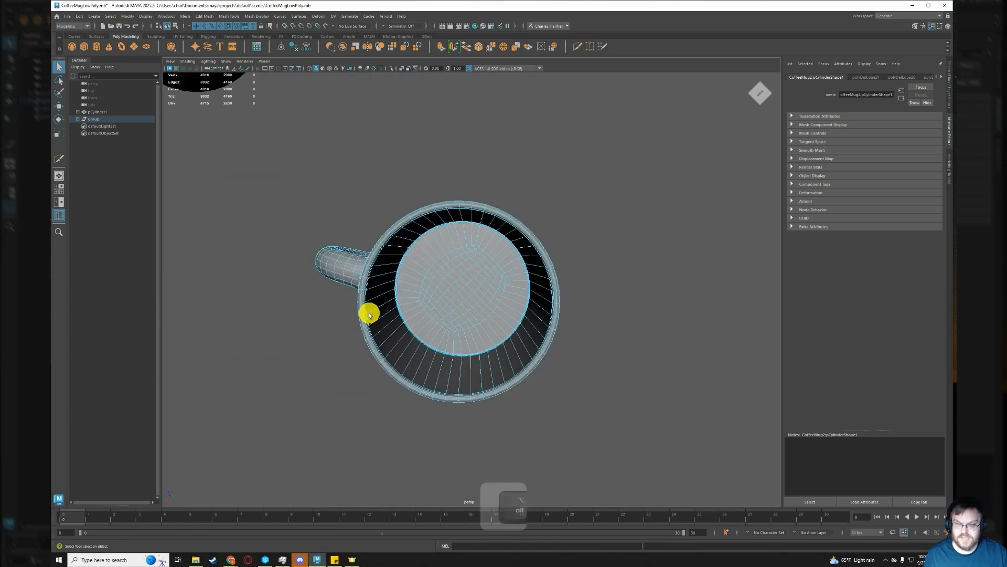
left_click(318, 137)
left_click_drag(279, 166, 342, 180, "alt")
left_click_drag(621, 215, 533, 198, "alt")
left_click_drag(540, 135, 479, 207, "alt")
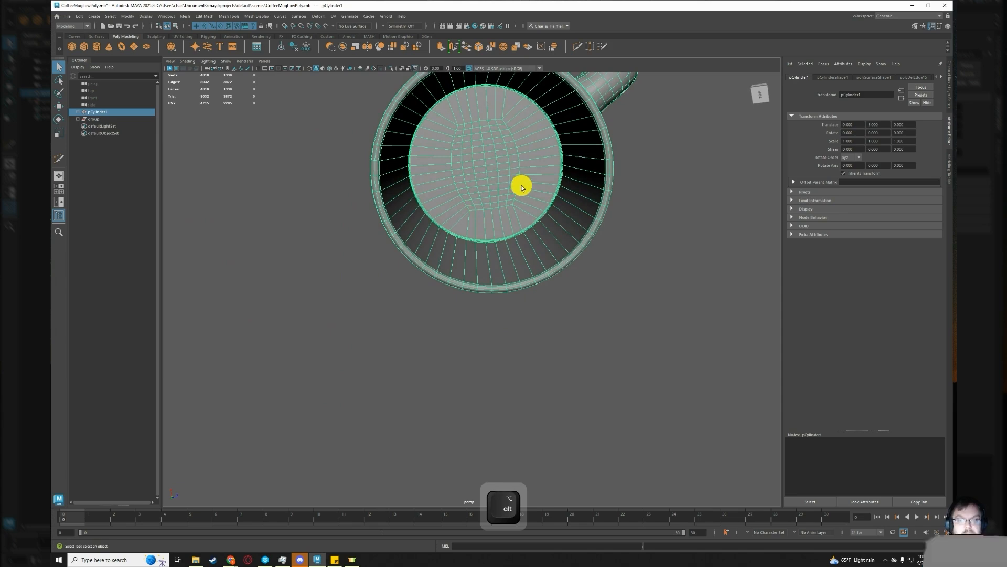
right_click_drag(522, 188, 211, 283, "alt")
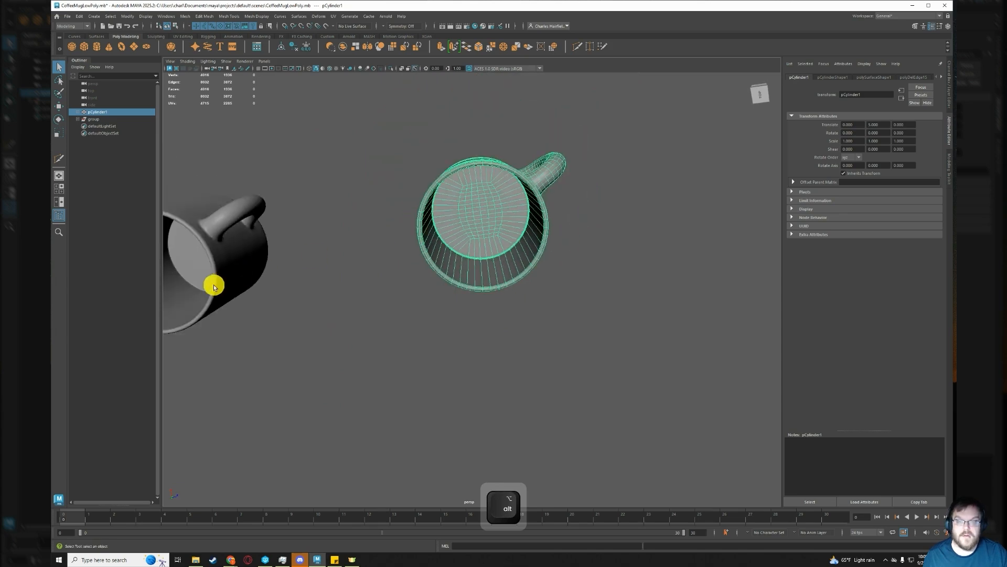
left_click(213, 284)
middle_click_drag(293, 294, 326, 254, "alt")
Select the edge loop bordering the central grid on the edited mug's inner floor and remove it with Delete Edge.
left_click(475, 243)
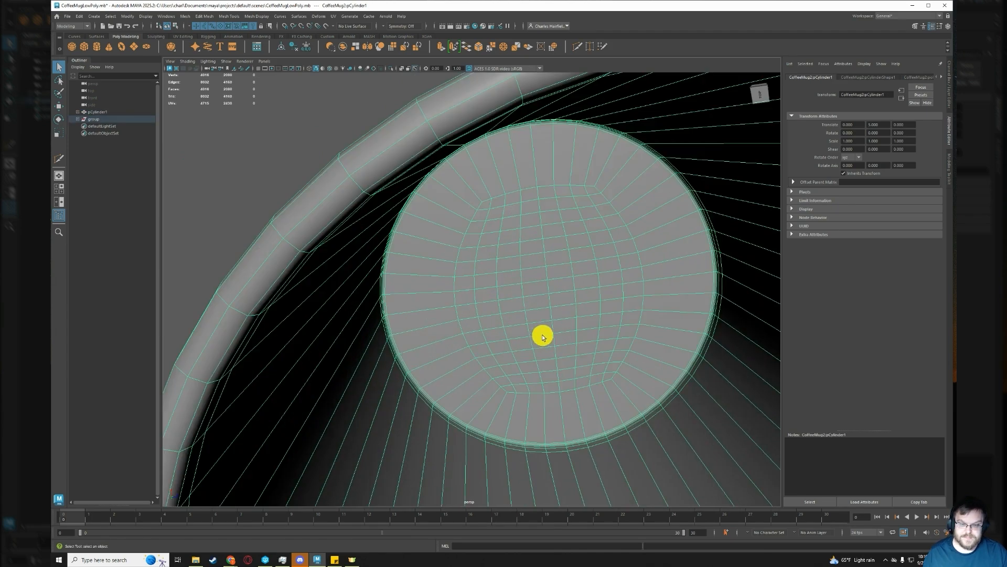
right_click_drag(555, 338, 582, 344, "alt")
middle_click_drag(583, 344, 494, 326, "alt")
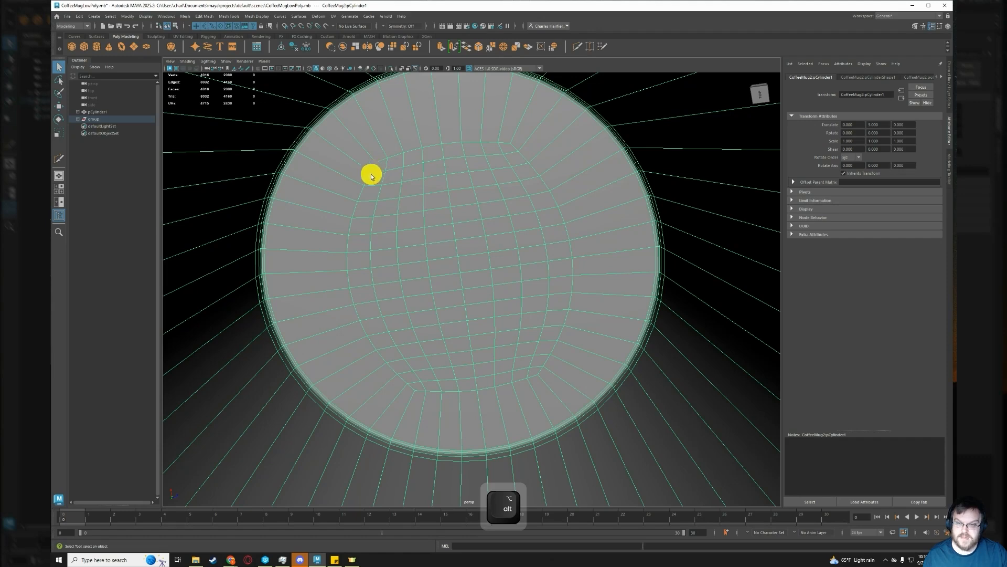
right_click_drag(371, 183, 389, 173)
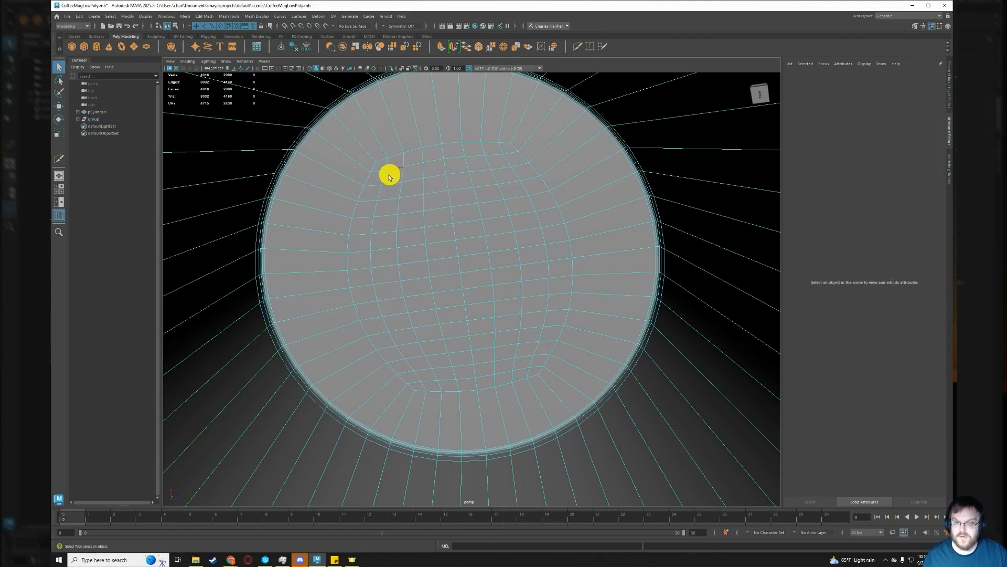
double_click(362, 195)
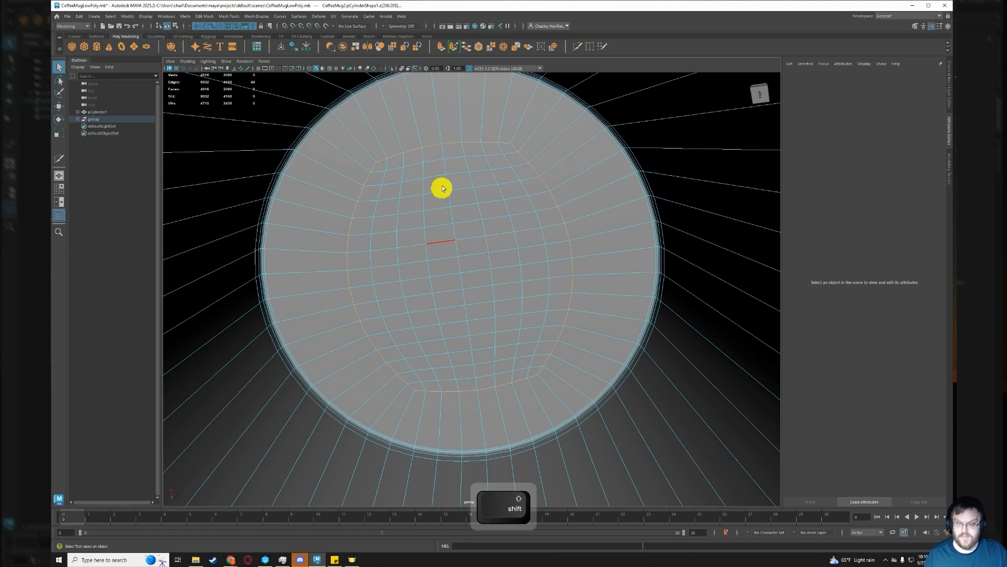
right_click_drag(450, 195, 435, 204, "shift")
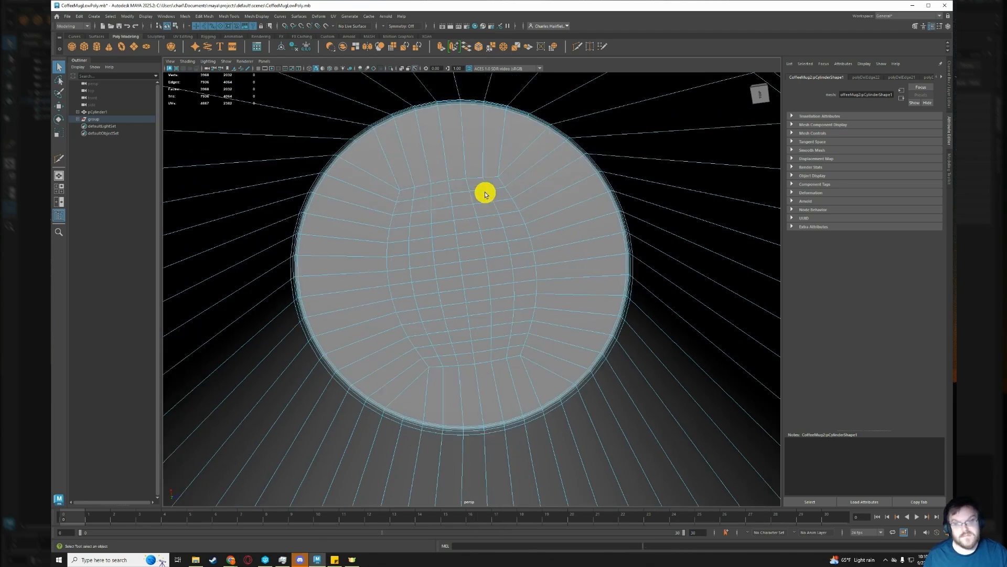
Select an edge loop crossing the inner floor's grid and trace its path up the mug's wall, then clear the loop selection.
double_click(380, 193, "shift")
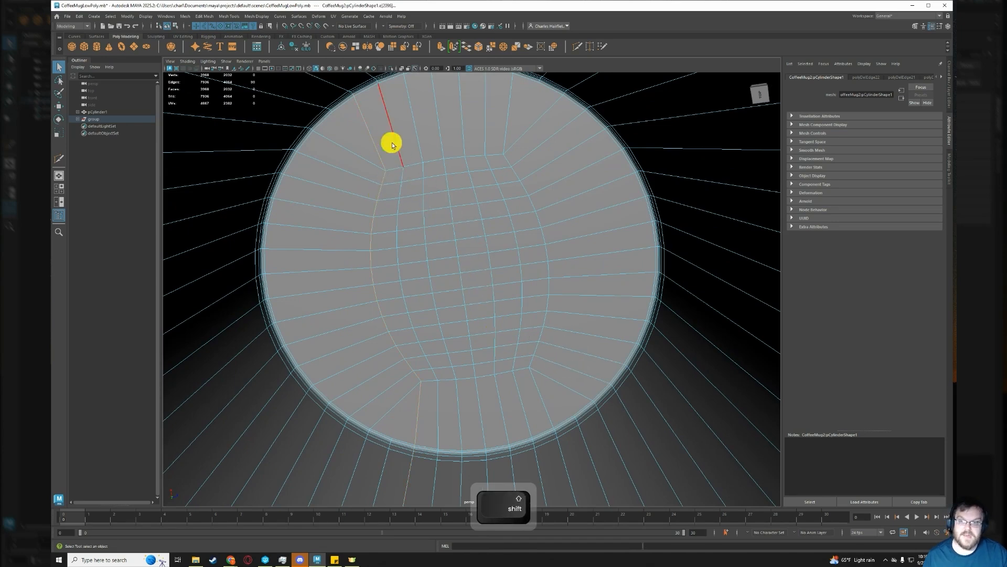
scroll(442, 195, "down", 2)
scroll(508, 301, "down", 3)
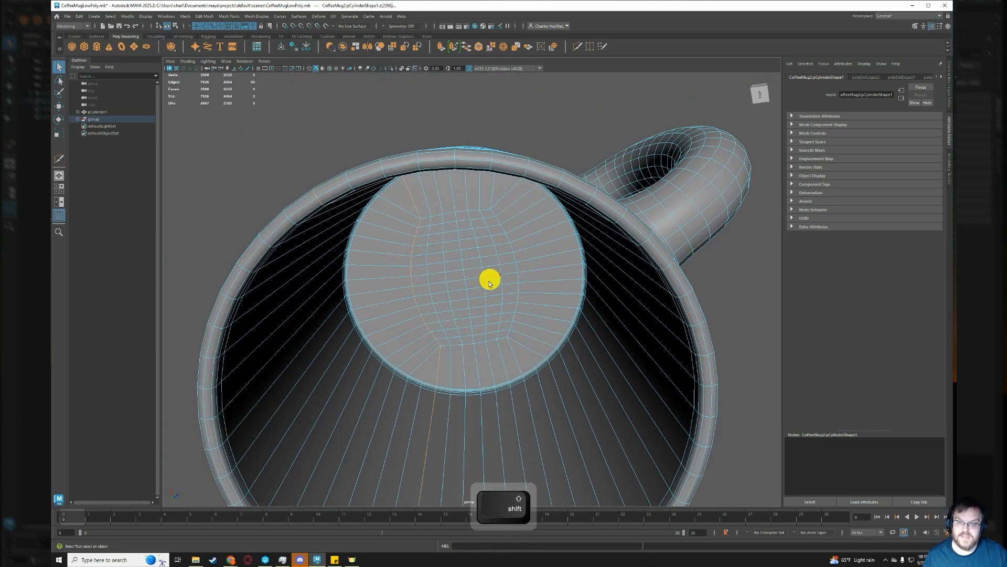
left_click_drag(489, 340, 475, 271, "alt")
left_click_drag(474, 366, 496, 352, "alt")
middle_click_drag(546, 211, 525, 228, "alt")
left_click_drag(525, 227, 416, 292, "alt")
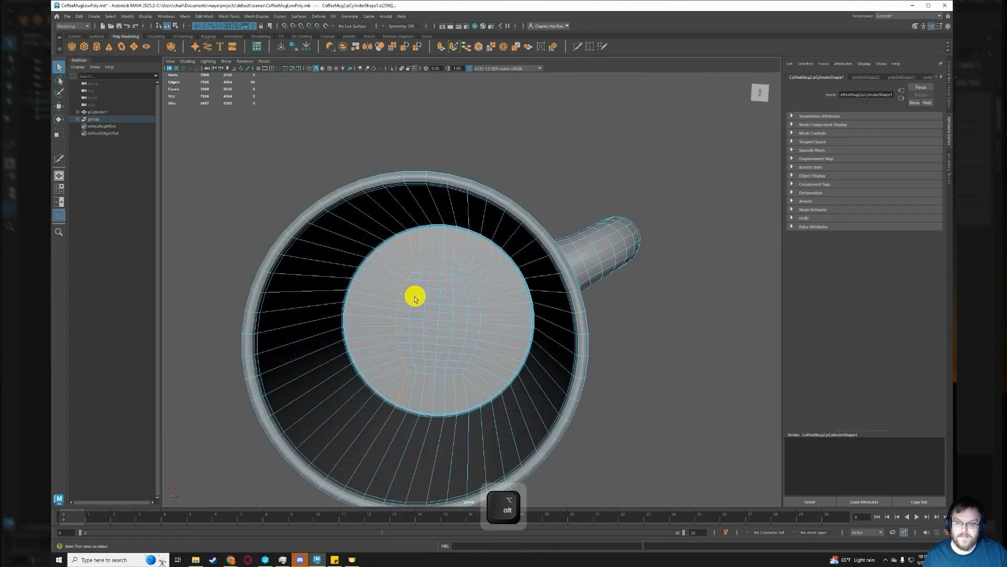
scroll(424, 328, "up", 5, "alt")
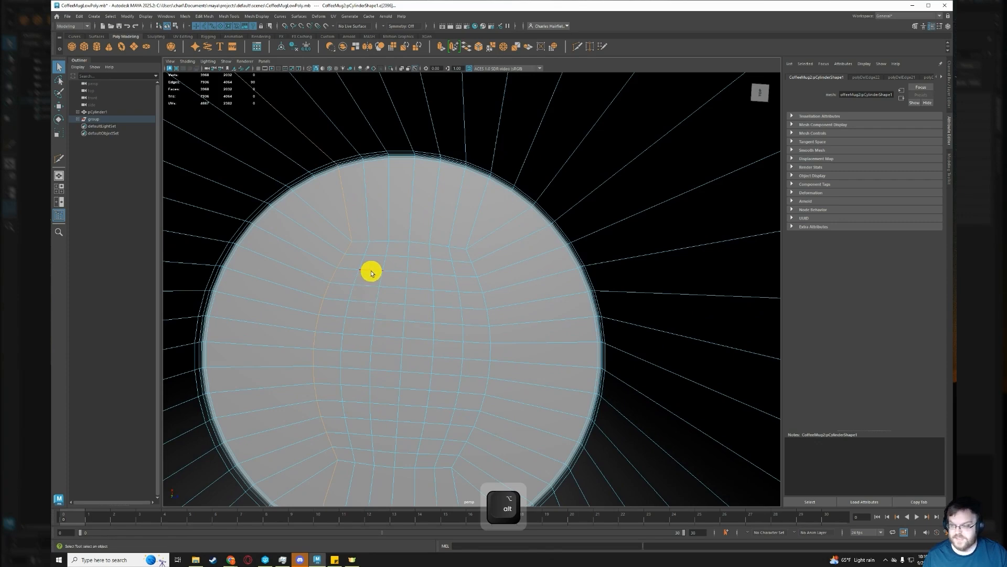
left_click(533, 335)
Compare the two mugs' wireframes from the side and from the underside by selecting each in turn.
scroll(455, 270, "down", 4)
left_click_drag(452, 298, 471, 232, "alt")
left_click_drag(479, 339, 547, 293, "alt")
scroll(481, 261, "down", 10)
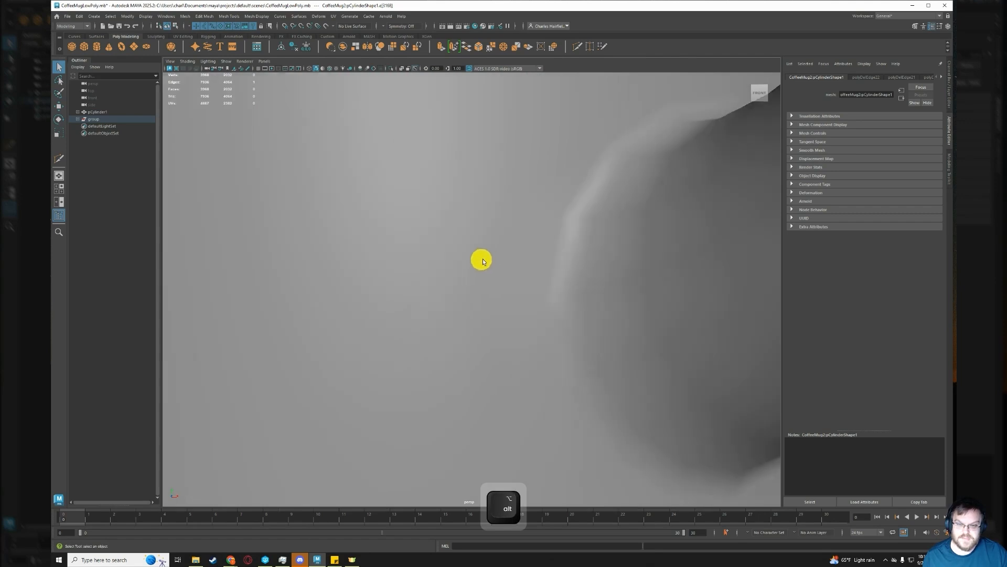
left_click_drag(441, 280, 511, 274, "alt")
scroll(510, 273, "up", 5)
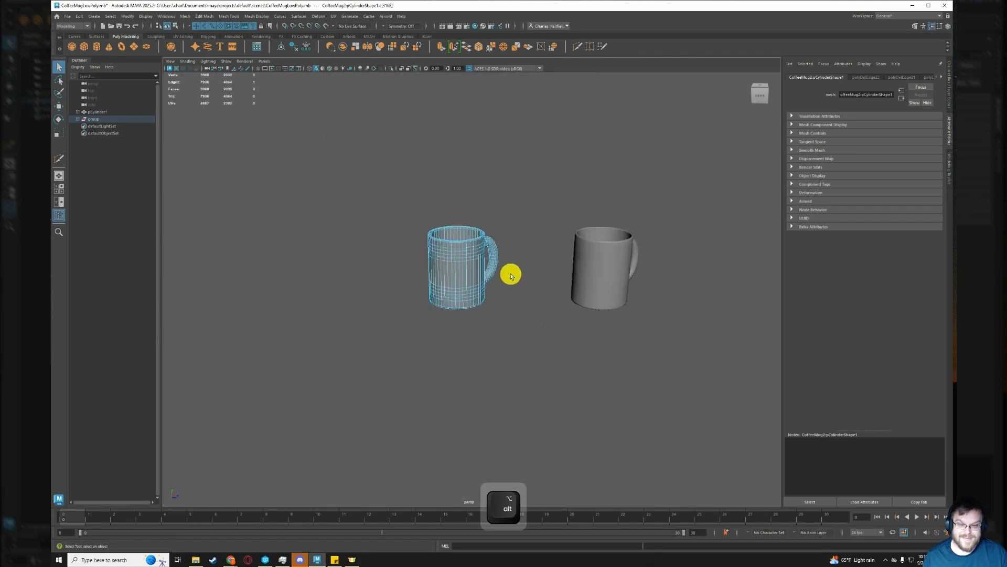
middle_click_drag(595, 294, 496, 277, "alt")
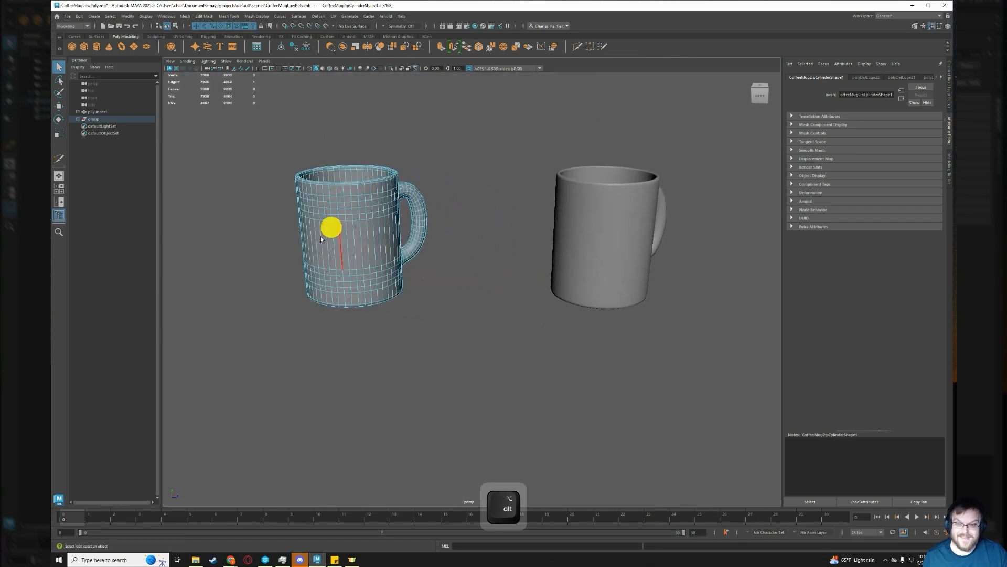
left_click(613, 244)
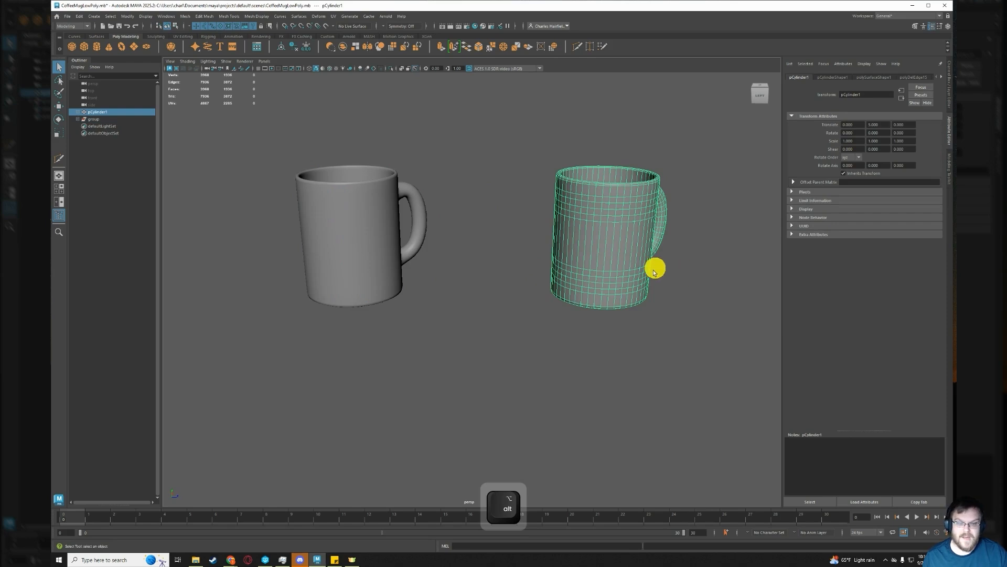
middle_click_drag(698, 307, 579, 308, "alt")
left_click_drag(578, 308, 573, 247, "alt")
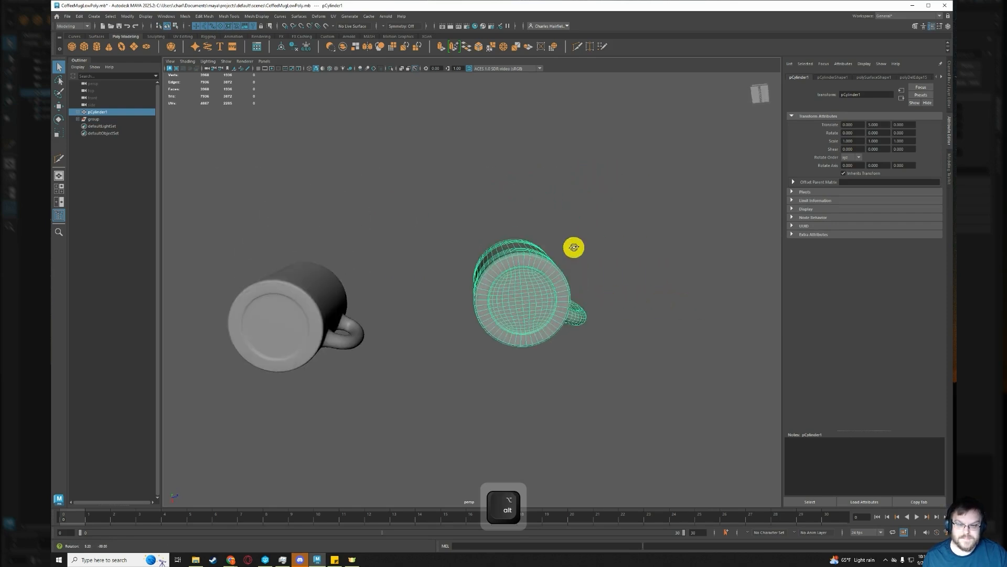
left_click(290, 308)
left_click(529, 305)
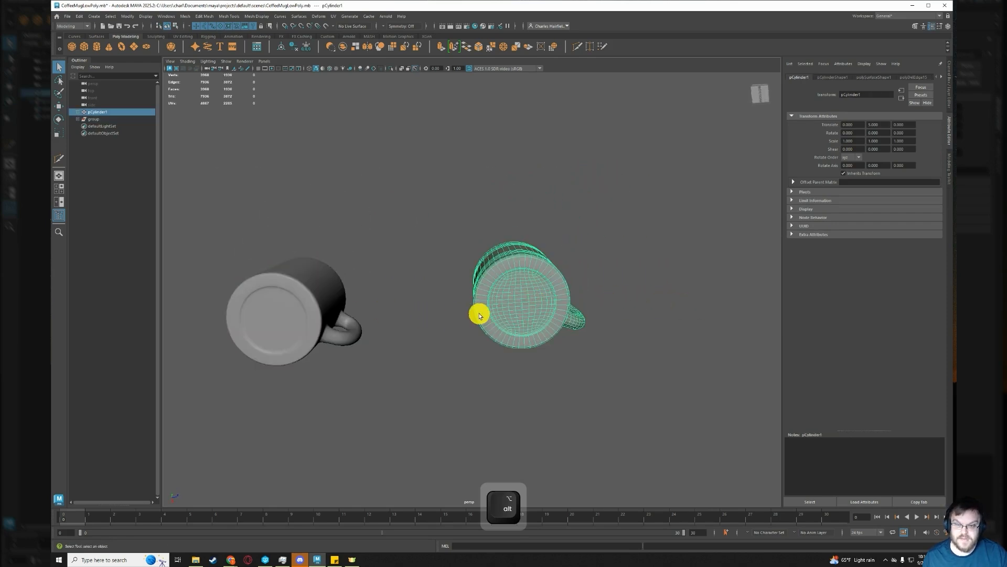
Compare the undersides and inner floors of the two mugs by selecting each in turn.
left_click(309, 306)
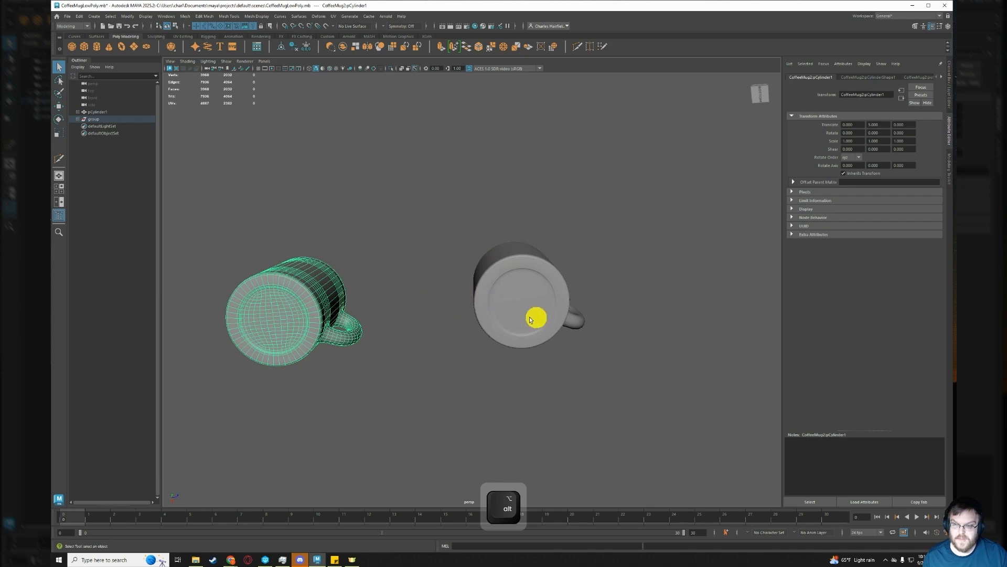
left_click(598, 322)
left_click(544, 317)
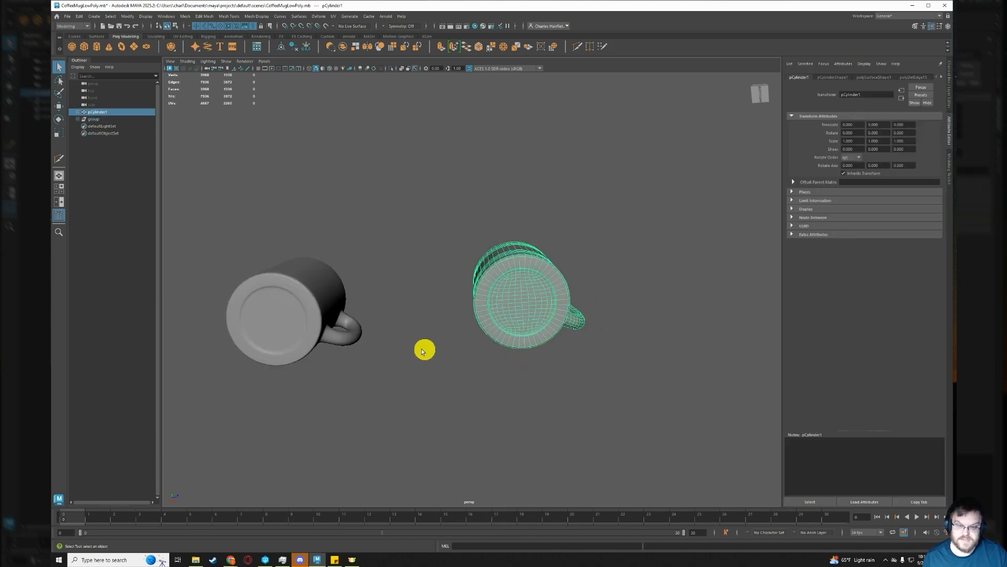
left_click(306, 332)
left_click_drag(490, 333, 471, 314, "alt")
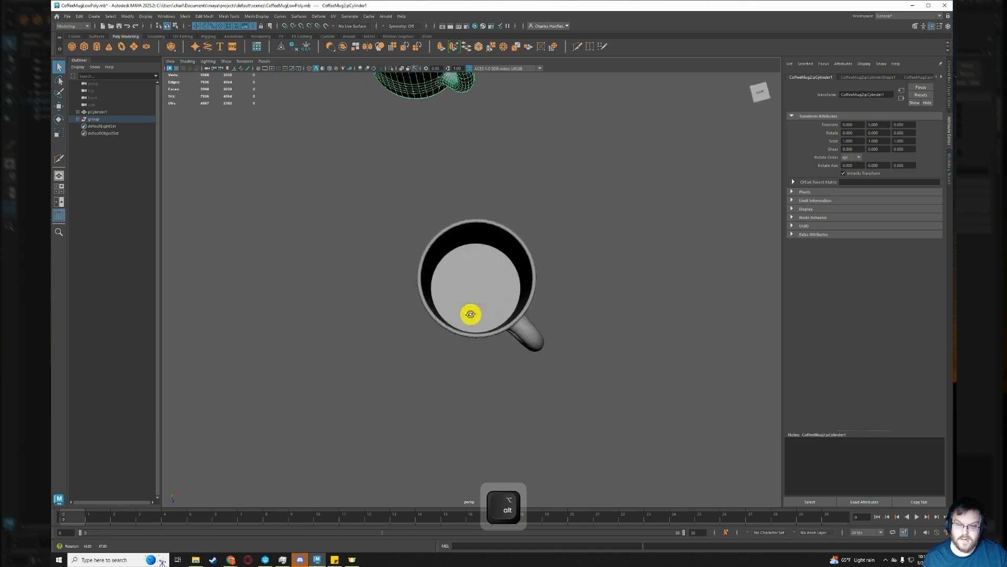
left_click(479, 286)
middle_click_drag(427, 203, 471, 296, "alt")
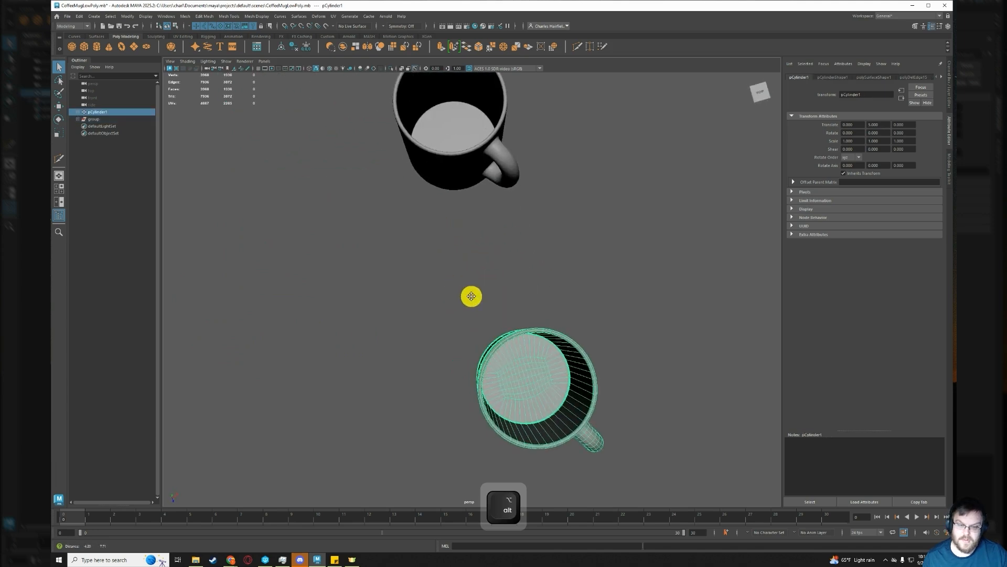
left_click(456, 114)
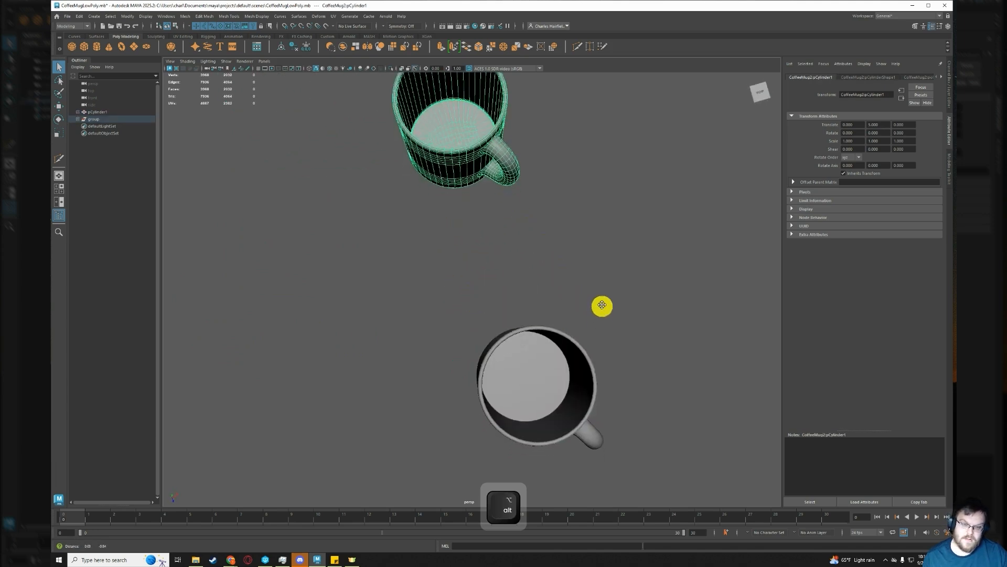
Compare the outer-wall wireframes and polygon counts of the two mugs, viewed upright, by selecting each in turn.
middle_click_drag(602, 305, 547, 317, "alt")
left_click(505, 296)
right_click_drag(506, 292, 506, 315, "alt")
left_click_drag(506, 315, 428, 306, "alt")
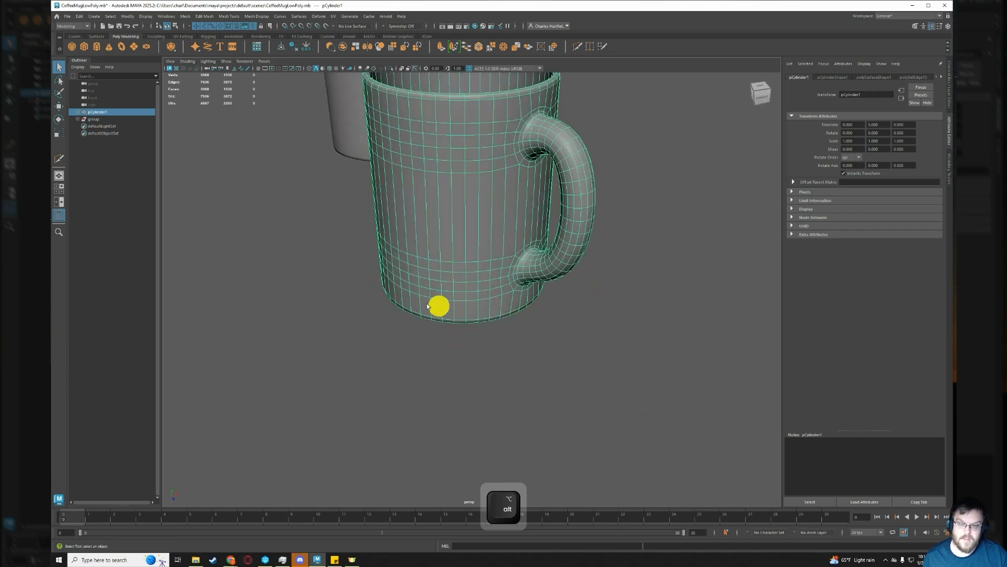
middle_click_drag(310, 232, 401, 293, "alt")
left_click_drag(401, 292, 473, 284, "alt")
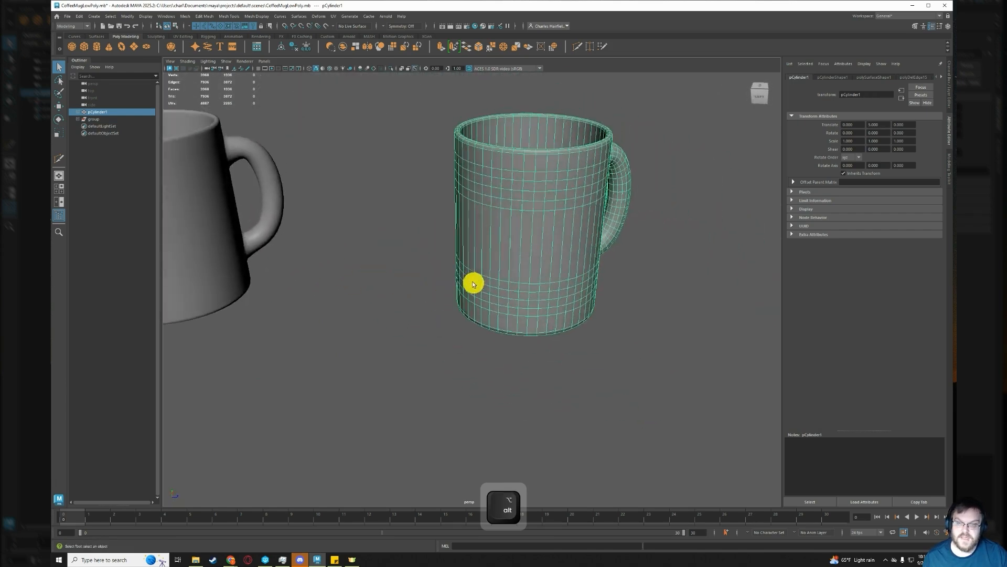
right_click_drag(472, 283, 419, 271, "alt")
middle_click_drag(401, 283, 499, 314, "alt")
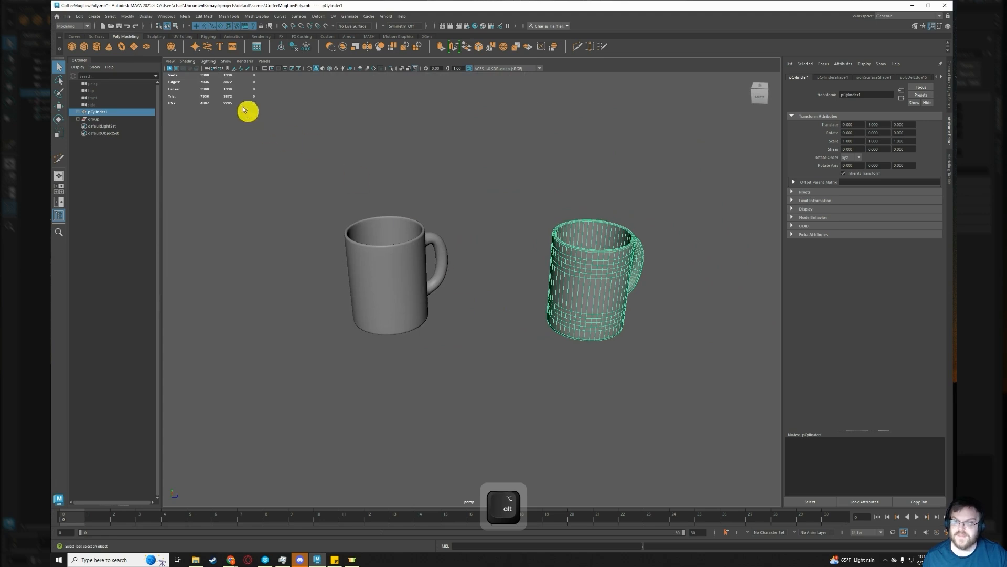
left_click(390, 273)
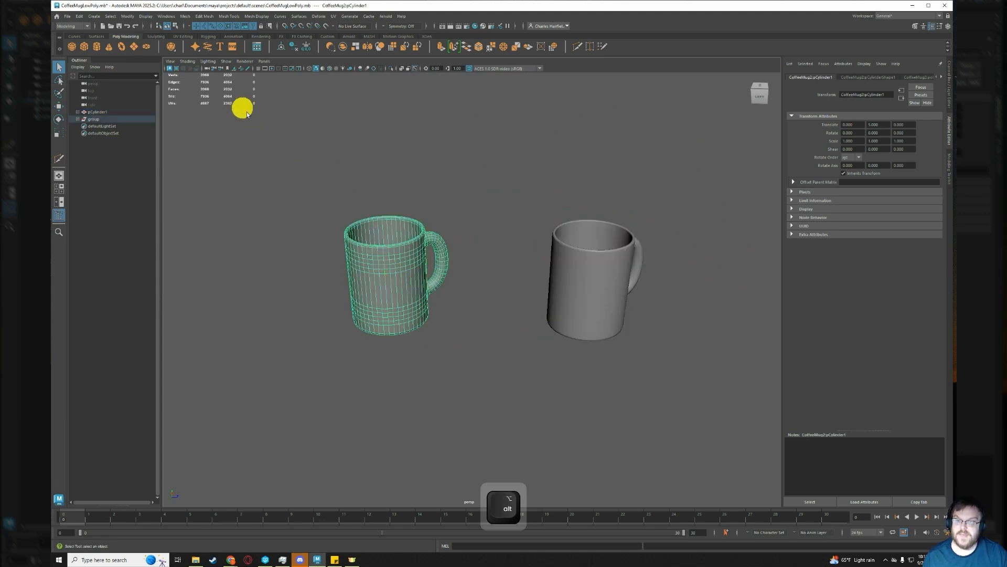
left_click(584, 283)
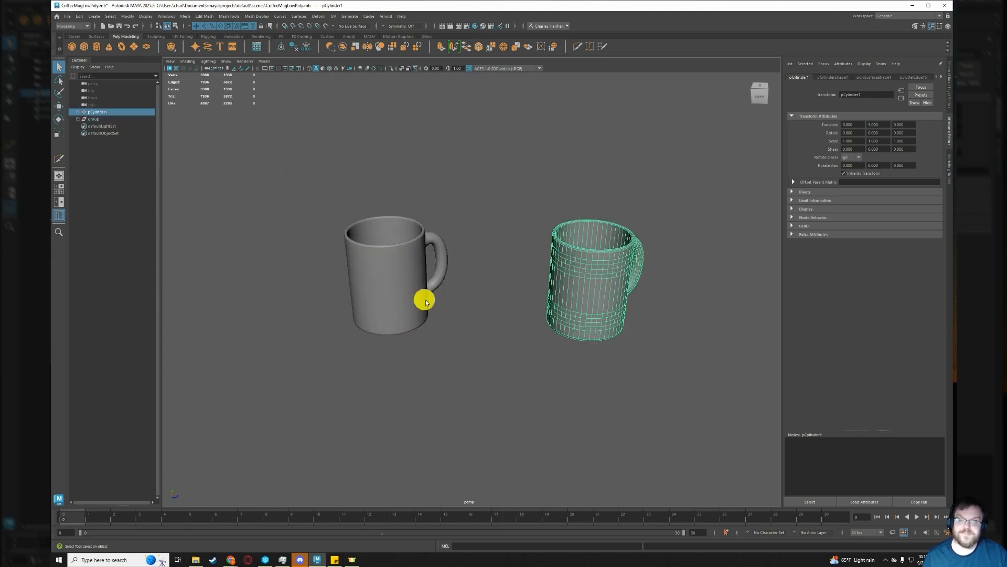
Select the unedited mug and inspect the wireframe of its rim and walls from above.
scroll(431, 276, "up", 5)
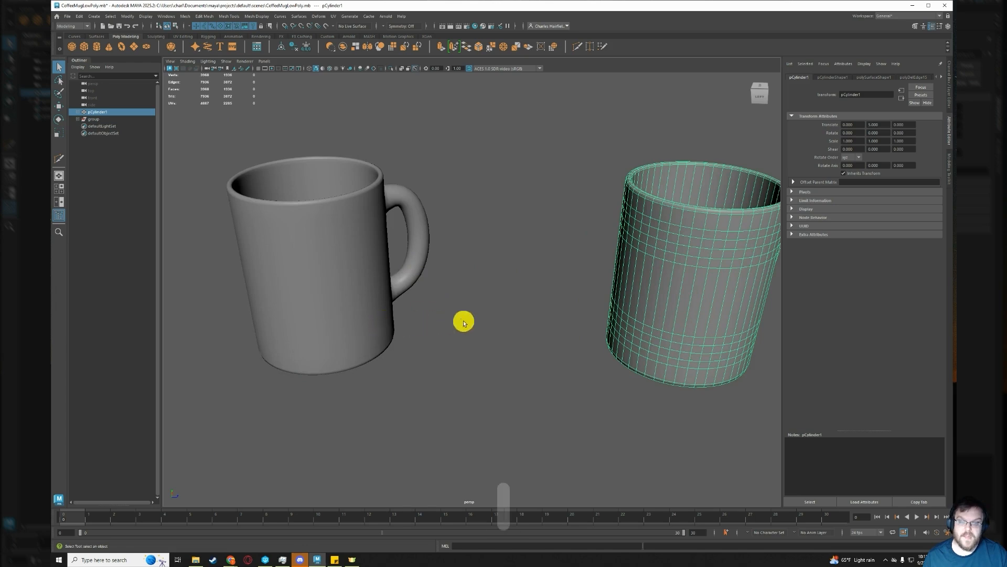
middle_click_drag(464, 321, 563, 360, "alt")
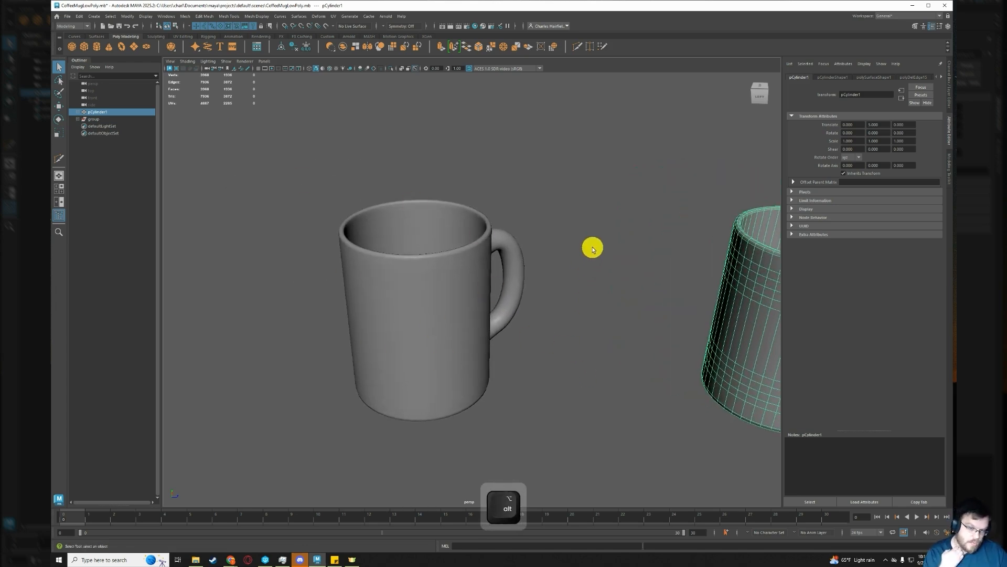
left_click_drag(479, 322, 466, 364, "alt")
left_click(444, 327)
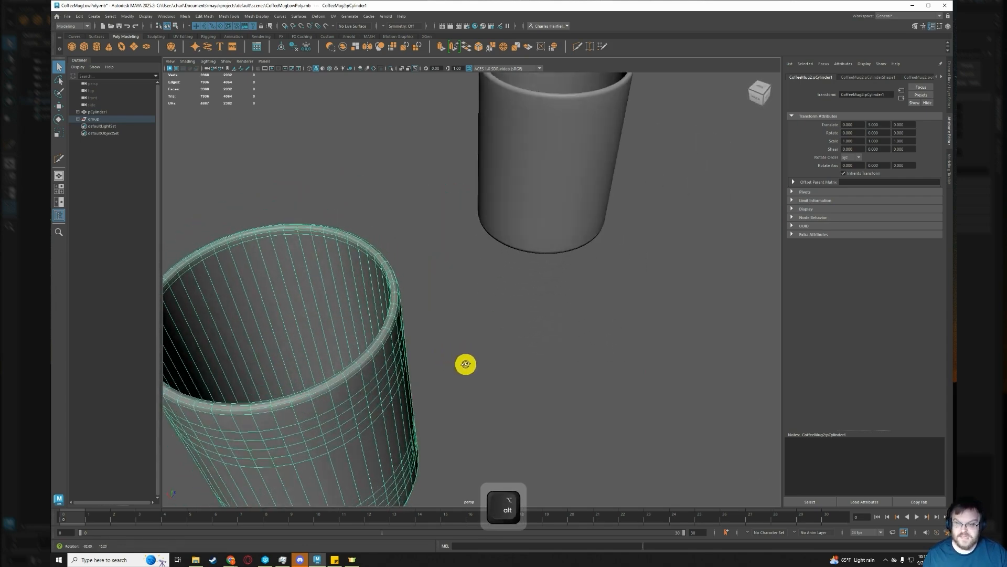
middle_click_drag(465, 367, 550, 327, "alt")
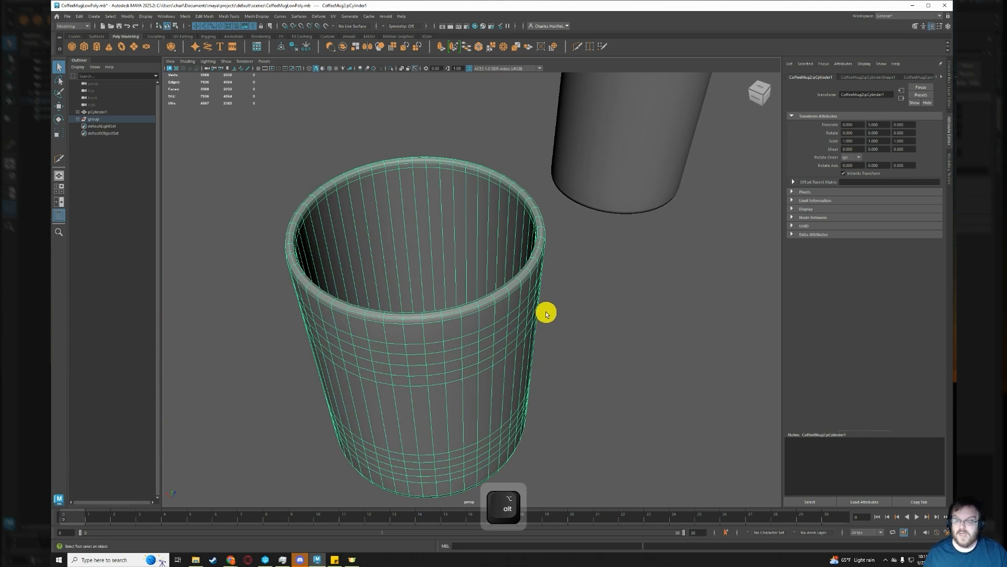
Open the scene Panhard.mb, saving the changes to CoffeeMugLowPoly.mb.
left_click(67, 16)
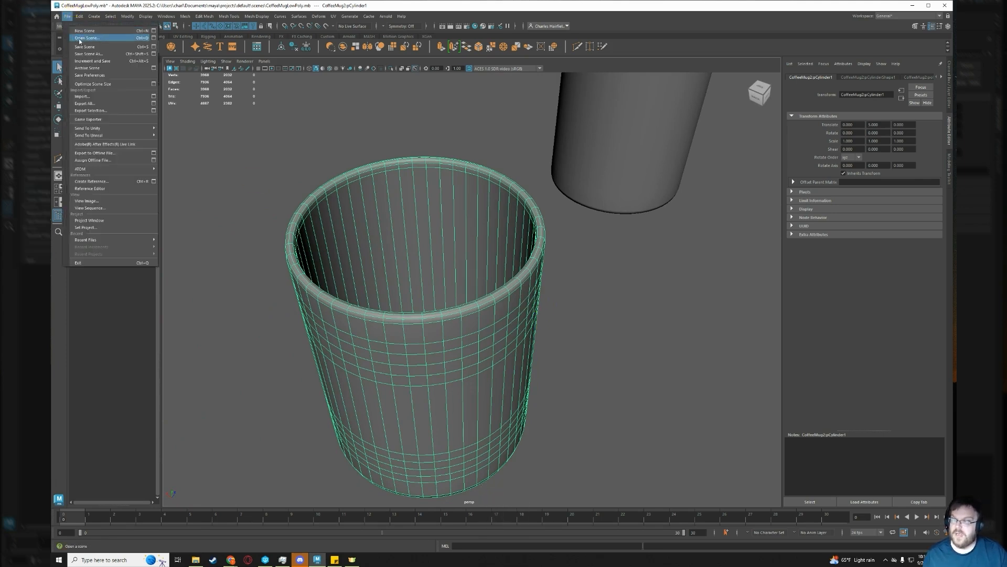
left_click(87, 38)
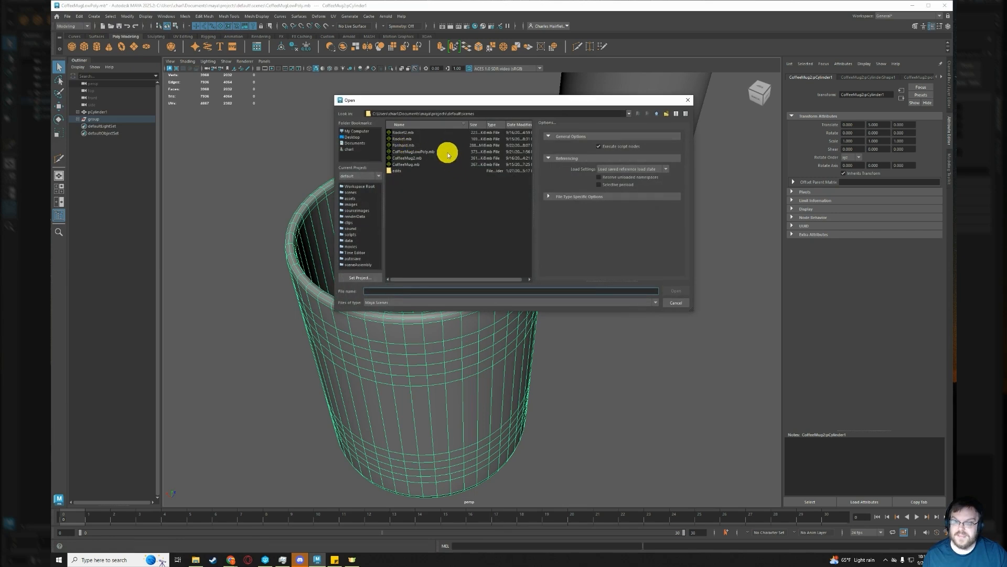
double_click(403, 147)
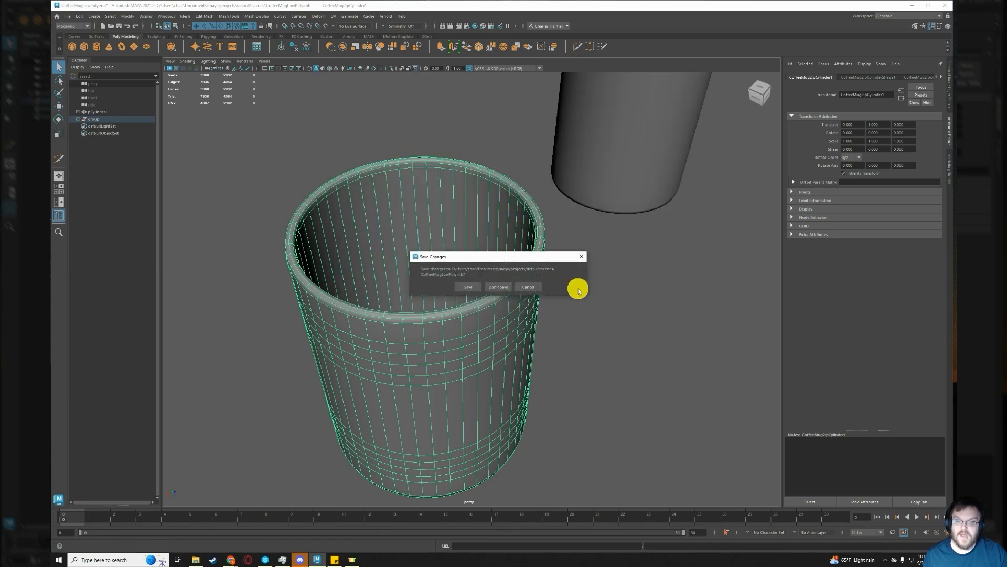
left_click(472, 287)
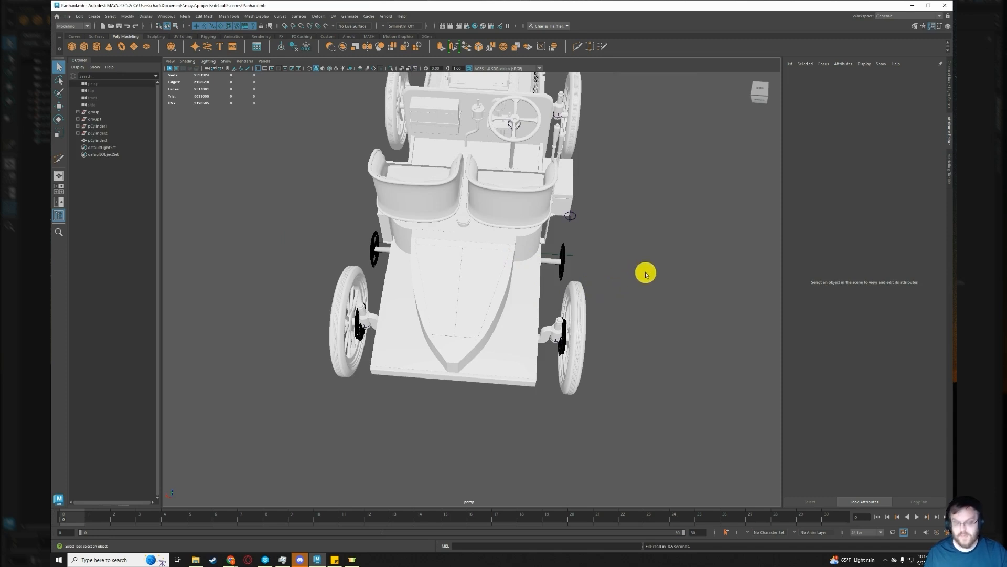
Select the car mesh and examine its topology from both sides in wireframe display, finishing in shaded display.
mouse_move(618, 225)
left_mouse_down("alt")
mouse_move(647, 243)
mouse_move(582, 224)
mouse_move(604, 235)
left_mouse_up("alt")
scroll(609, 237, "down", 1)
middle_click_drag(632, 241, 511, 220, "alt")
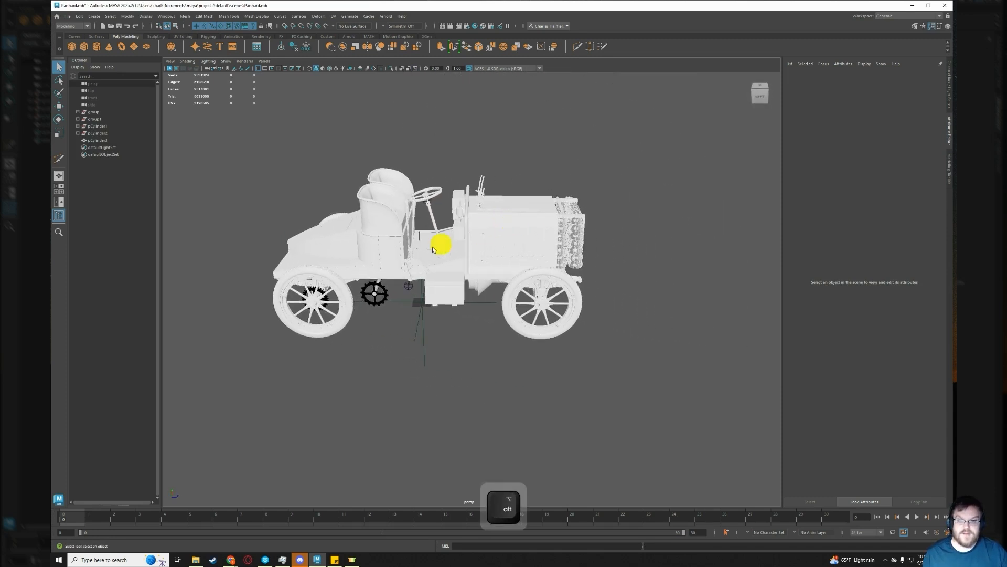
scroll(443, 237, "up", 2)
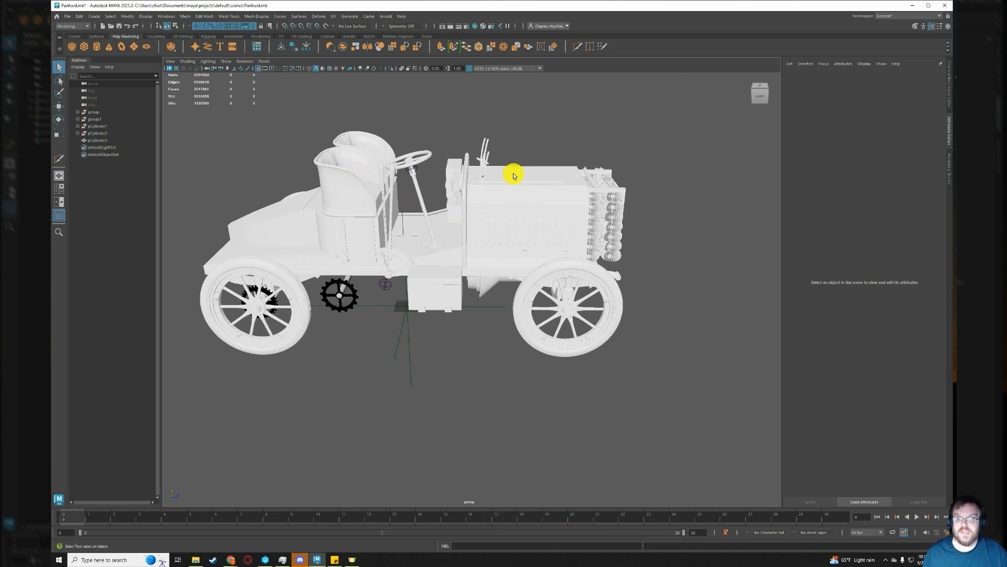
middle_click_drag(427, 189, 474, 226, "alt")
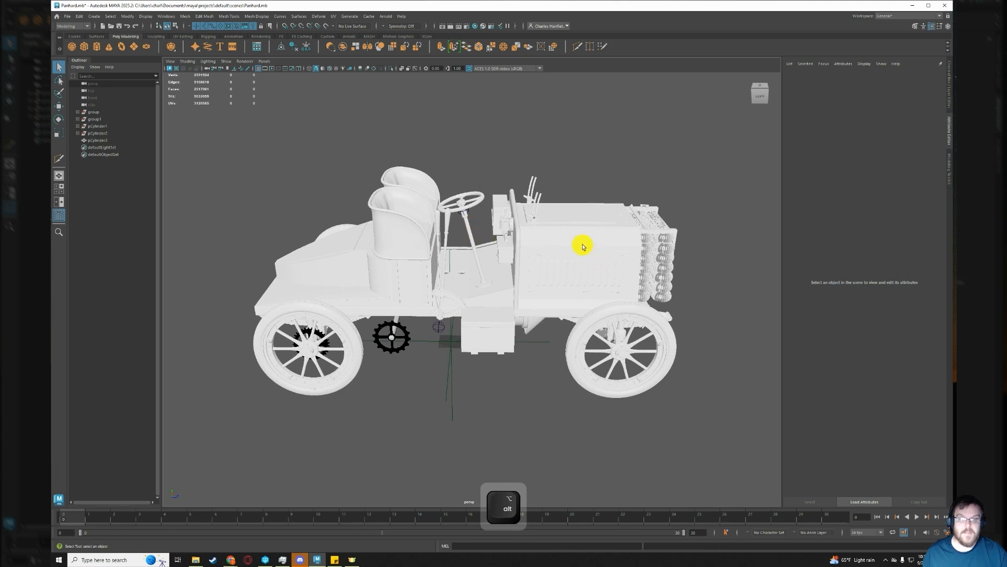
left_click(602, 262)
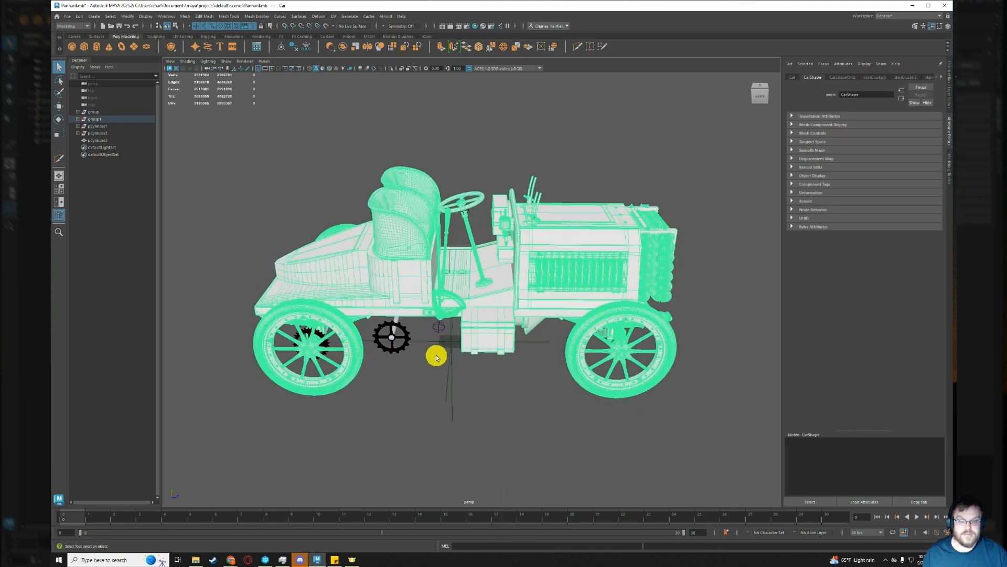
key("4")
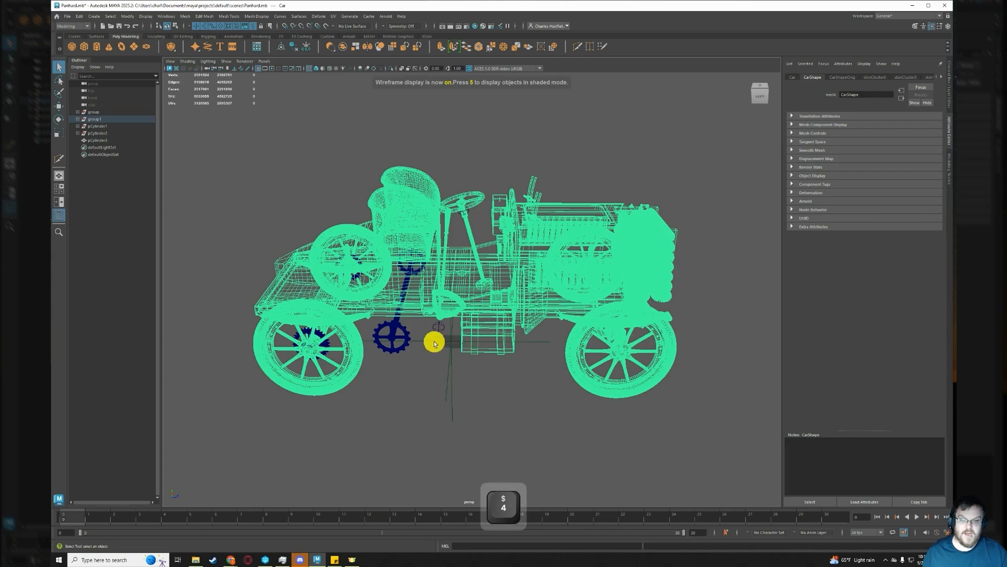
left_click_drag(434, 333, 575, 344, "alt")
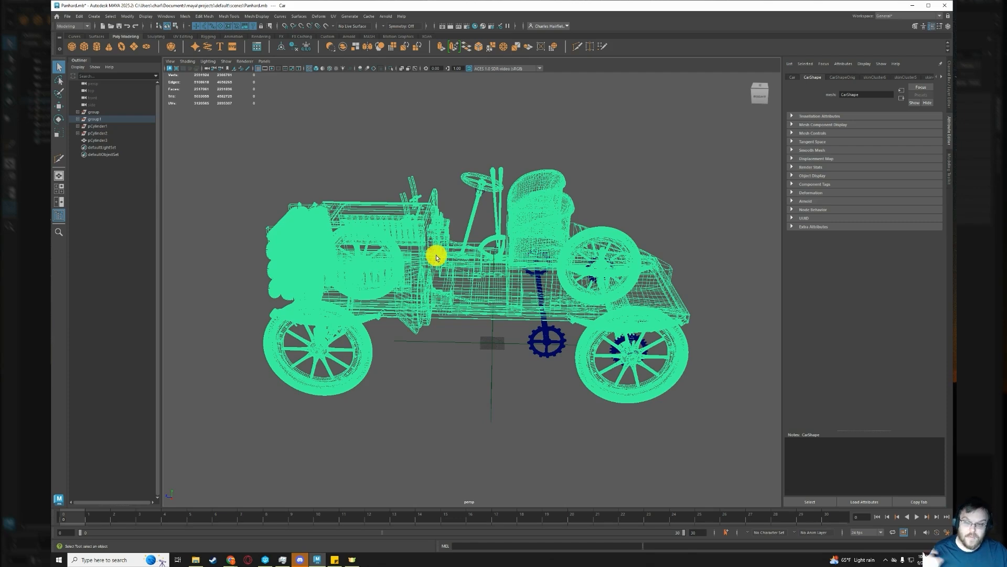
scroll(442, 265, "up", 4)
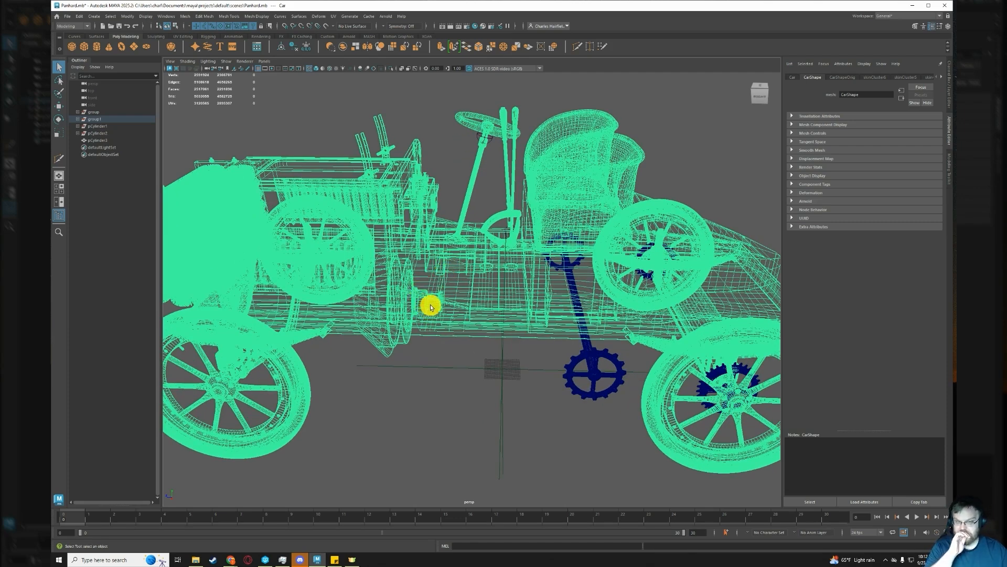
scroll(433, 292, "up", 3)
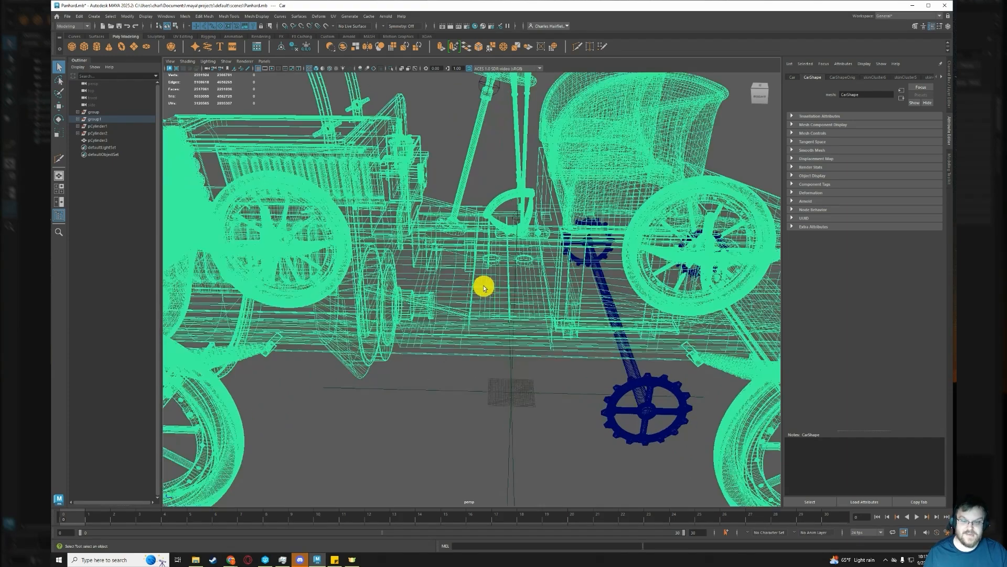
key("5")
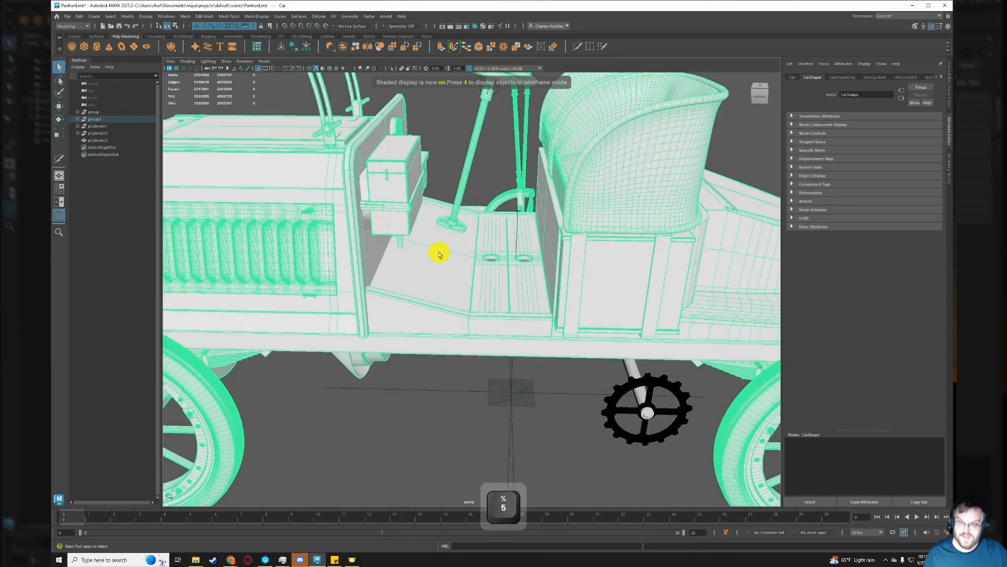
Switch the car mesh to edge selection and select an edge loop on one of the radiator's finned tubes.
left_click_drag(439, 255, 461, 229, "alt")
right_click_drag(448, 238, 404, 239)
left_click_drag(306, 236, 383, 226, "alt")
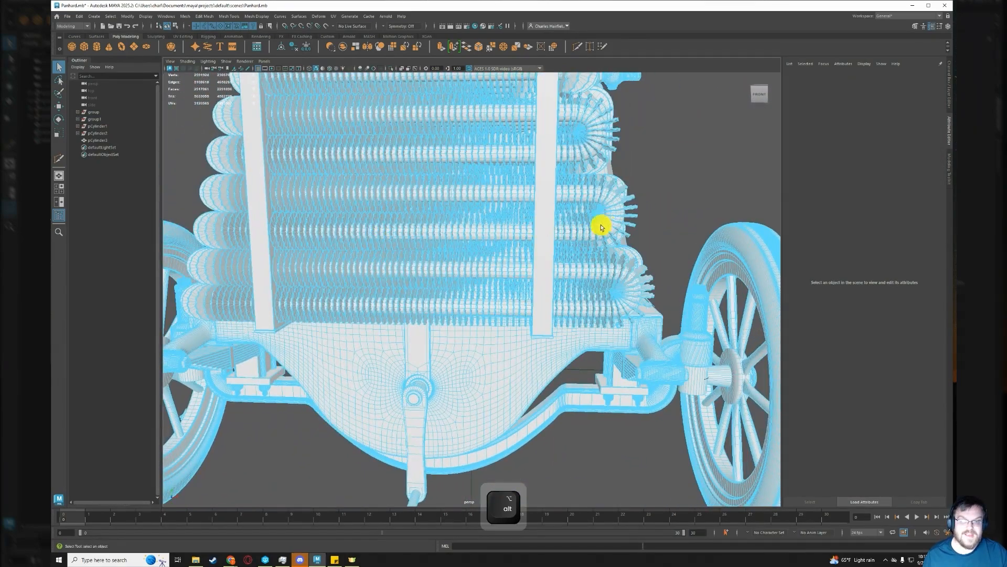
scroll(601, 227, "up", 5)
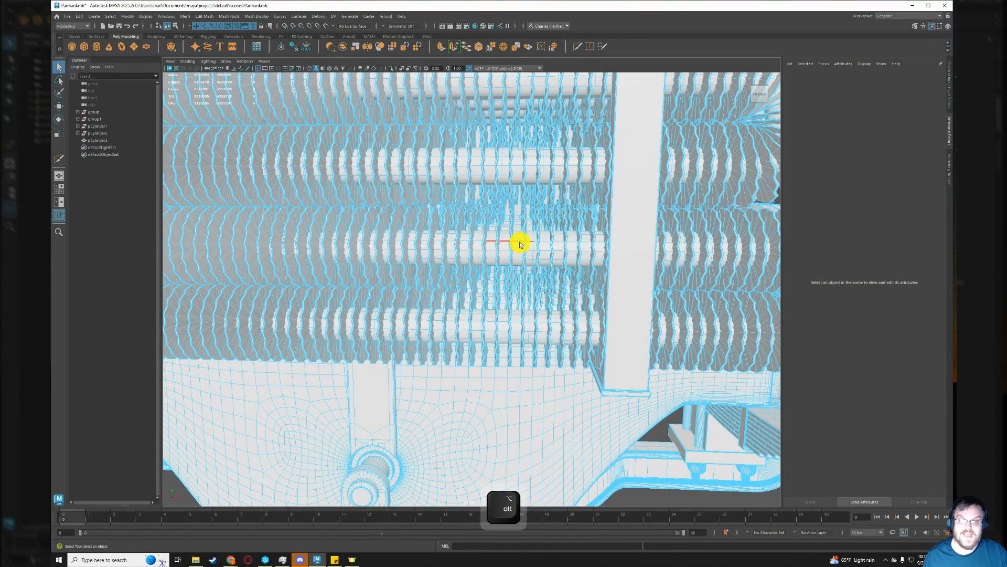
left_click(519, 244, "shift")
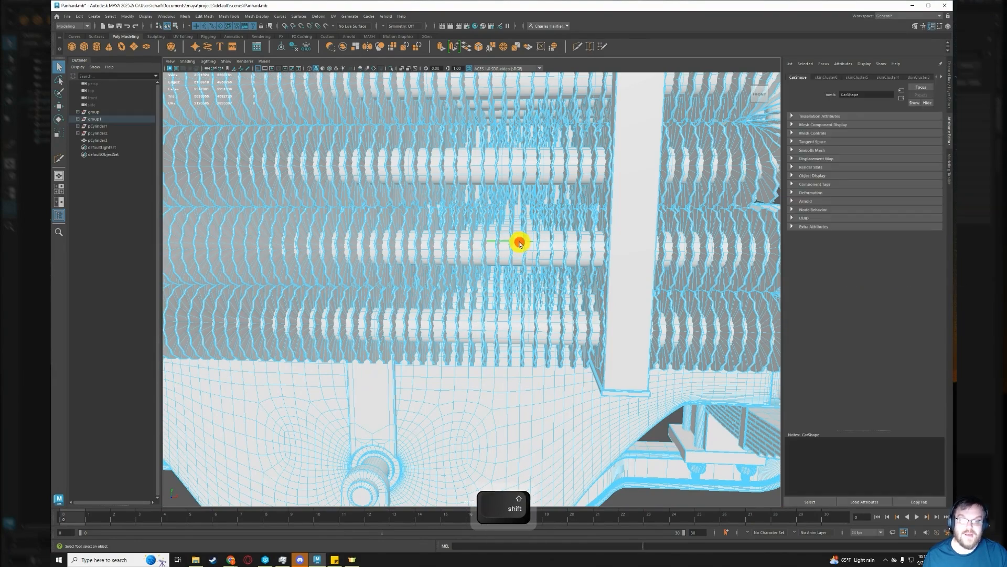
scroll(524, 286, "down", 6)
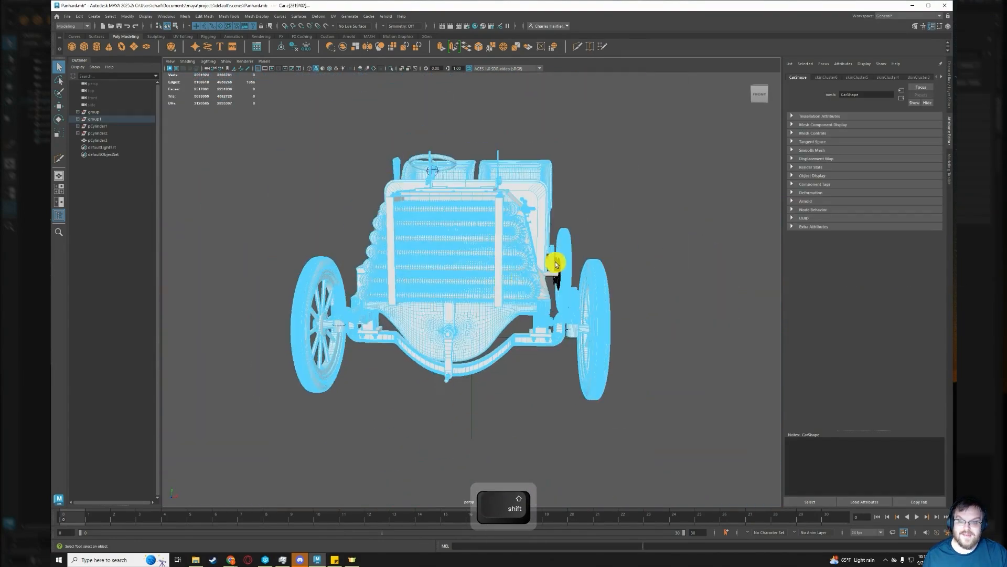
scroll(551, 262, "up", 6)
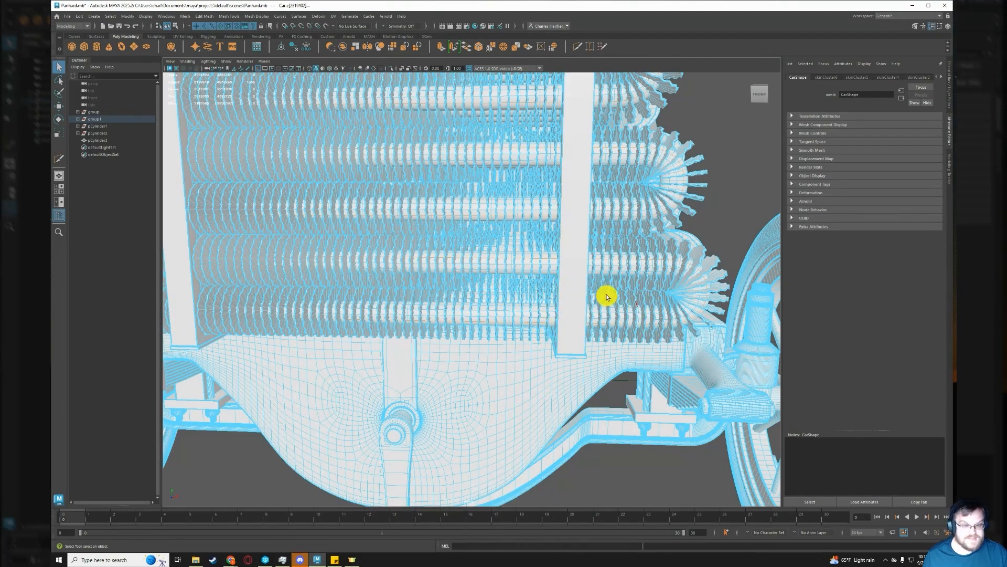
Delete an edge loop from the curved panel beneath the car's radiator and undo the last deselection.
scroll(491, 318, "down", 5)
scroll(480, 294, "up", 5)
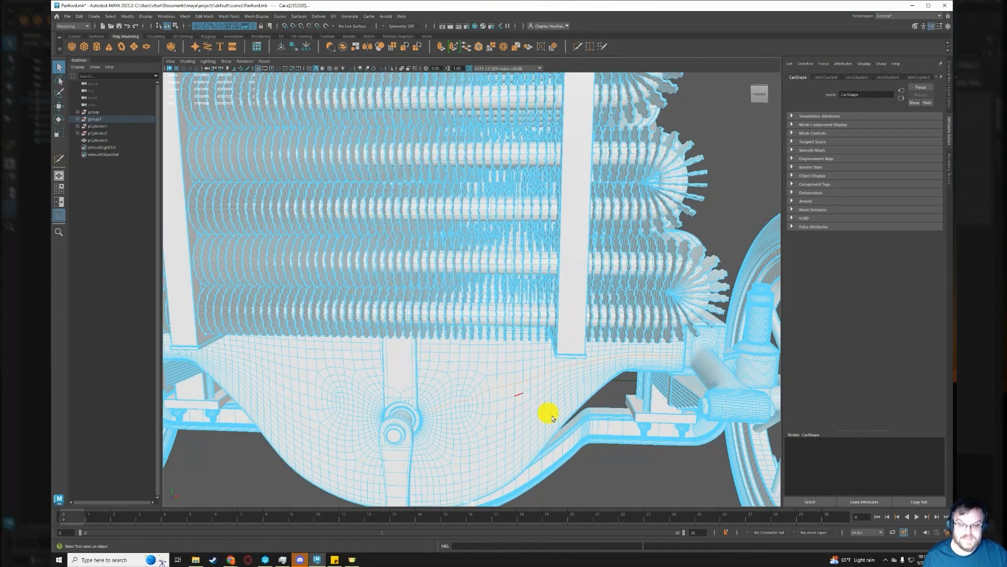
scroll(552, 418, "down", 5)
left_click_drag(555, 375, 525, 344, "alt")
scroll(528, 383, "up", 5)
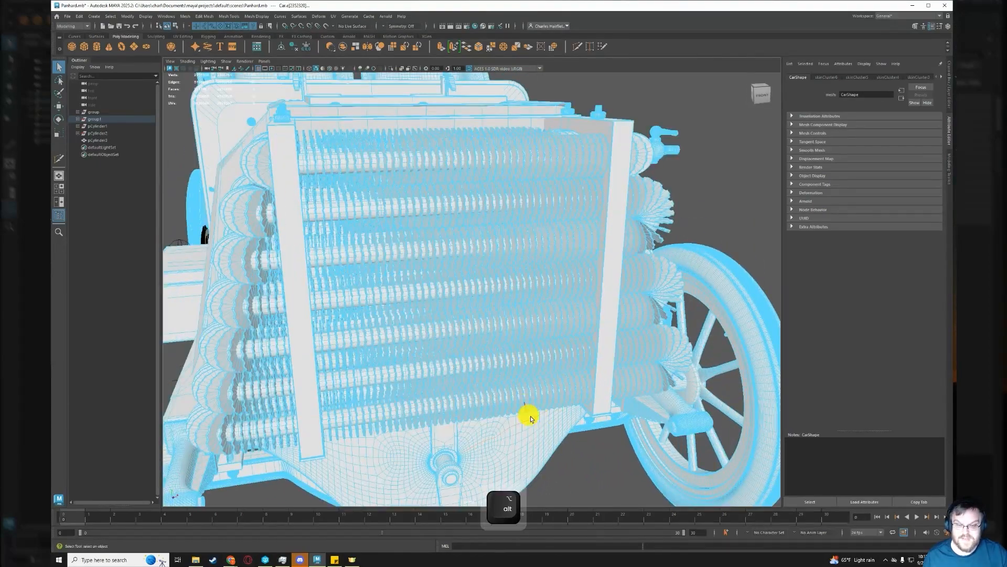
left_click_drag(534, 425, 478, 315, "alt")
right_click_drag(478, 250, 450, 264, "shift")
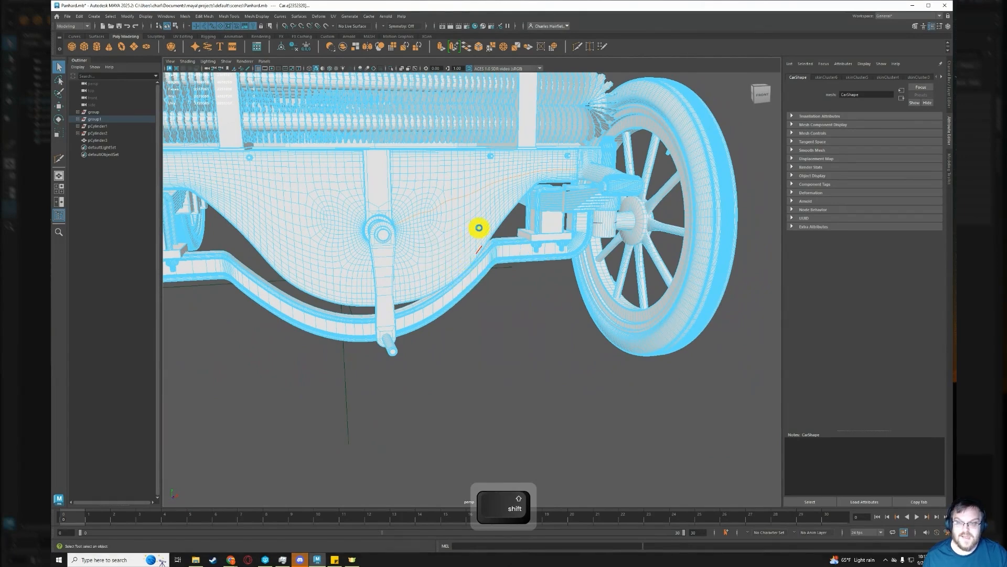
left_click(503, 302)
scroll(457, 204, "up", 4)
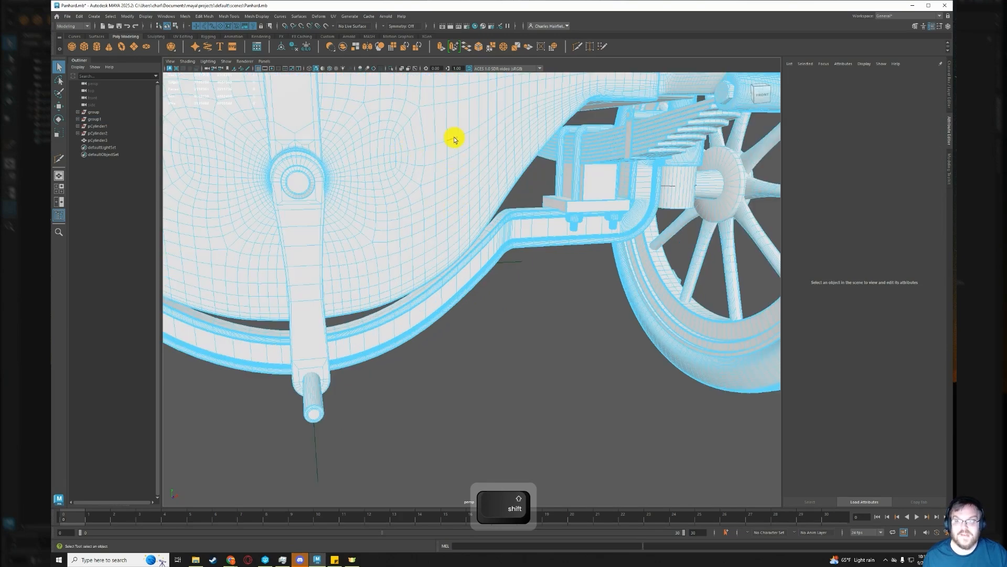
scroll(503, 127, "down", 3)
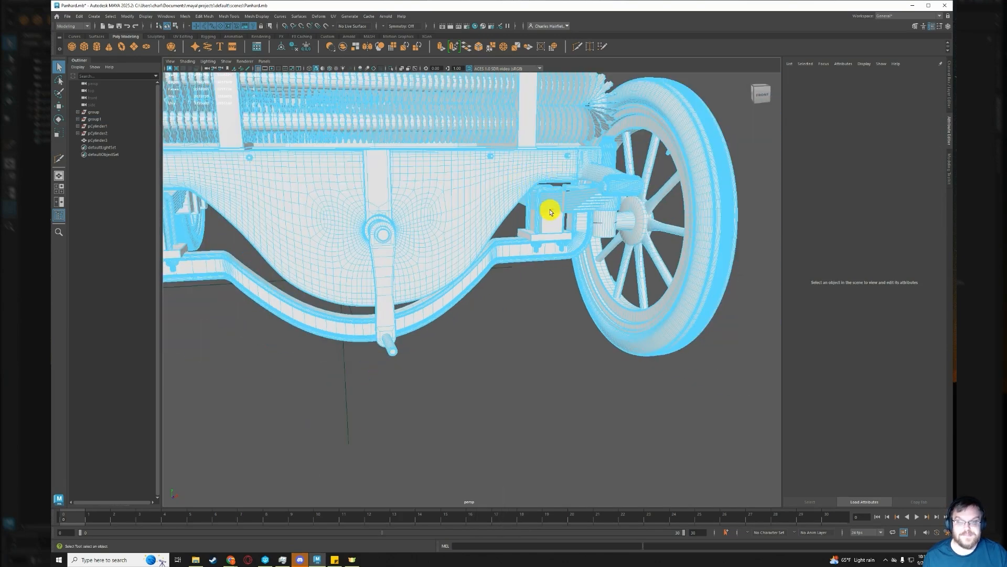
key("ctrl+z")
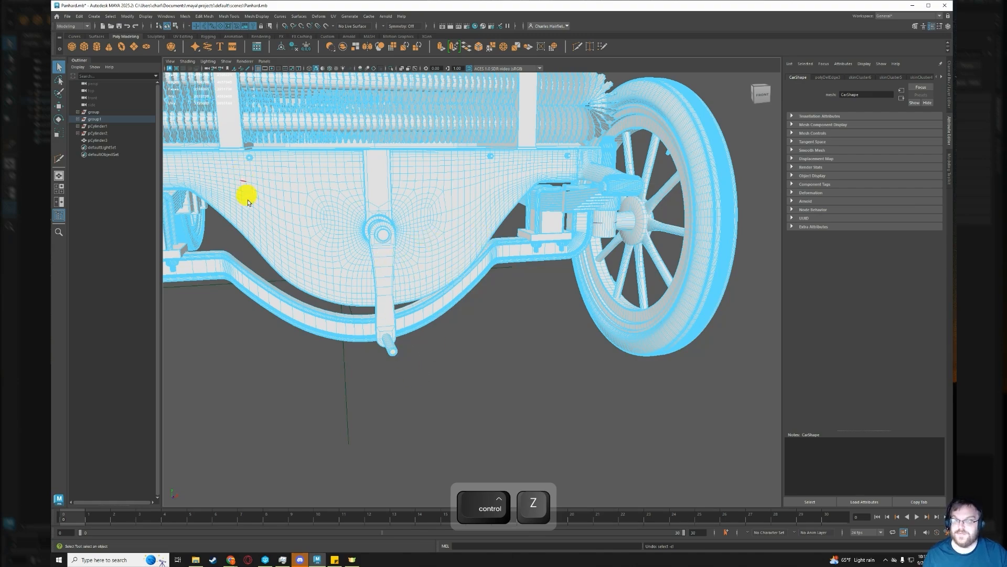
Open the scene CoffeeMugLowPoly.mb without saving the changes made to Panhard.mb.
left_click_drag(258, 216, 423, 254, "alt")
right_click_drag(422, 254, 211, 131, "alt")
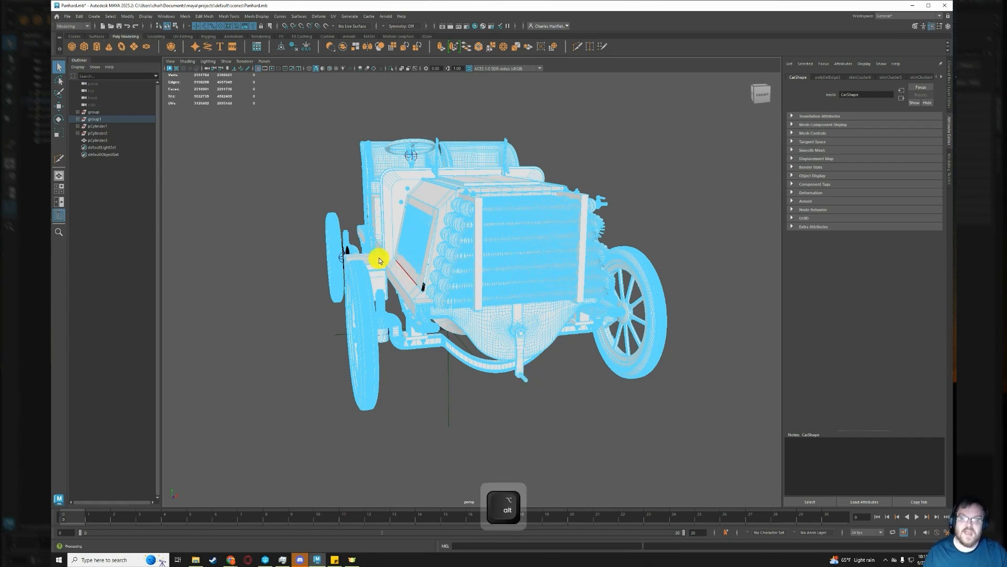
middle_click_drag(377, 256, 389, 258, "alt")
left_click_drag(388, 257, 415, 262, "alt")
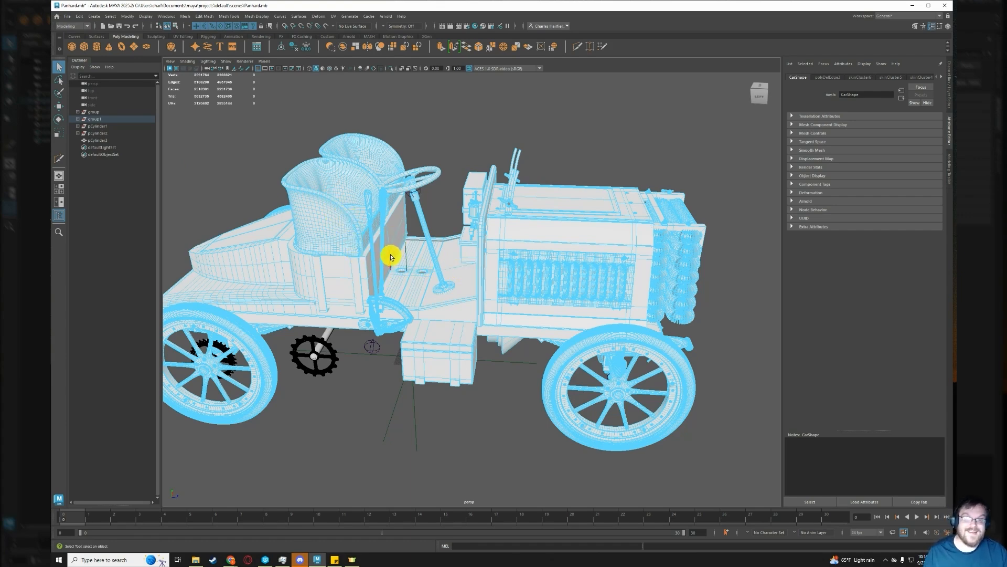
left_click(71, 17)
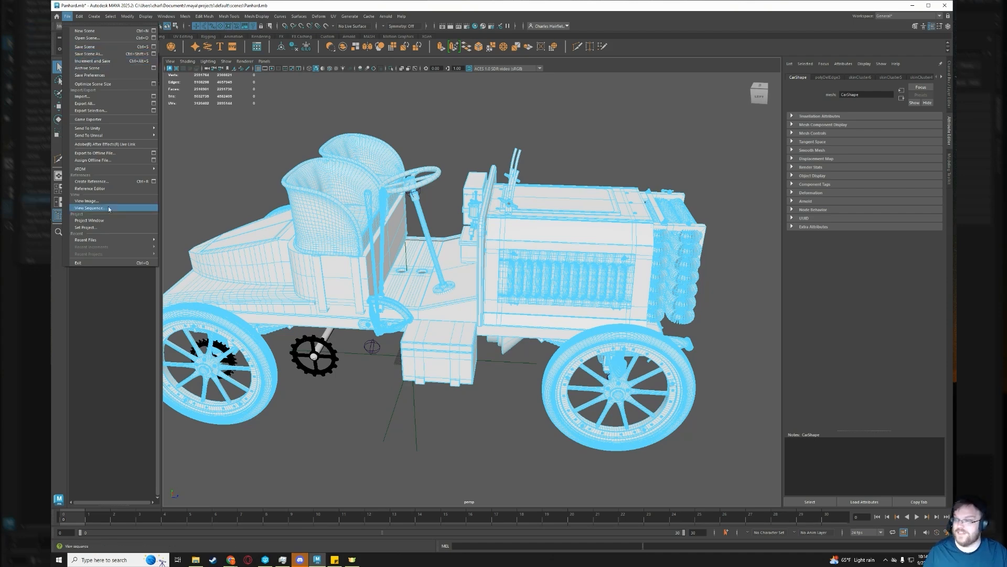
left_click(87, 38)
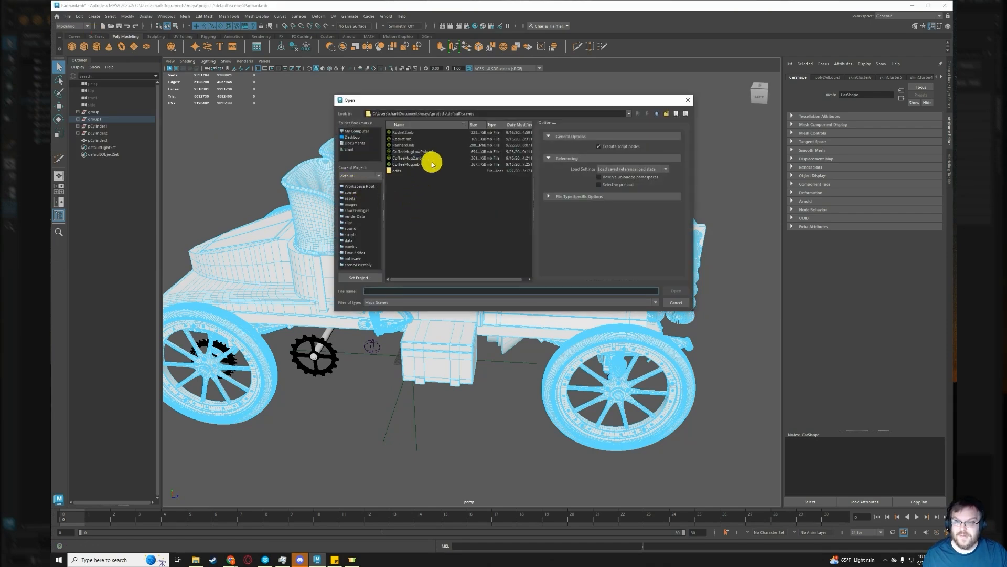
double_click(405, 159)
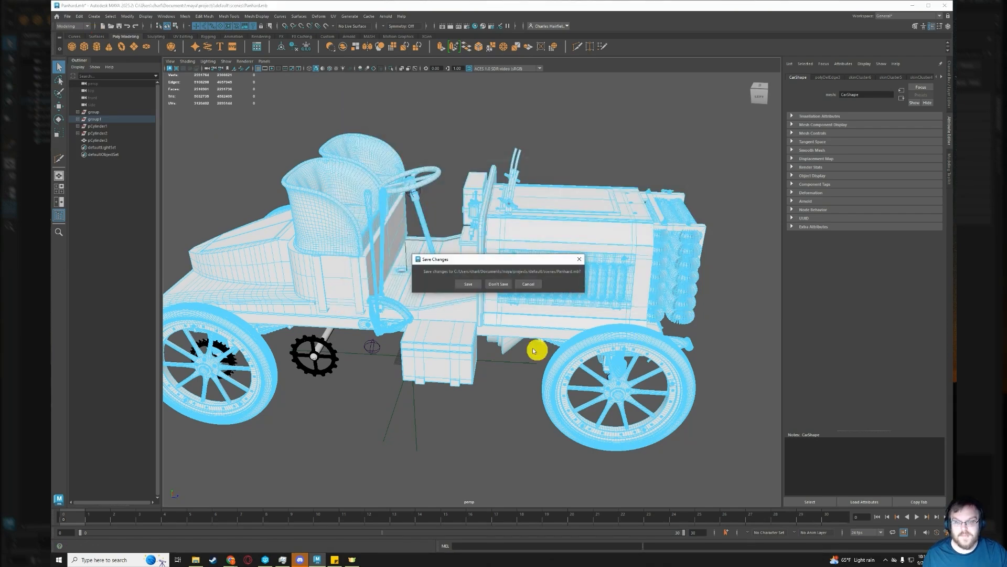
left_click(507, 289)
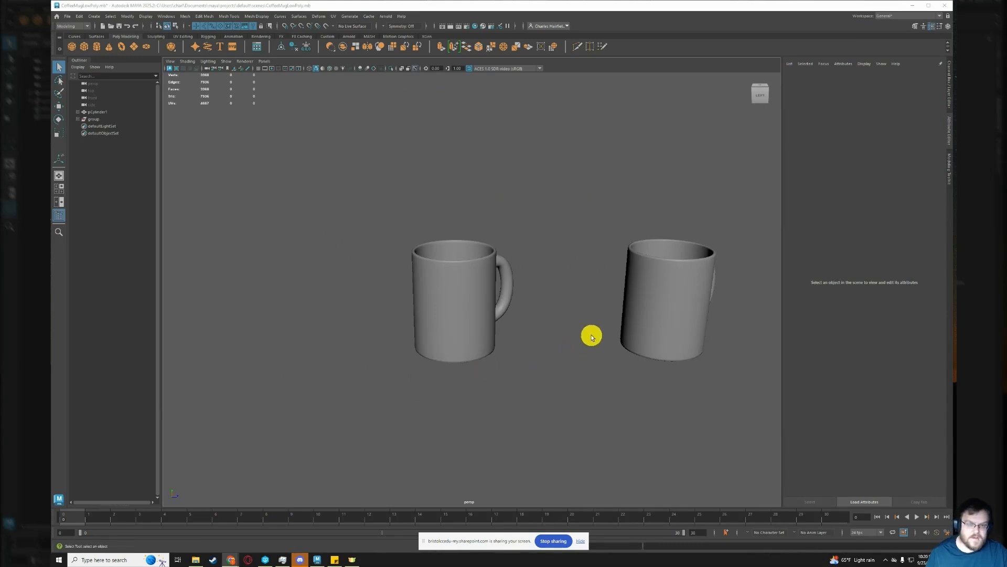
Select the two mugs in turn and compare the wireframe density of their walls.
left_click_drag(599, 297, 529, 310, "alt")
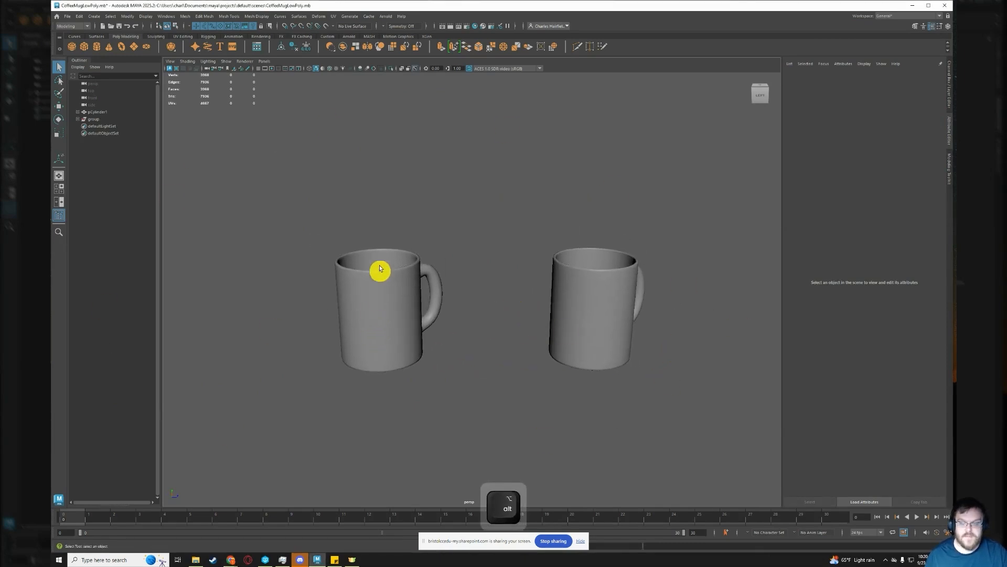
left_click(405, 308)
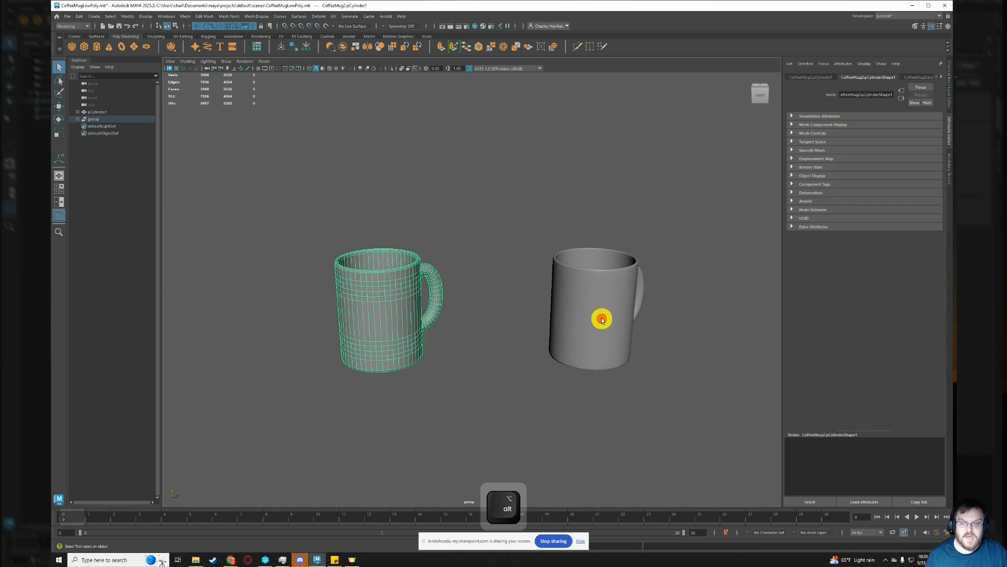
left_click(600, 317)
left_click(403, 307)
left_click(577, 305)
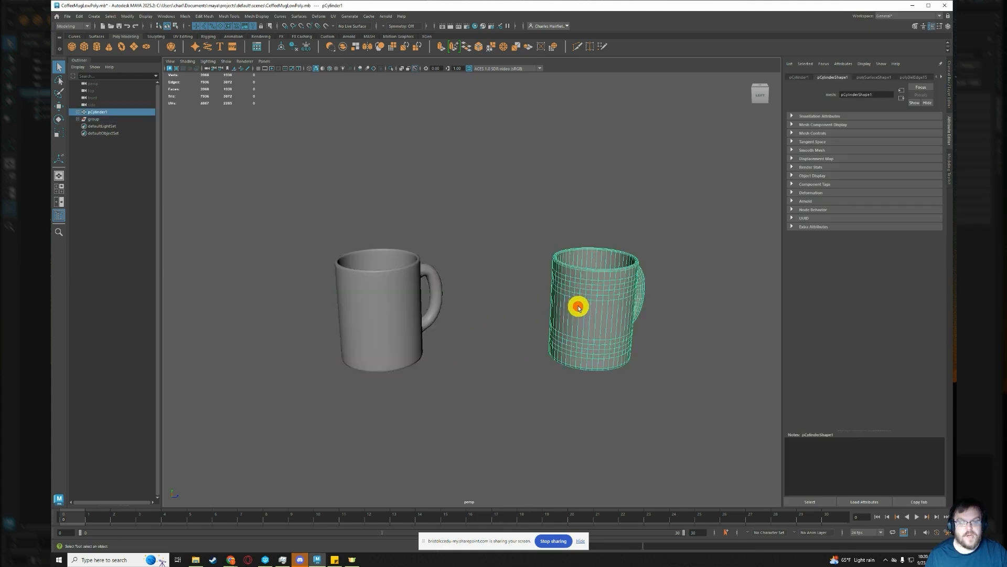
scroll(333, 336, "up", 2)
left_click_drag(337, 335, 556, 321, "alt")
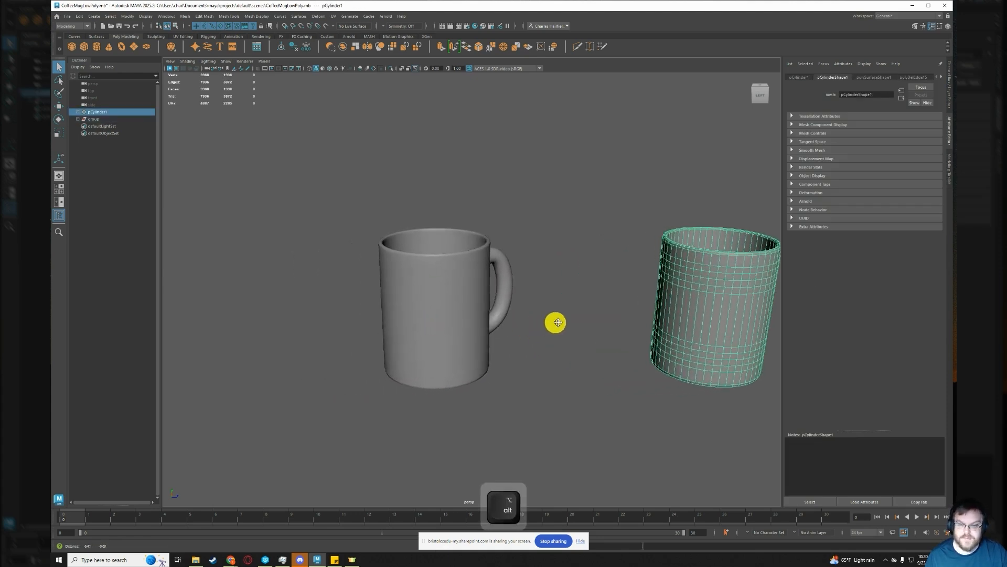
Import the scene CoffeeMug2.mb into the current scene as a third mug.
left_click(68, 16)
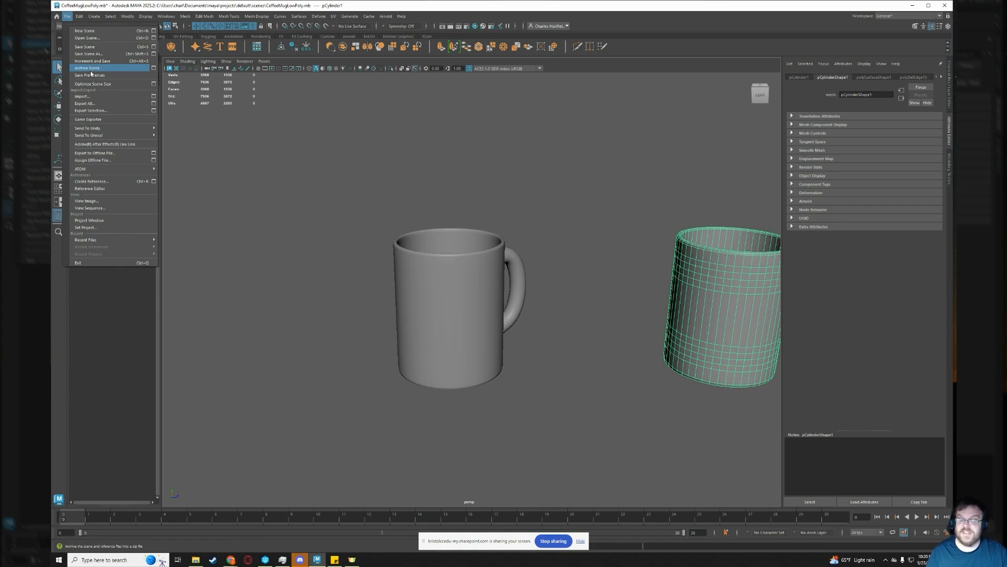
left_click(82, 96)
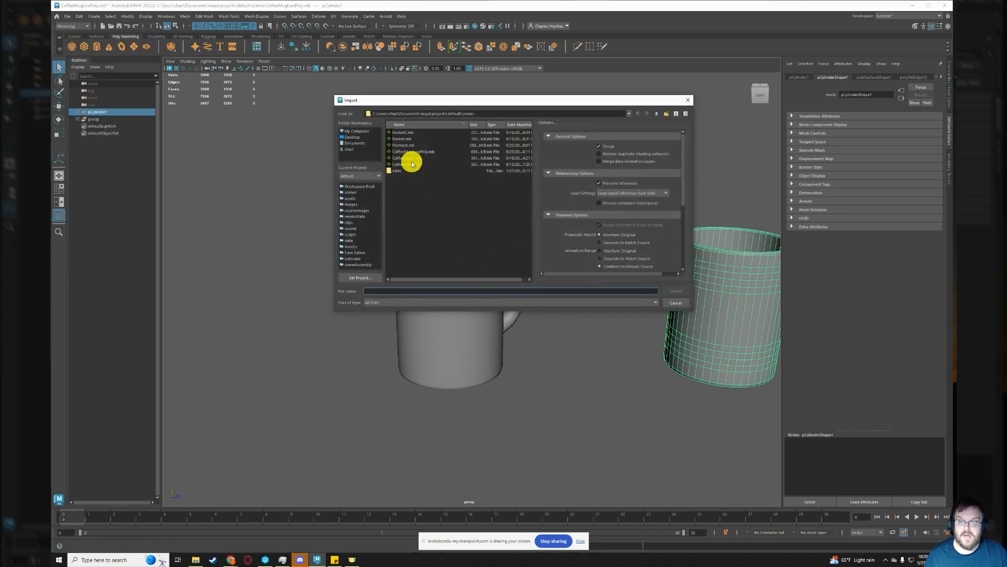
double_click(411, 158)
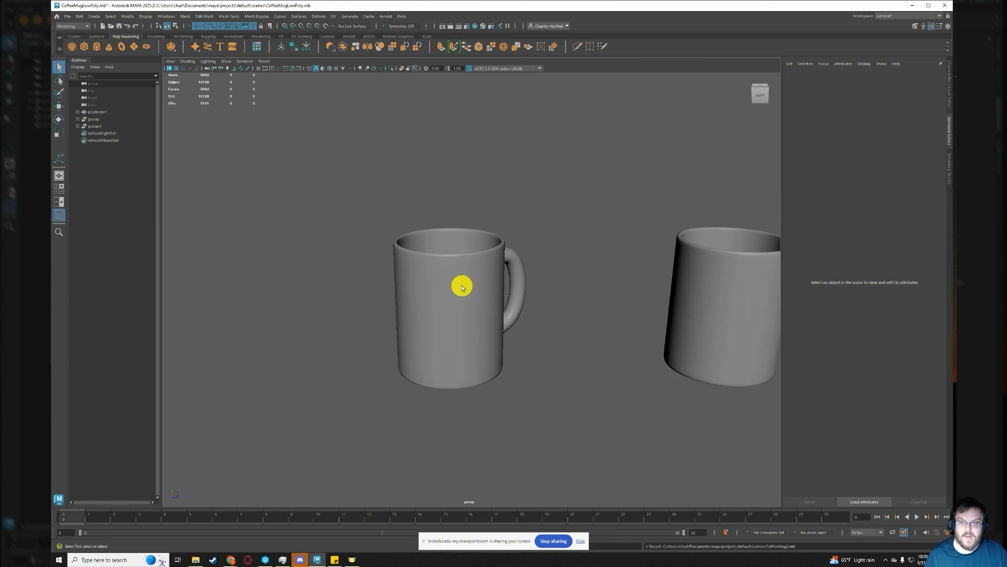
Move the imported mug group group1 about 40 units along negative Z, clear of the other two mugs.
scroll(462, 286, "down", 4)
left_click(99, 111)
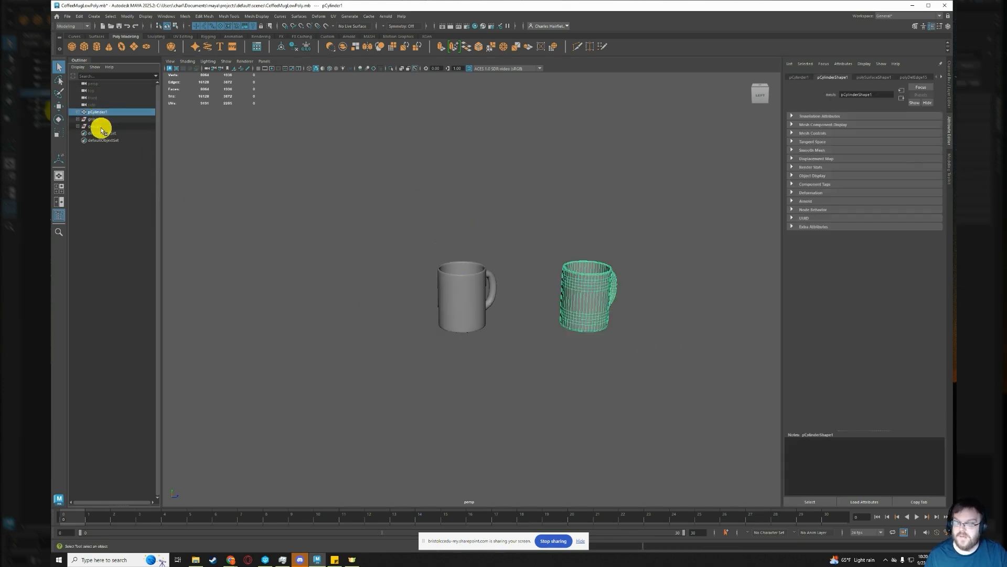
left_click(102, 126)
key("w")
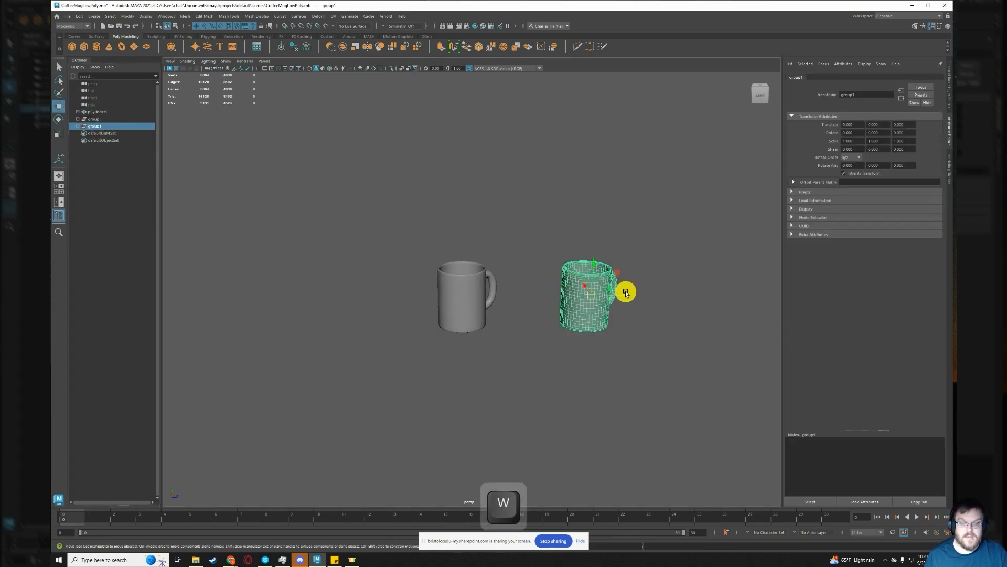
left_click_drag(626, 293, 376, 337)
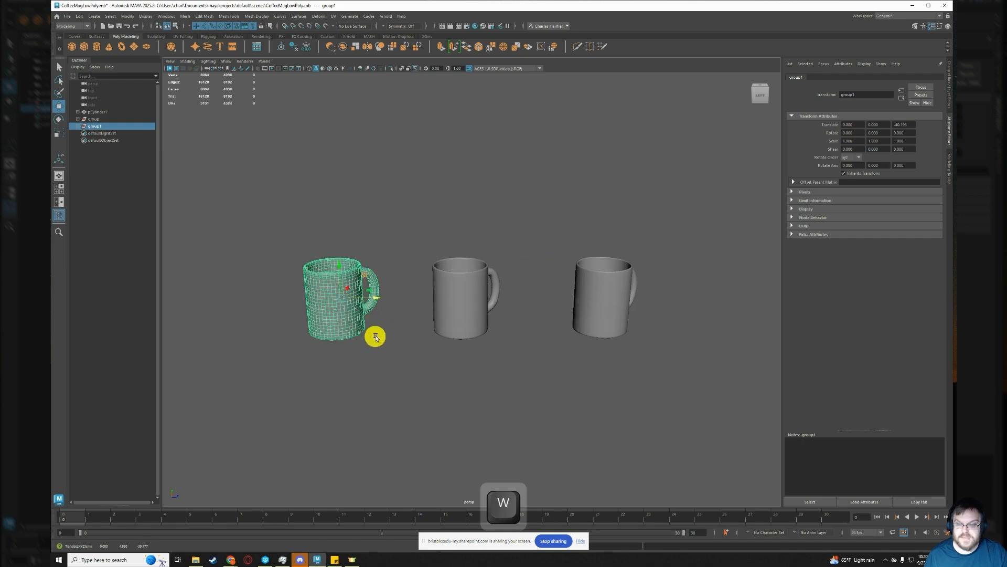
left_click_drag(221, 357, 445, 365, "alt")
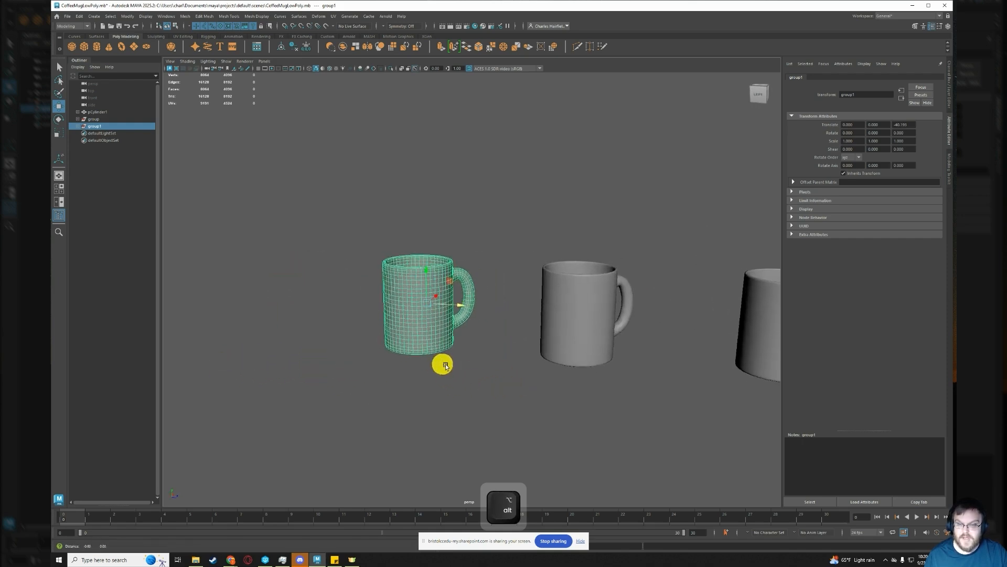
middle_click_drag(445, 366, 486, 385, "alt")
scroll(484, 372, "up", 6, "alt")
left_click_drag(477, 389, 480, 393, "alt")
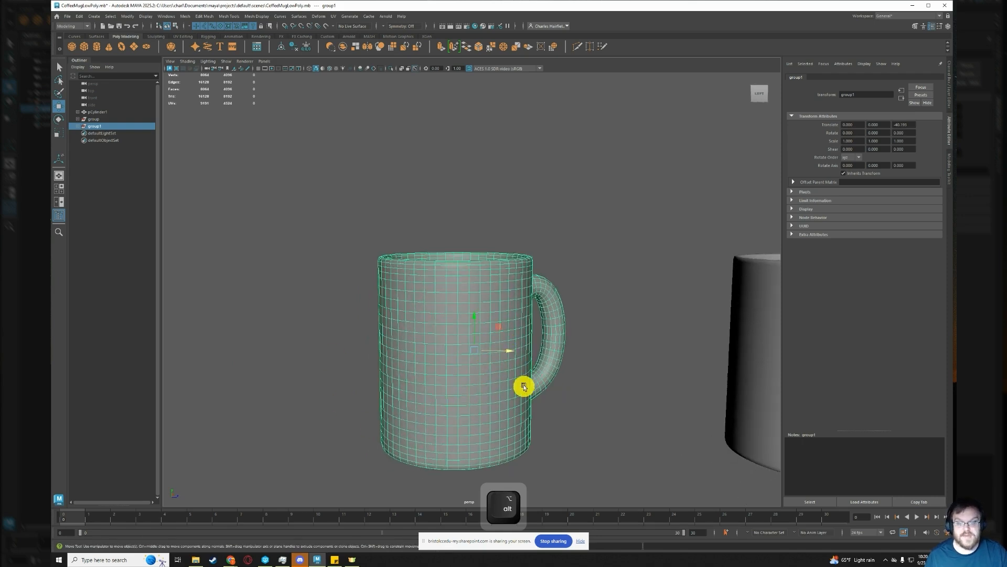
Select the imported mug's mesh and open the Reduce options for it.
left_click(577, 429)
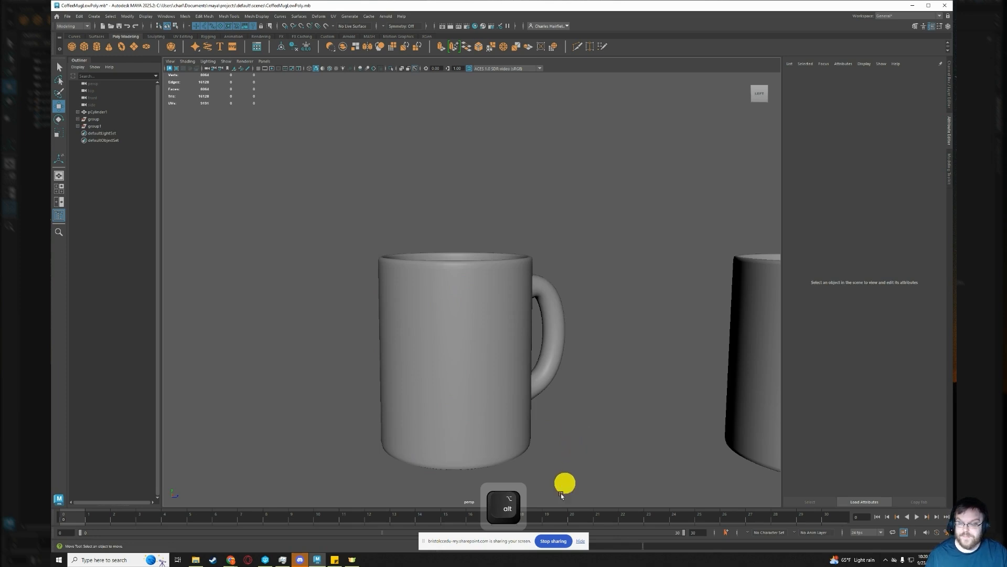
left_click(580, 541)
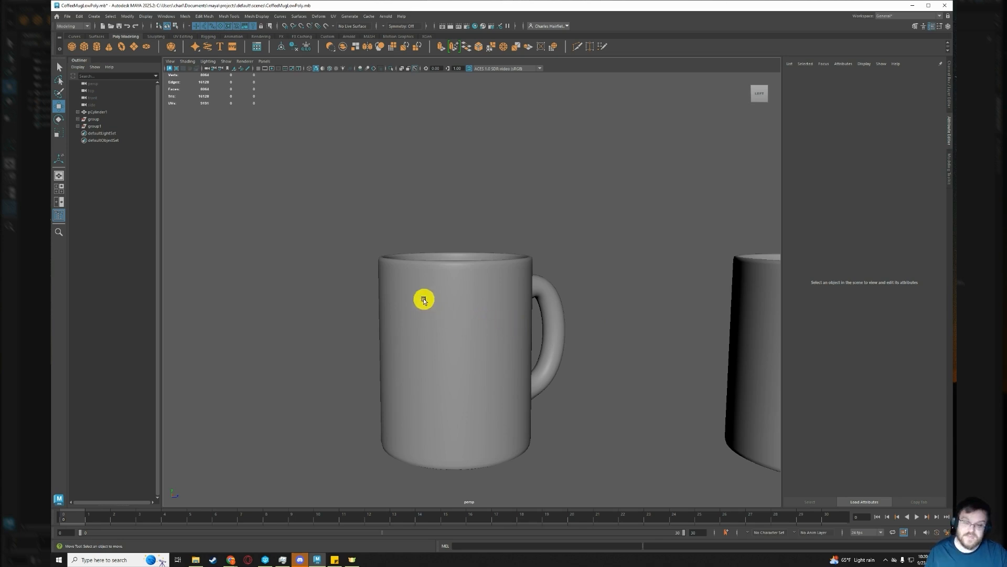
left_click(442, 309)
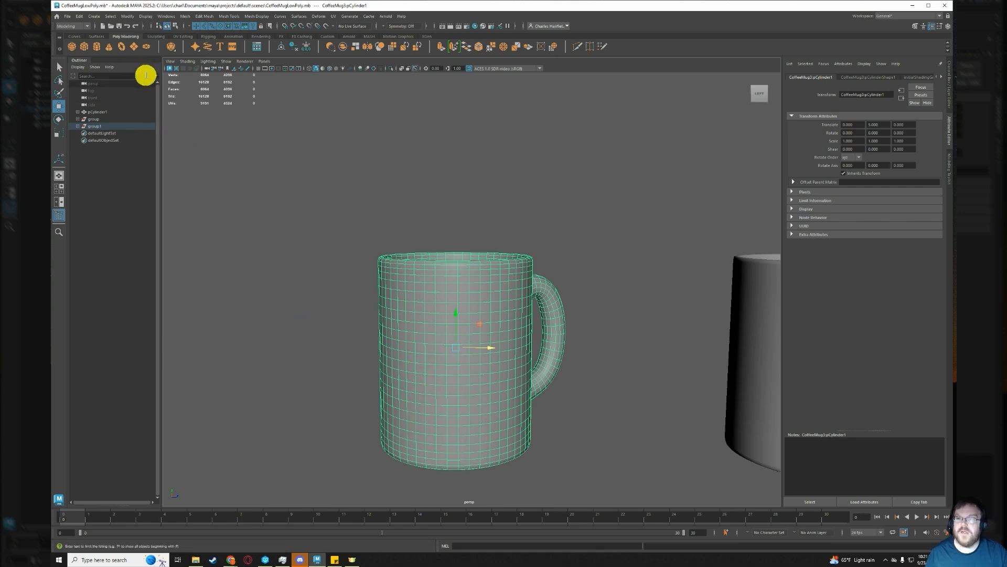
left_click(187, 15)
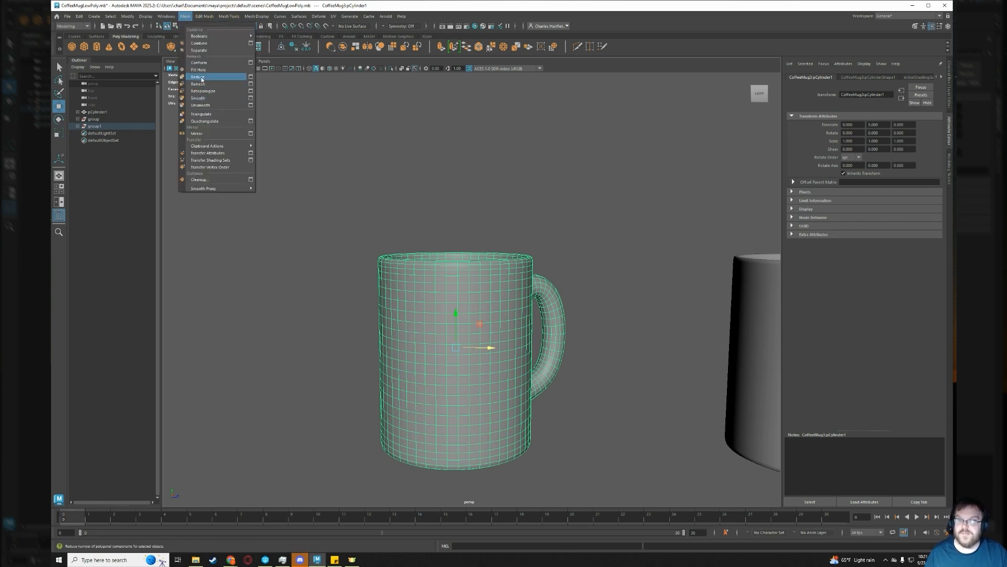
left_click(252, 77)
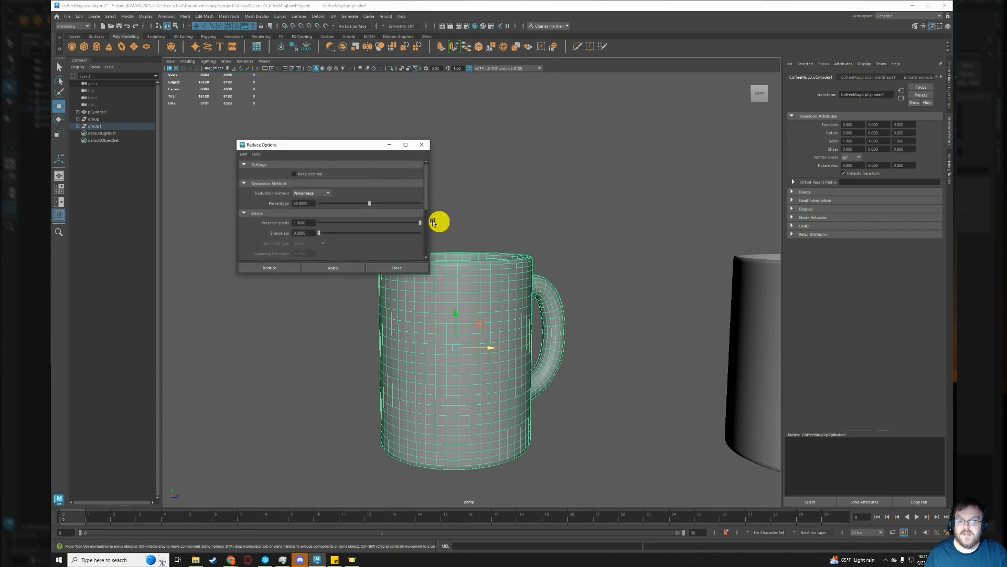
left_click_drag(301, 143, 263, 170)
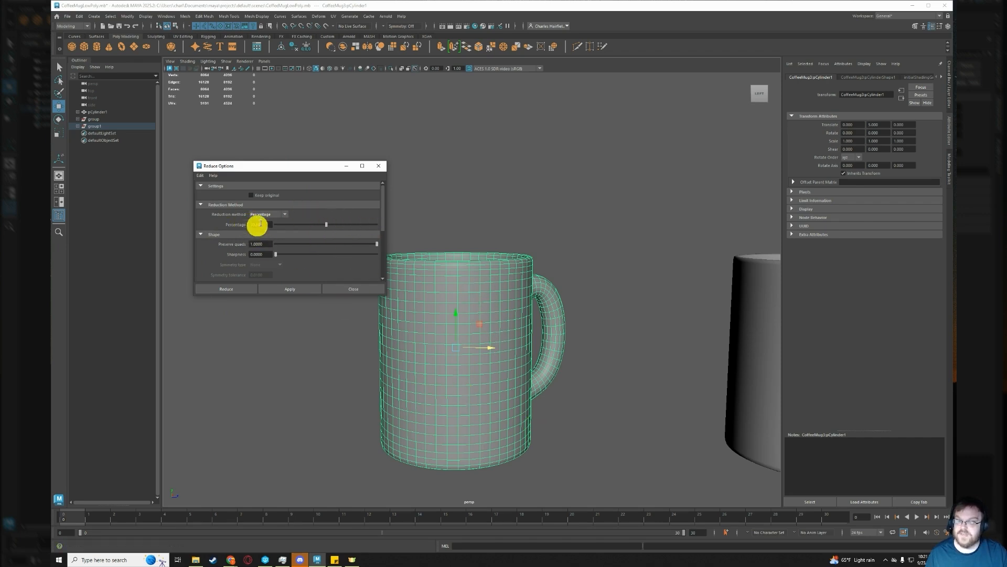
Reduce the imported mug's mesh by 50 percent, keeping the Percentage reduction method and Preserve quads at 1.
left_click(280, 215)
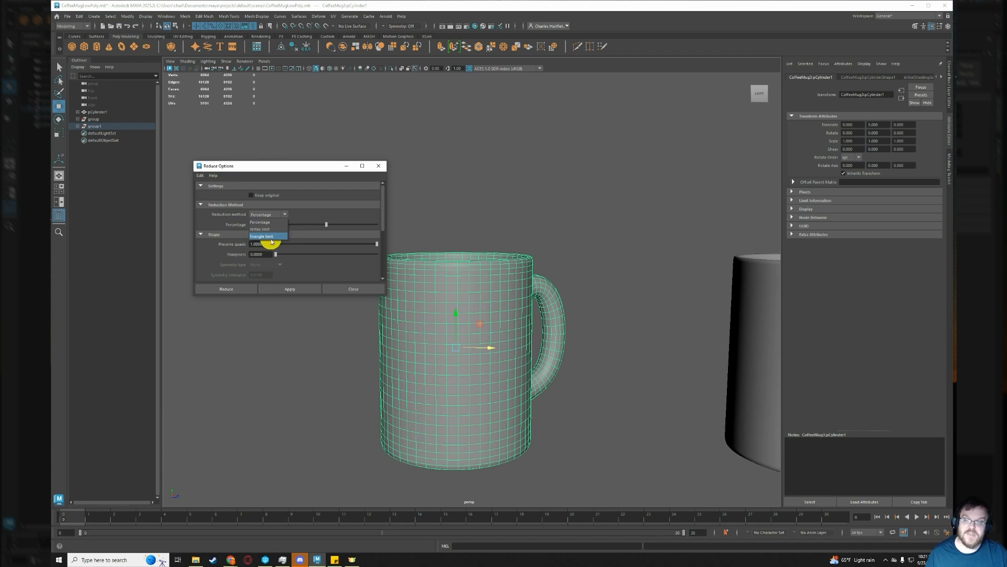
left_click(321, 212)
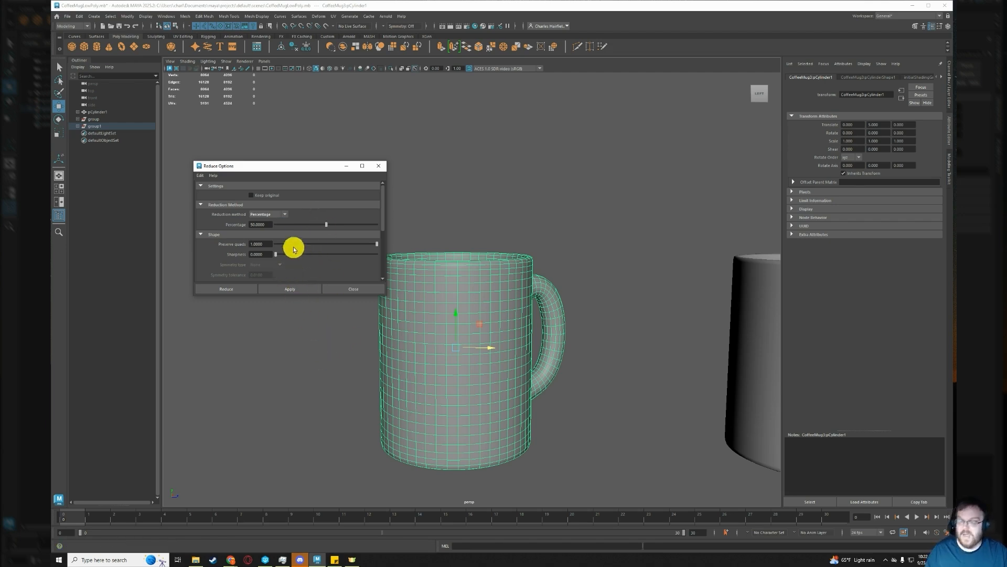
scroll(292, 247, "down", 1)
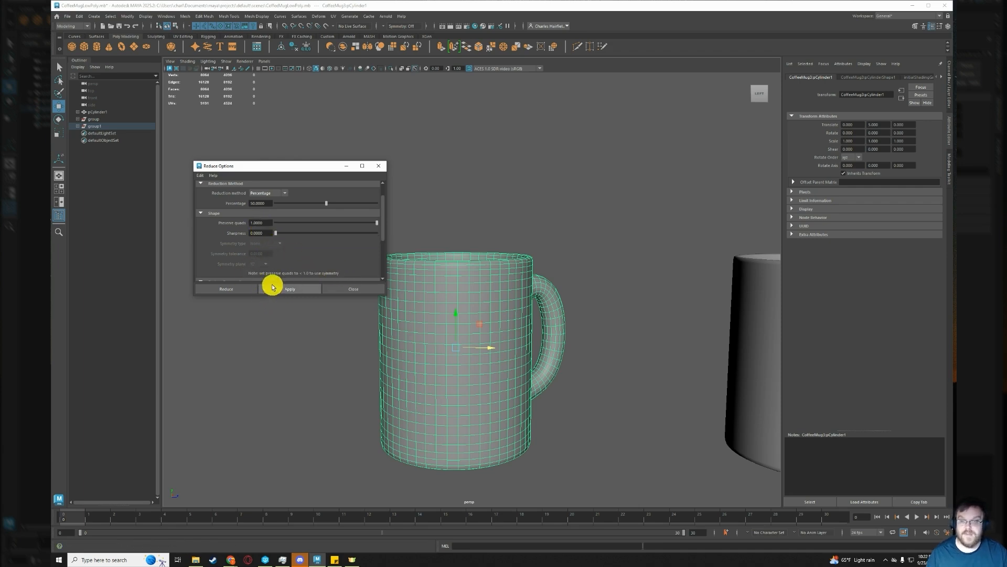
left_click(232, 290)
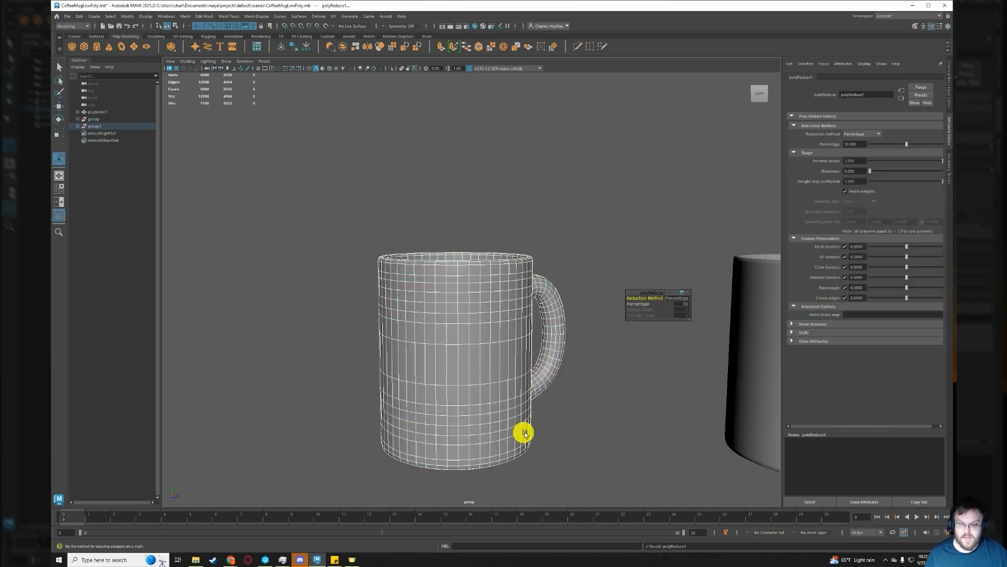
left_click_drag(575, 430, 567, 476, "alt")
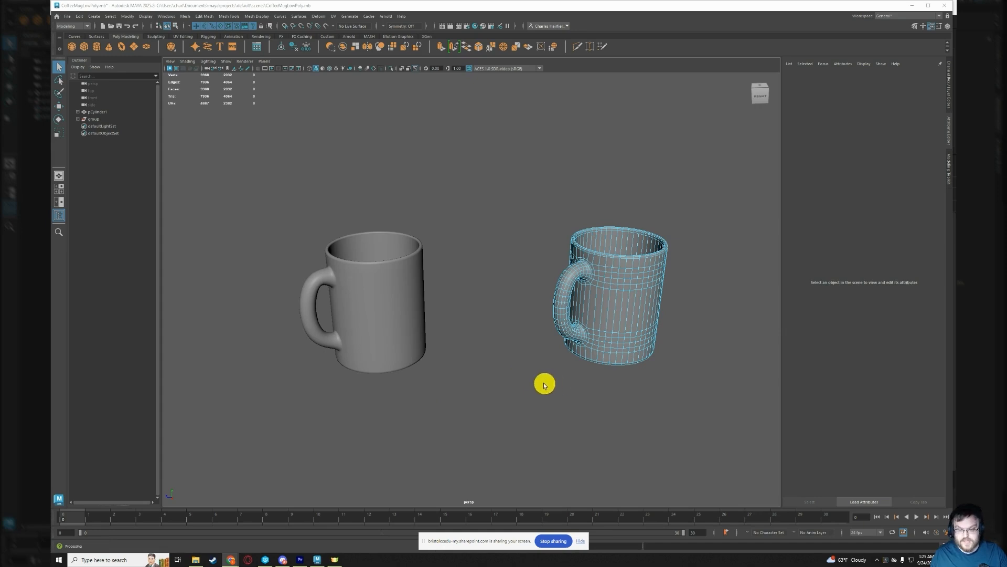
Open the Cleanup options for checking the mug whose wireframe is shown.
mouse_move(544, 386)
left_mouse_down("alt")
mouse_move(558, 391)
mouse_move(472, 396)
mouse_move(371, 364)
mouse_move(539, 372)
left_mouse_up("alt")
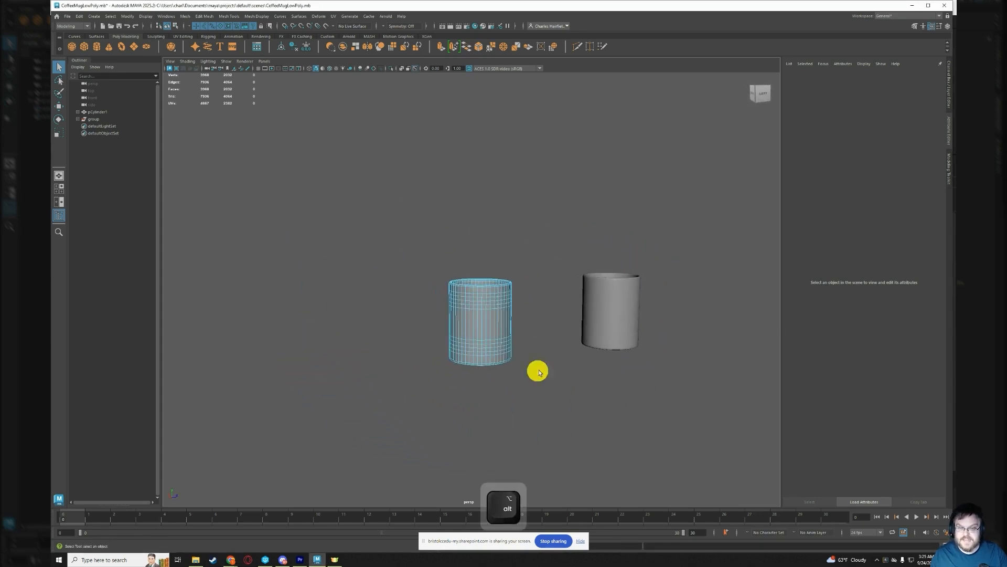
left_click_drag(506, 326, 556, 350, "alt")
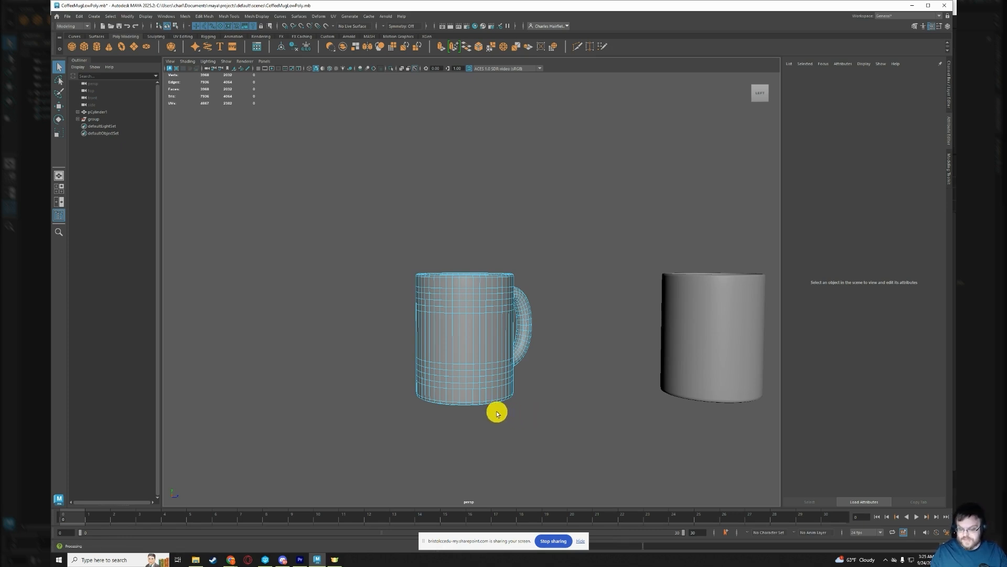
scroll(486, 389, "up", 3)
scroll(486, 389, "up", 2)
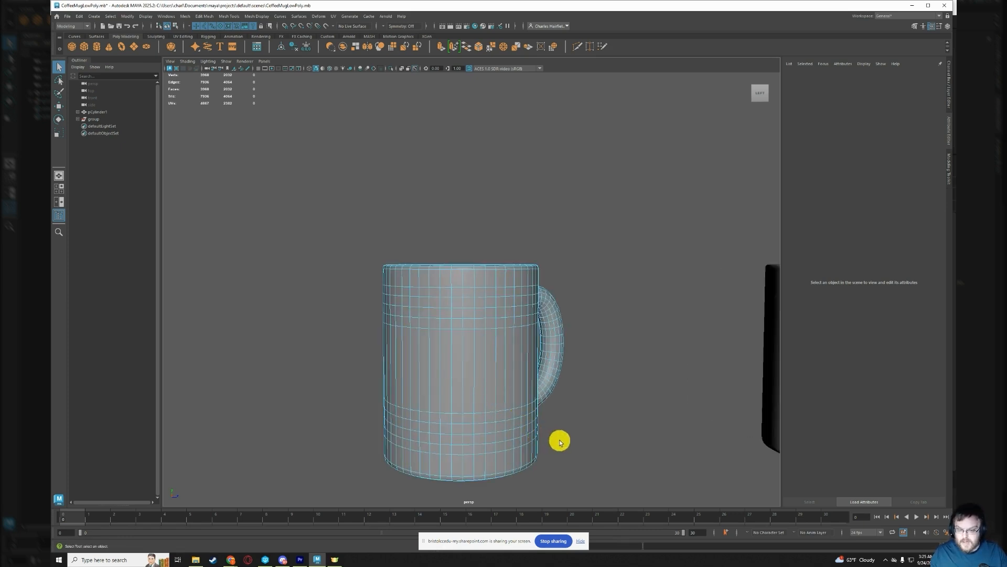
middle_click_drag(559, 443, 549, 388, "alt")
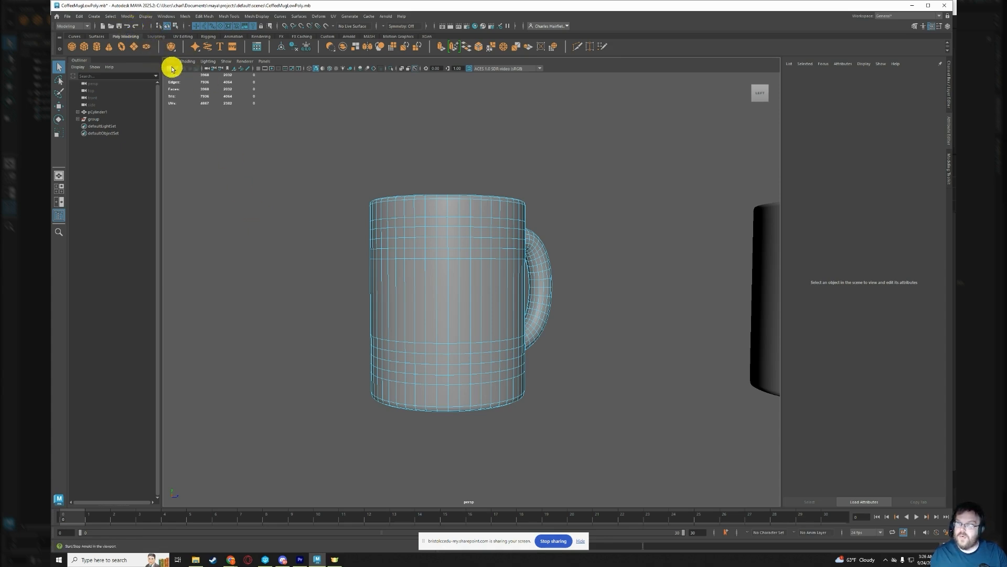
left_click(186, 16)
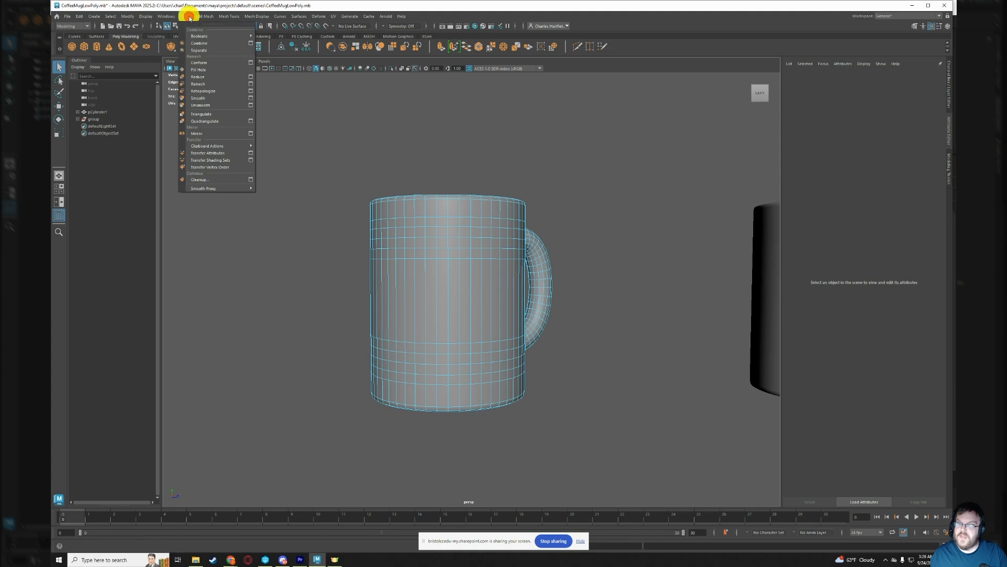
left_click(251, 179)
left_click_drag(326, 152, 266, 149)
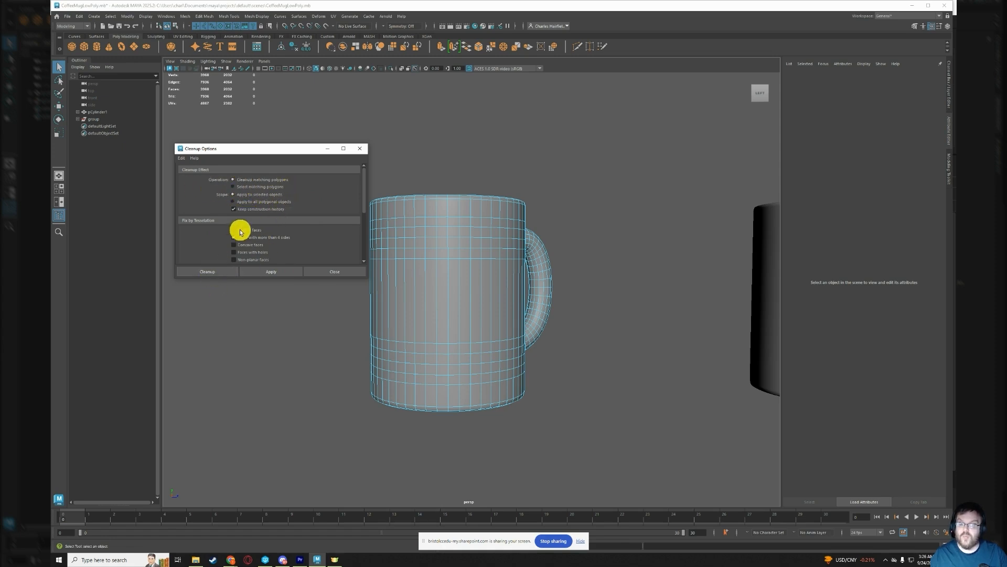
Set Cleanup to select matching polygons on selected objects, with only faces with more than 4 sides enabled.
scroll(232, 204, "down", 5)
scroll(254, 254, "up", 5)
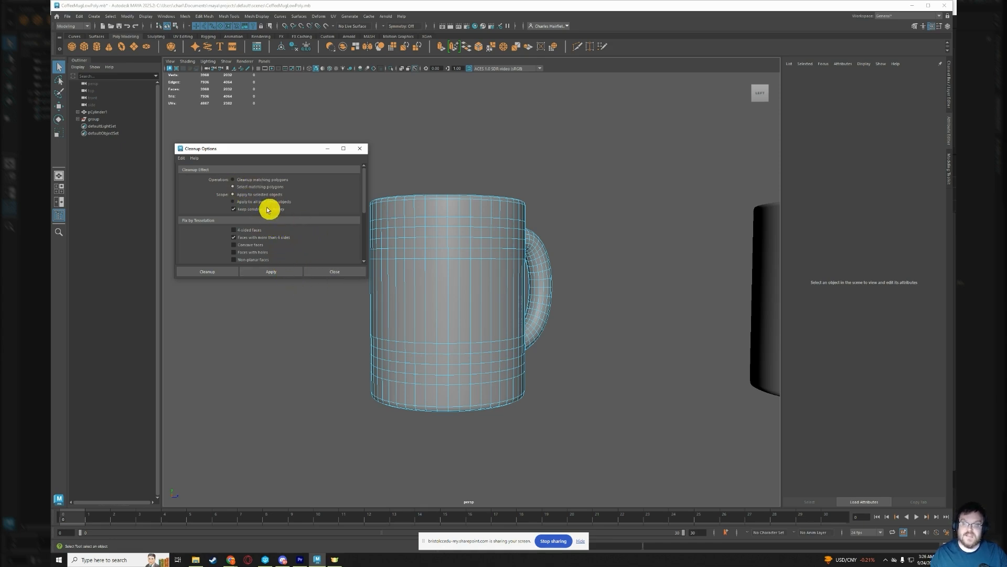
scroll(270, 207, "down", 2)
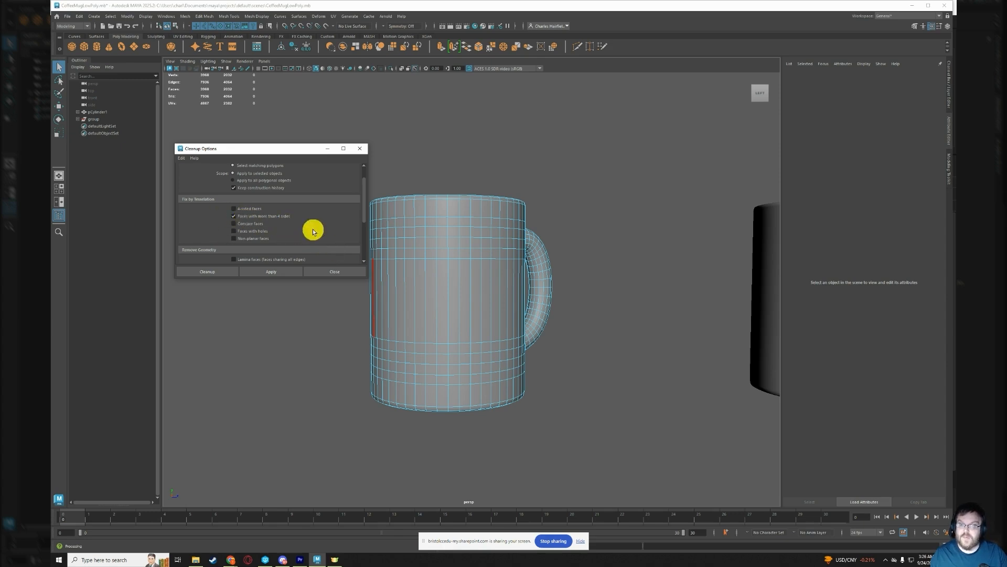
left_click(235, 217)
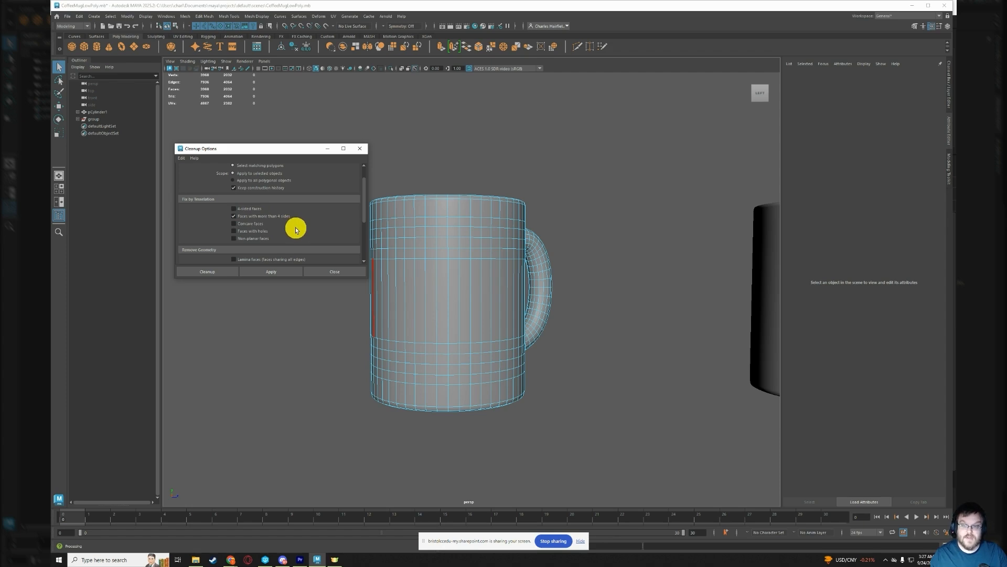
scroll(296, 228, "down", 1)
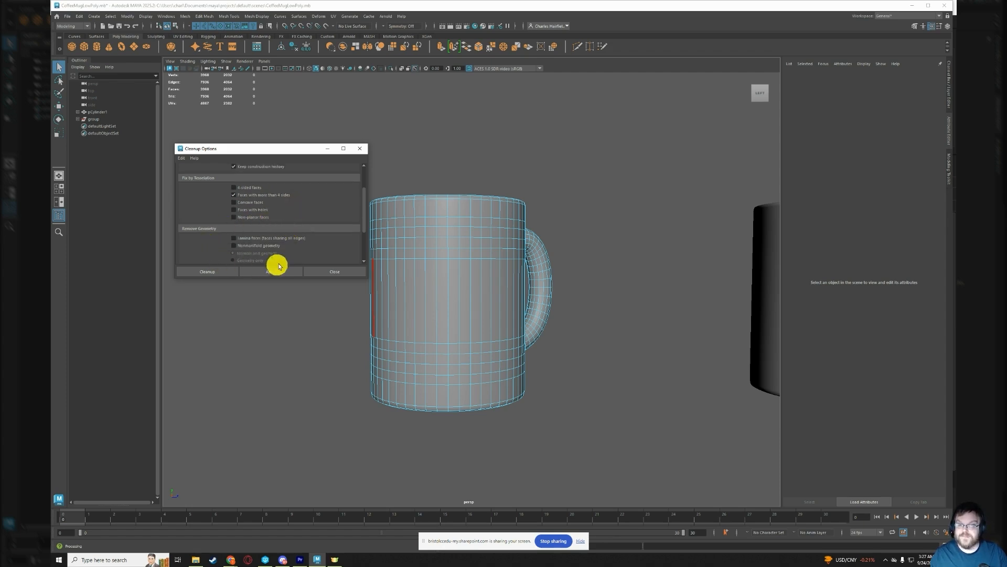
scroll(274, 257, "down", 1)
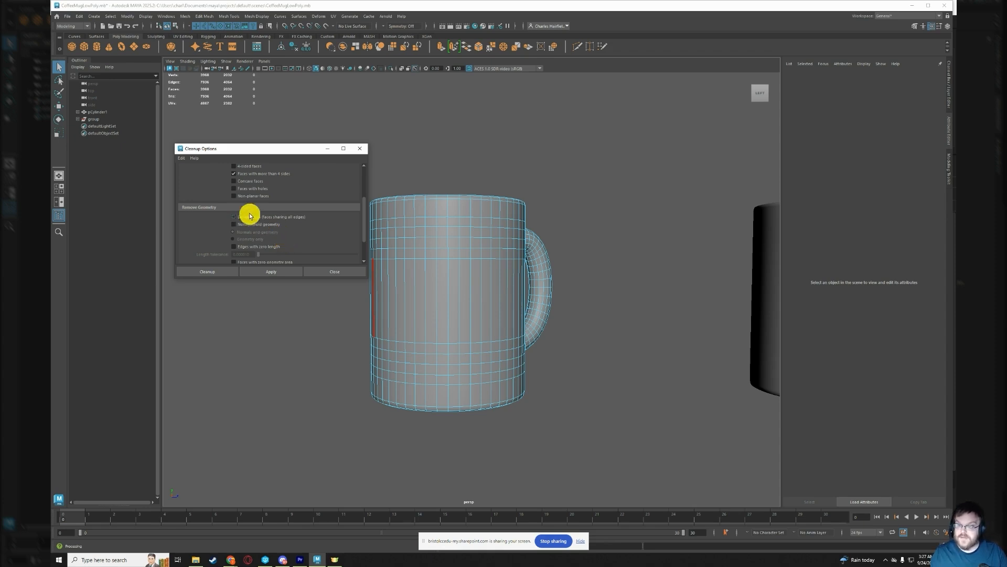
scroll(259, 176, "up", 3)
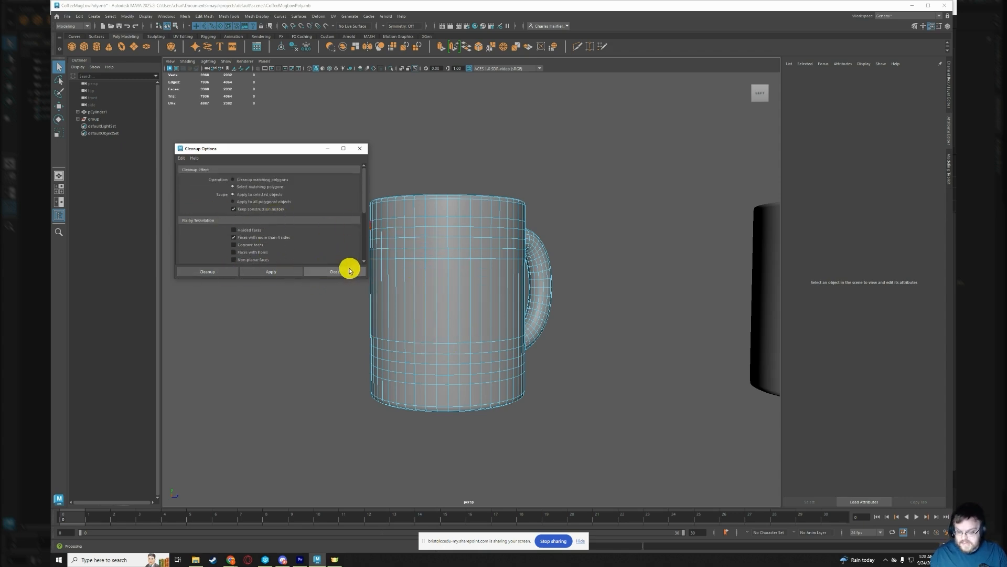
Delete the horizontal edge loop around the mug body just below the lower handle joint, and switch to face selection.
left_click_drag(296, 149, 221, 133)
left_click_drag(531, 362, 530, 383, "alt")
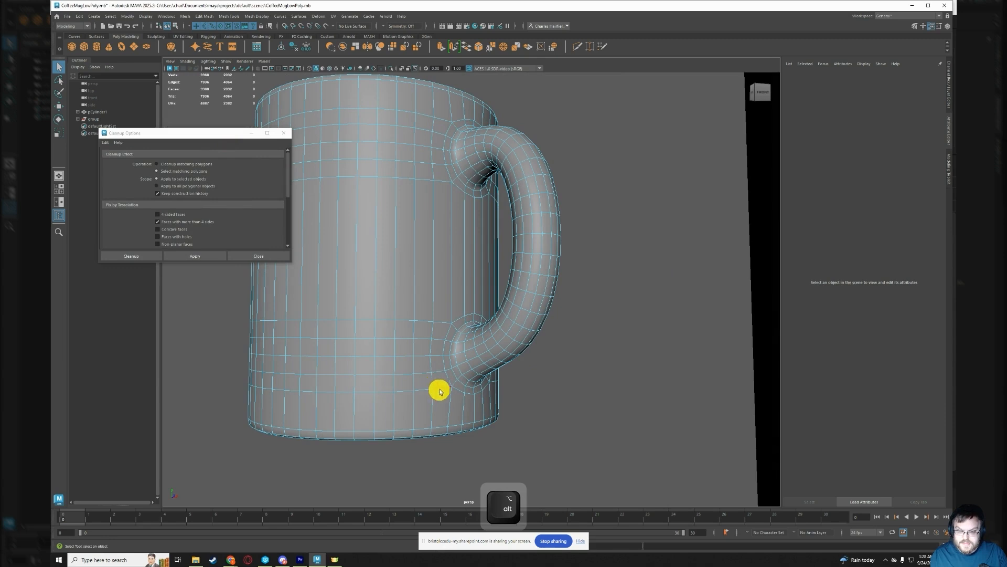
right_click_drag(441, 391, 441, 338)
double_click(442, 390)
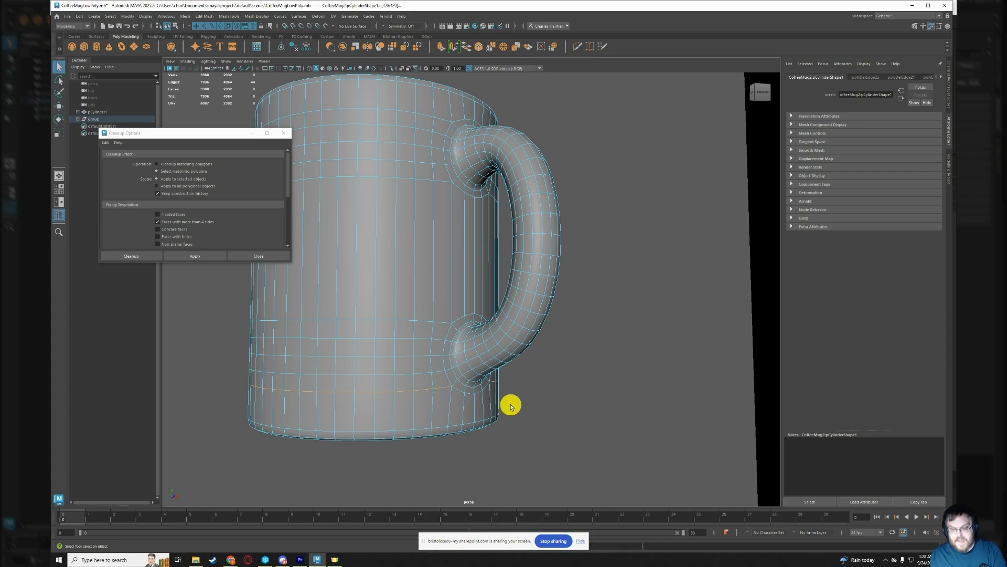
right_click_drag(420, 310, 404, 321, "shift")
right_click_drag(444, 350, 450, 371)
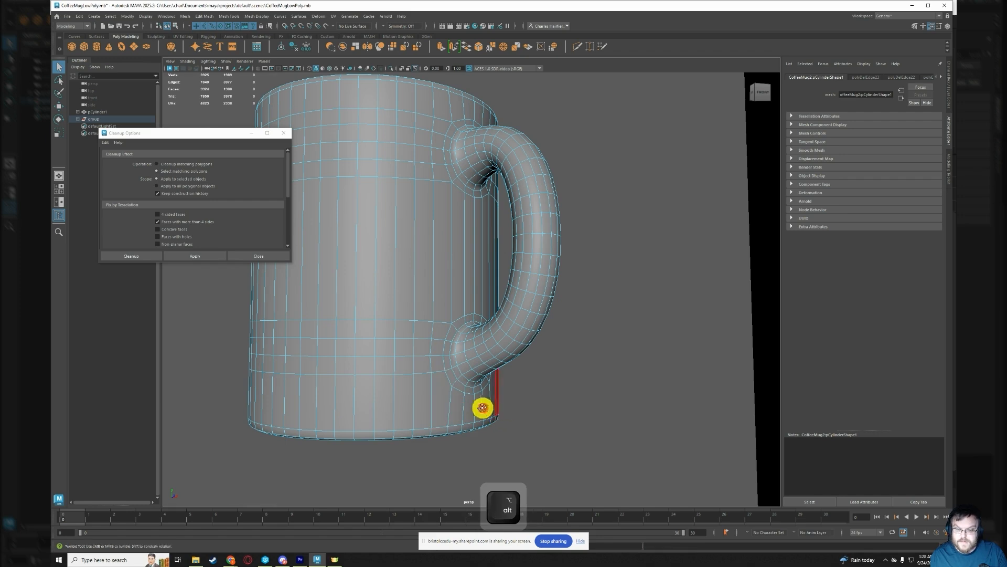
Run Cleanup on the mug to select the faces with more than 4 sides.
left_click_drag(479, 409, 420, 404, "alt")
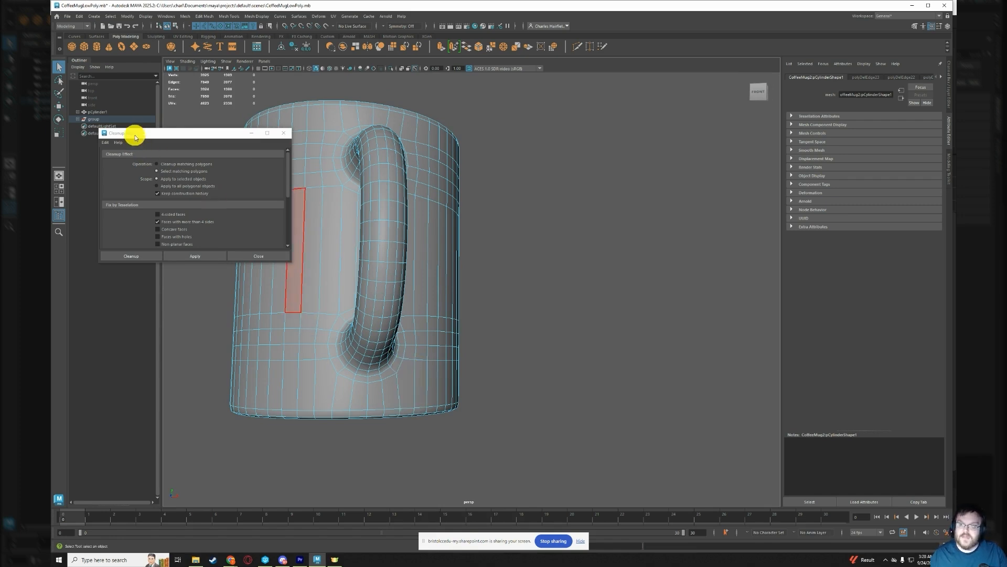
left_click_drag(135, 137, 157, 122)
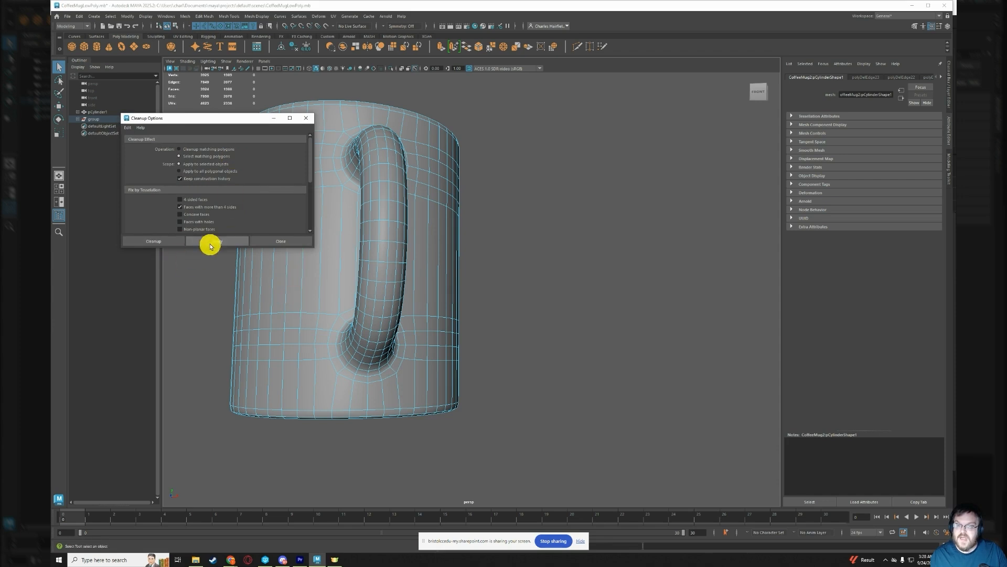
left_click(169, 241)
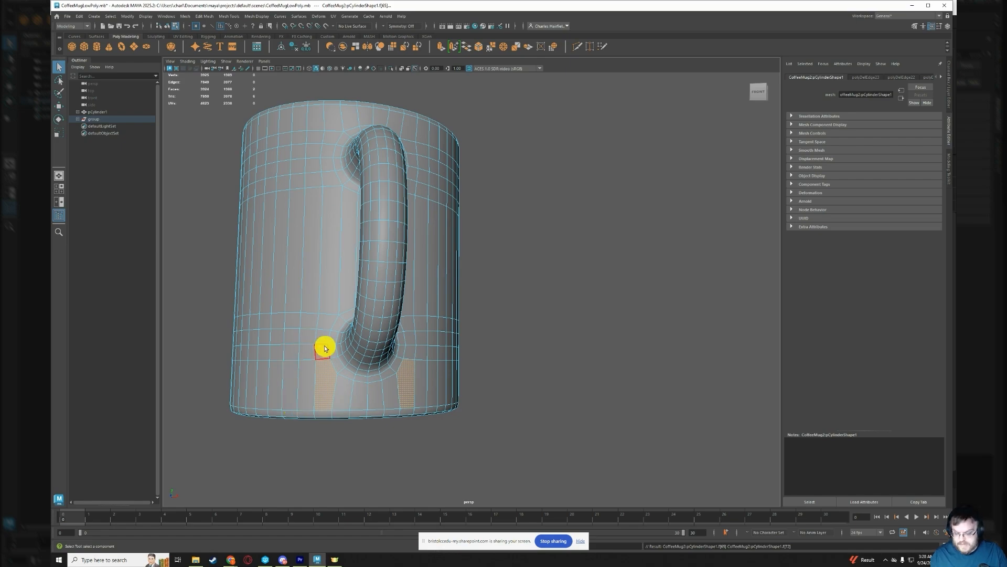
Run Cleanup with Cleanup matching polygons to fix the faces with more than 4 sides near the lower handle joint, then clear the selection.
mouse_move(325, 348)
left_mouse_down("alt")
mouse_move(369, 344)
mouse_move(427, 407)
mouse_move(518, 362)
mouse_move(515, 389)
mouse_move(468, 407)
mouse_move(389, 349)
mouse_move(321, 341)
left_mouse_up("alt")
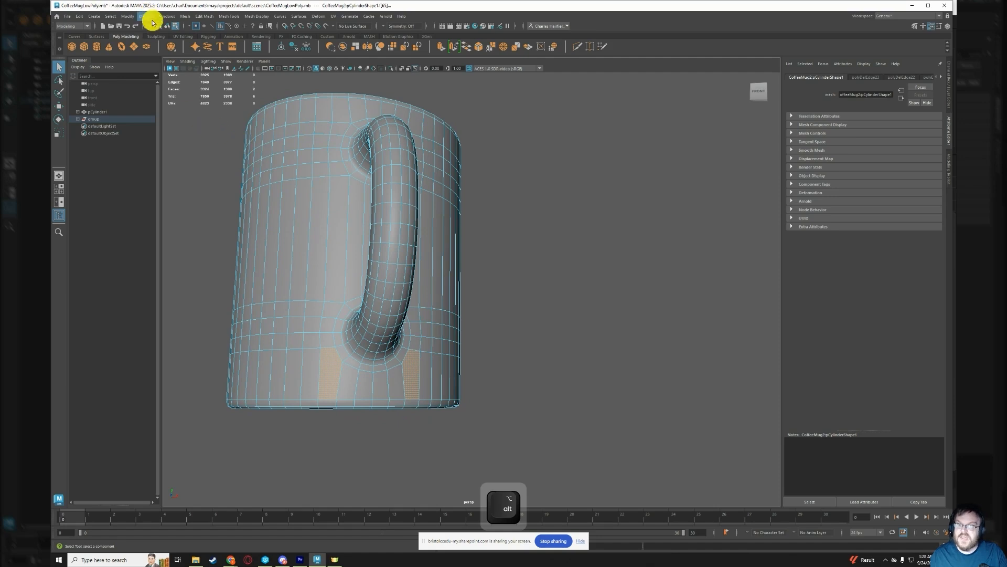
left_click(185, 16)
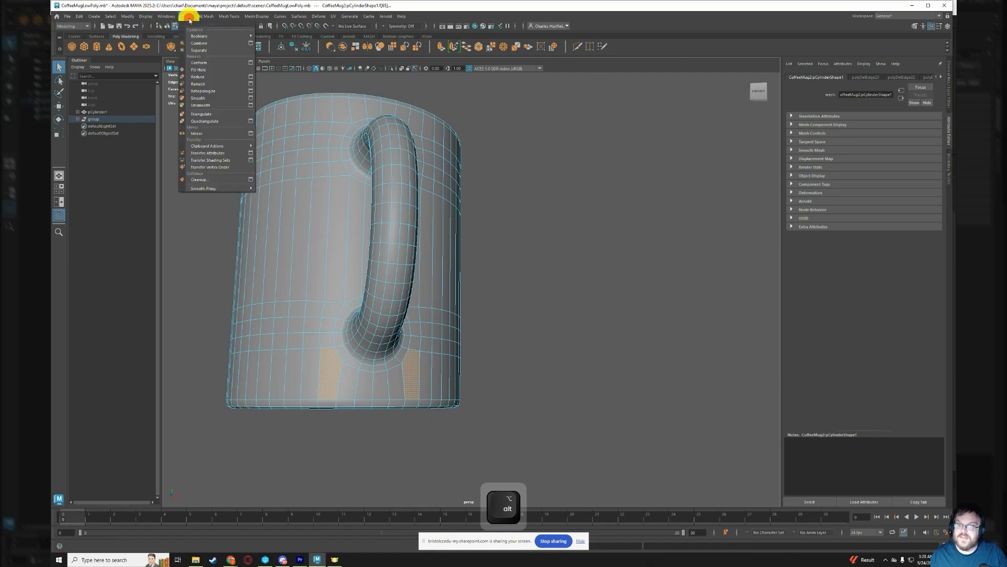
left_click(252, 179)
mouse_move(234, 120)
left_mouse_down()
mouse_move(333, 135)
mouse_move(237, 122)
left_mouse_up()
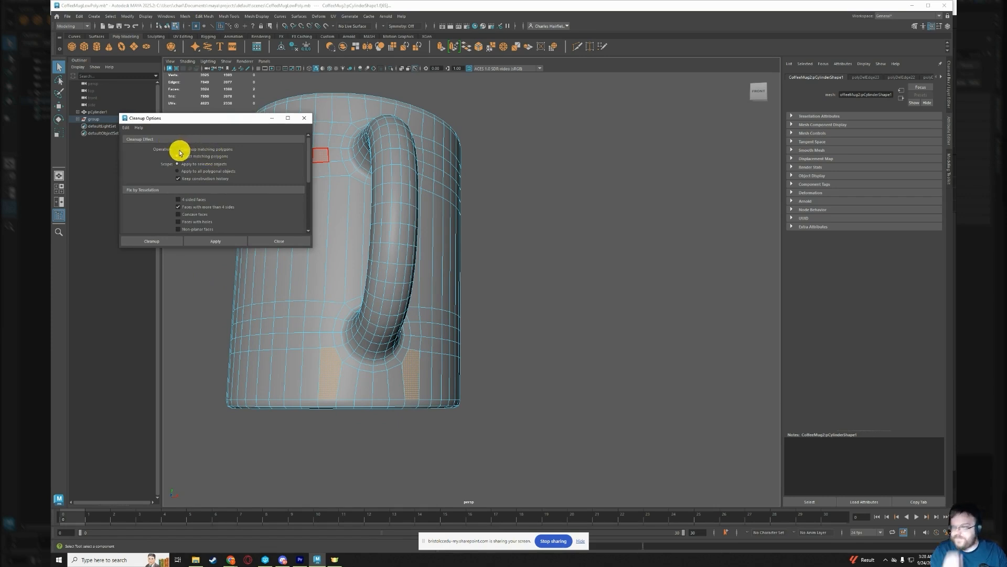
left_click(150, 242)
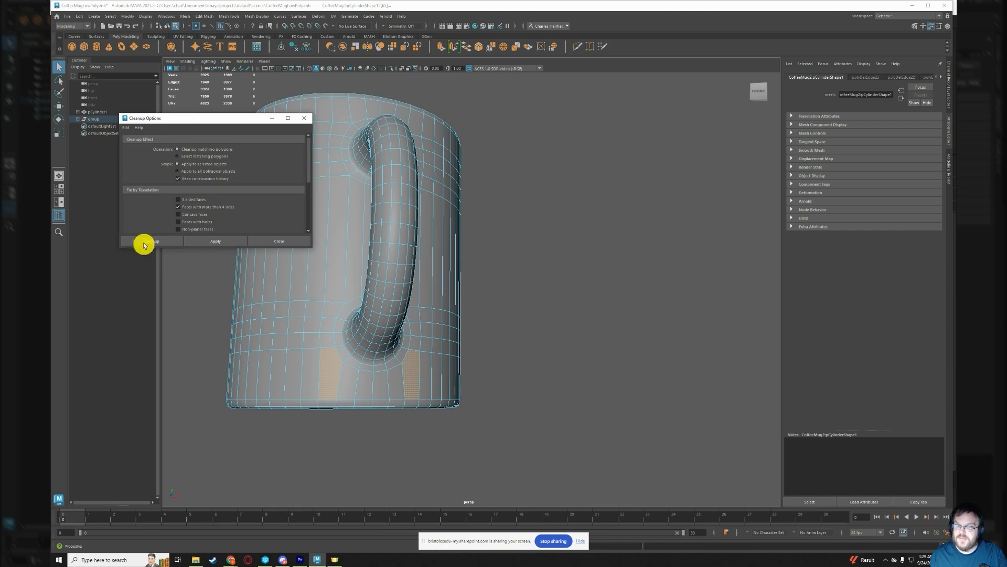
left_click(145, 245)
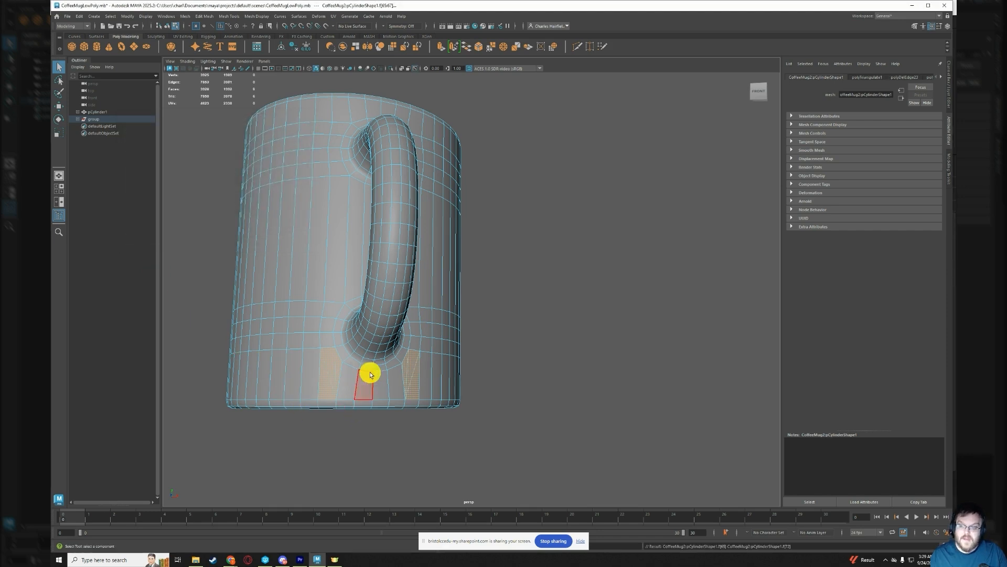
scroll(368, 373, "up", 1)
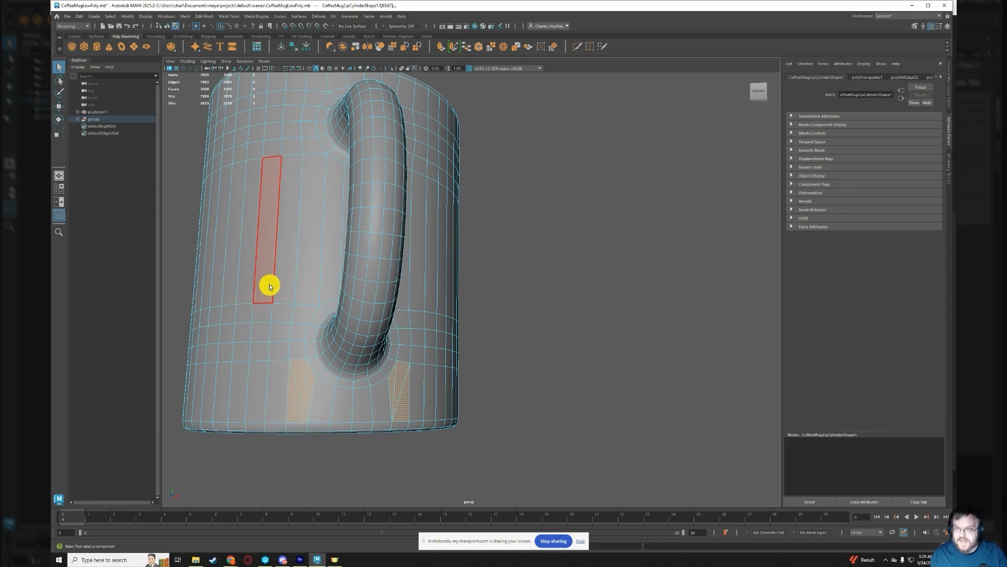
left_click_drag(270, 285, 221, 92, "alt")
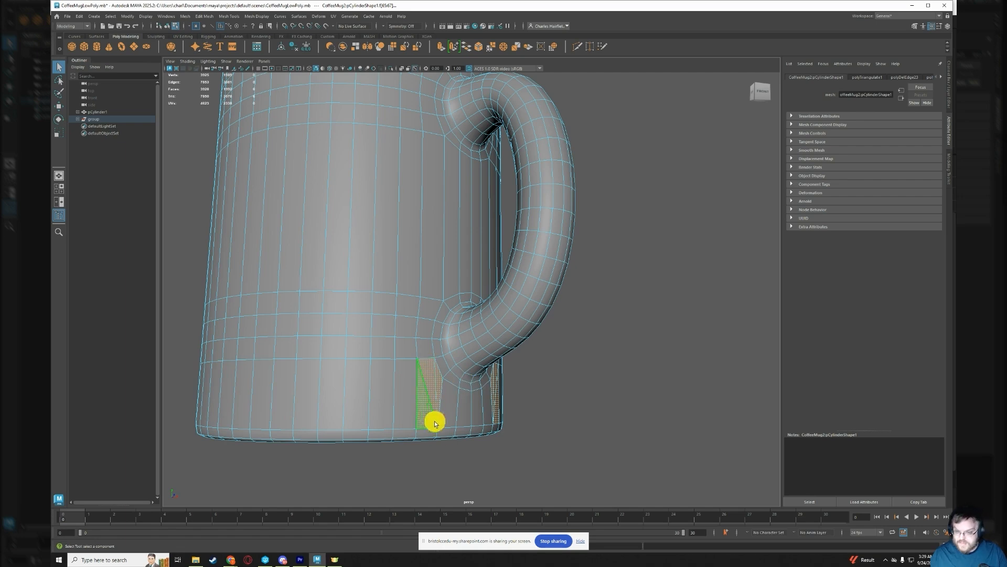
left_click_drag(461, 427, 470, 399, "alt")
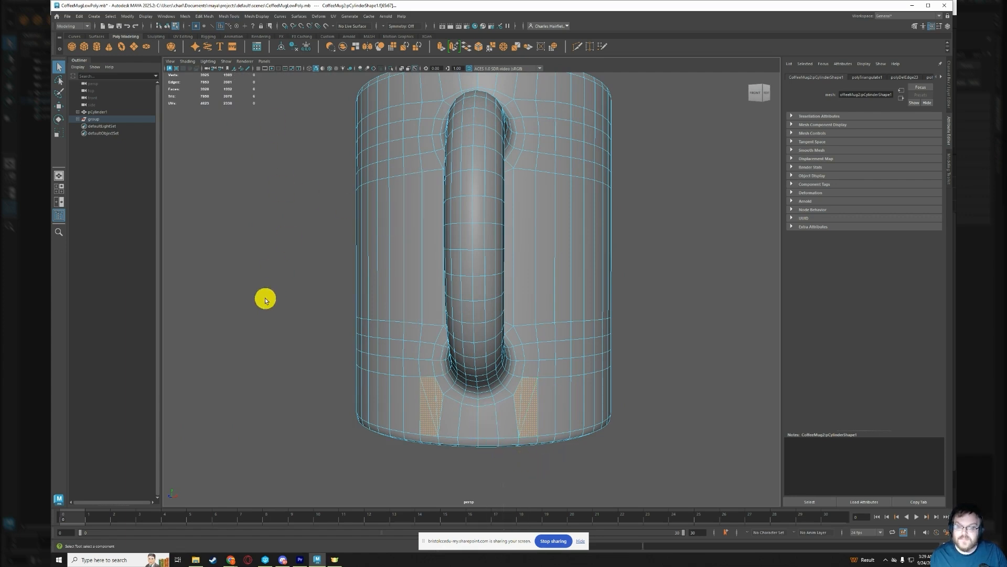
left_click(269, 296)
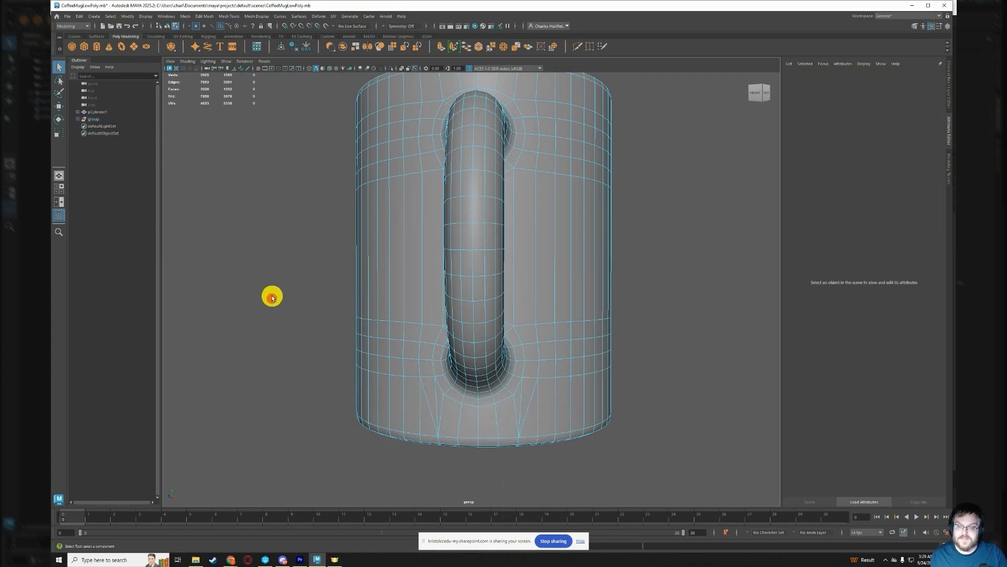
Run Cleanup on the mug with Select matching polygons, checking for lamina faces and edges with zero length at 0.000010 length tolerance.
left_click(186, 17)
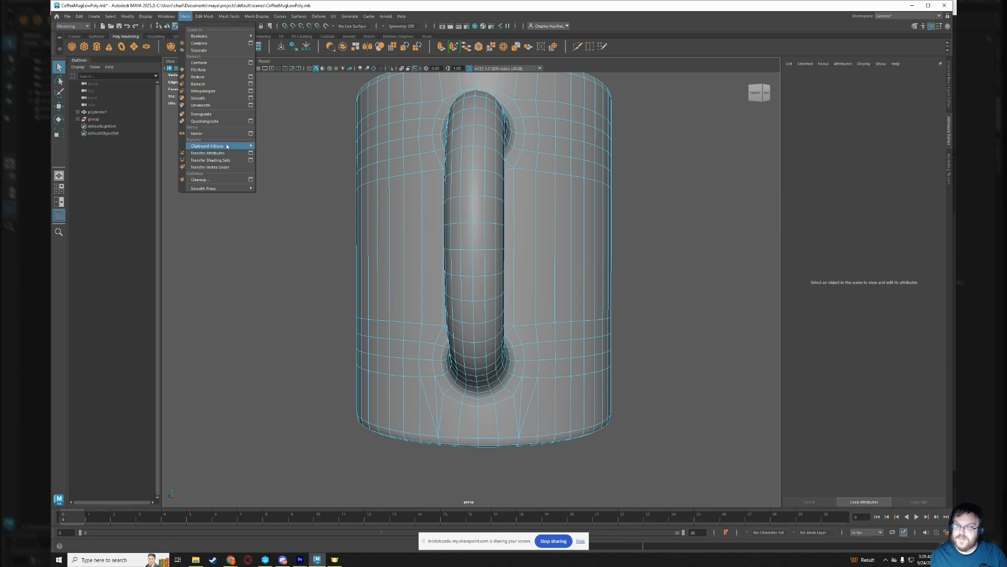
left_click(250, 179)
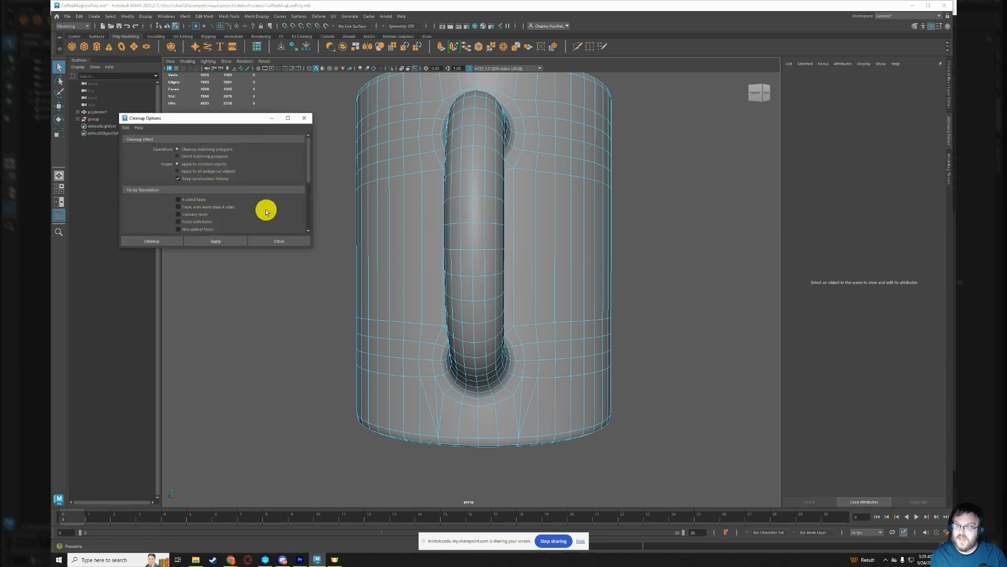
left_click(201, 157)
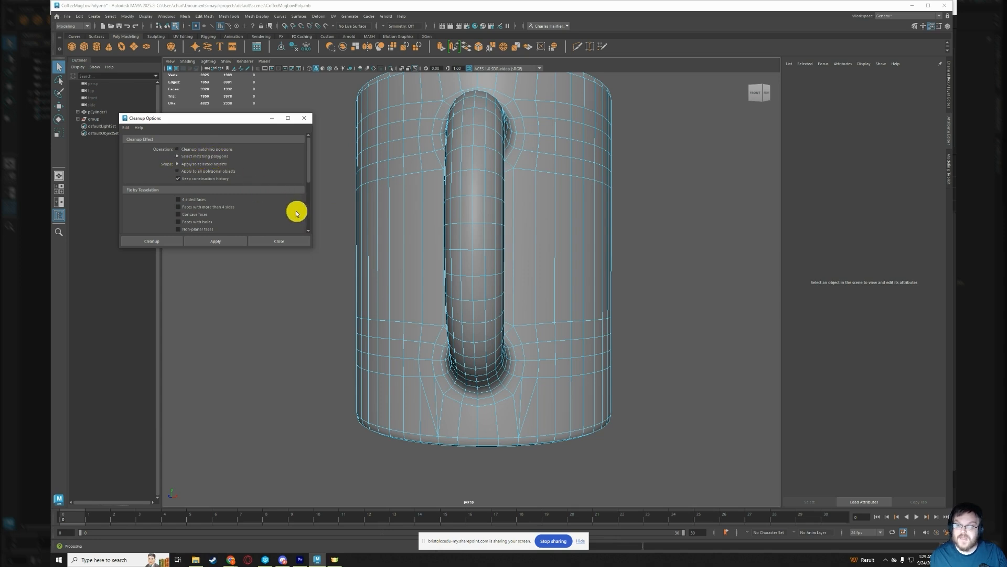
scroll(275, 210, "down", 1)
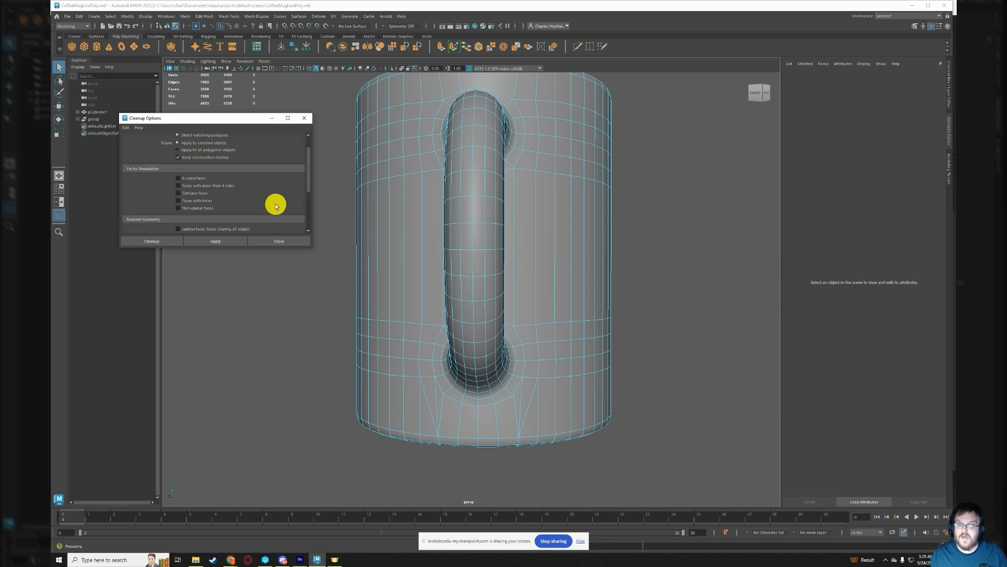
scroll(245, 194, "down", 2)
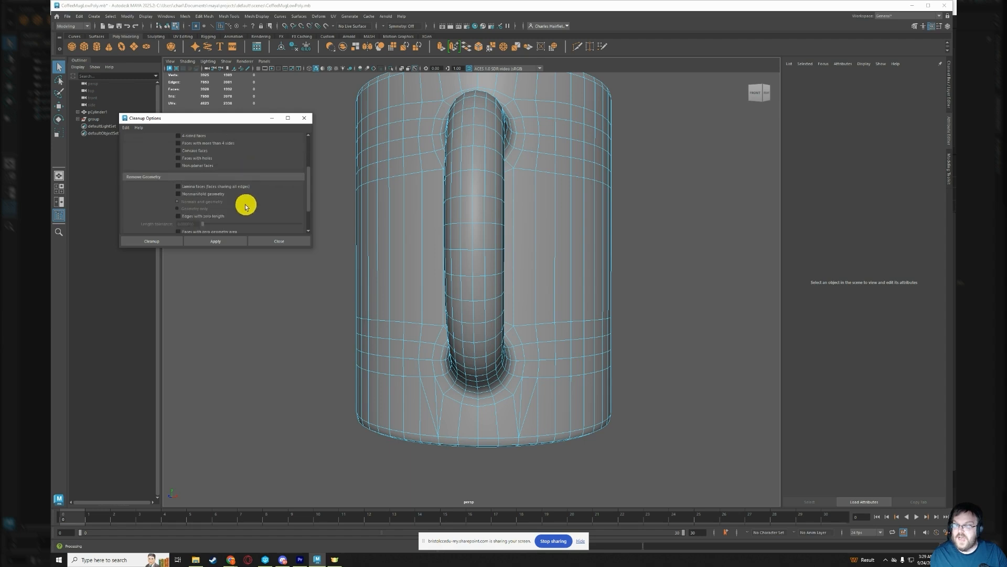
left_click(179, 187)
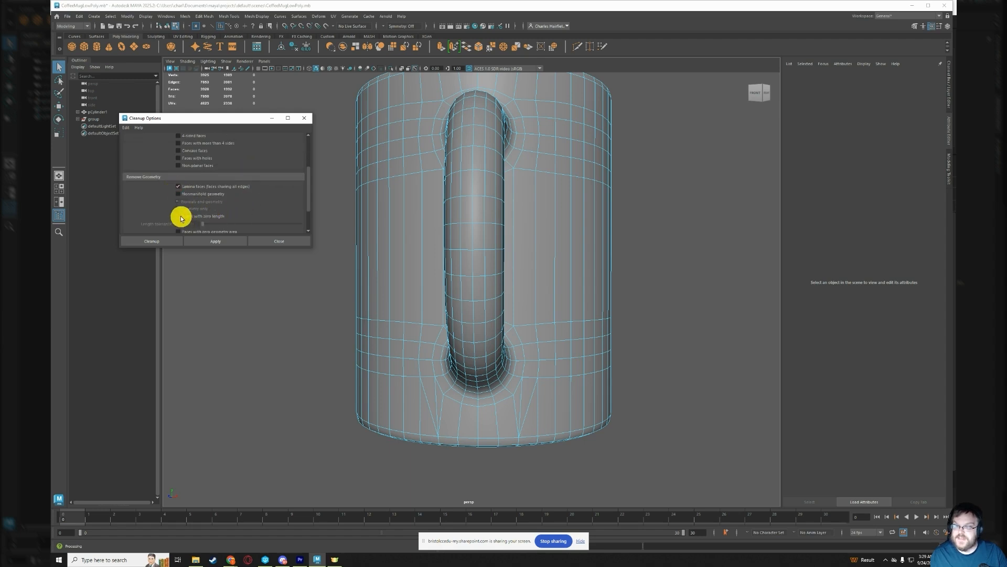
left_click(179, 216)
scroll(291, 209, "down", 1)
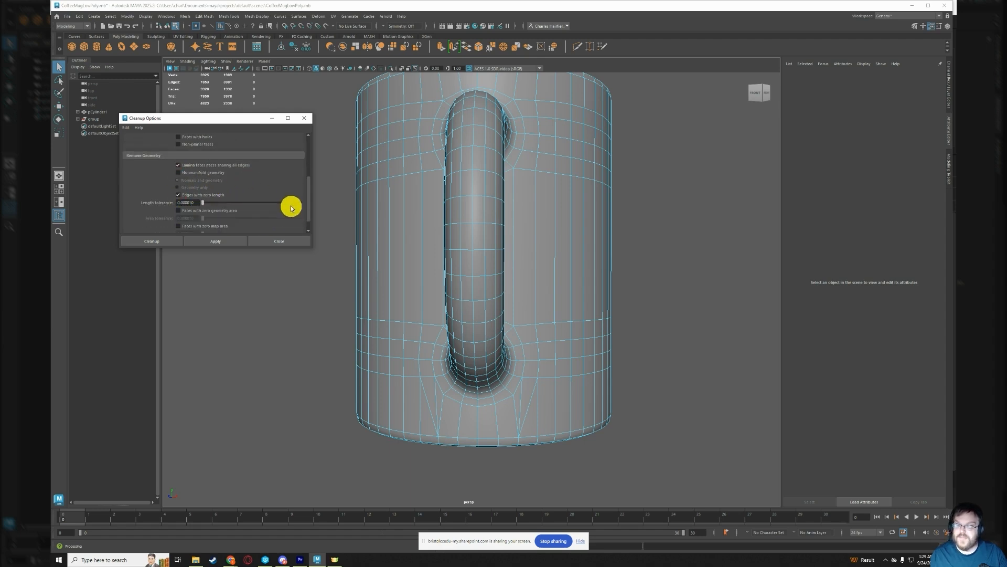
scroll(292, 209, "down", 1)
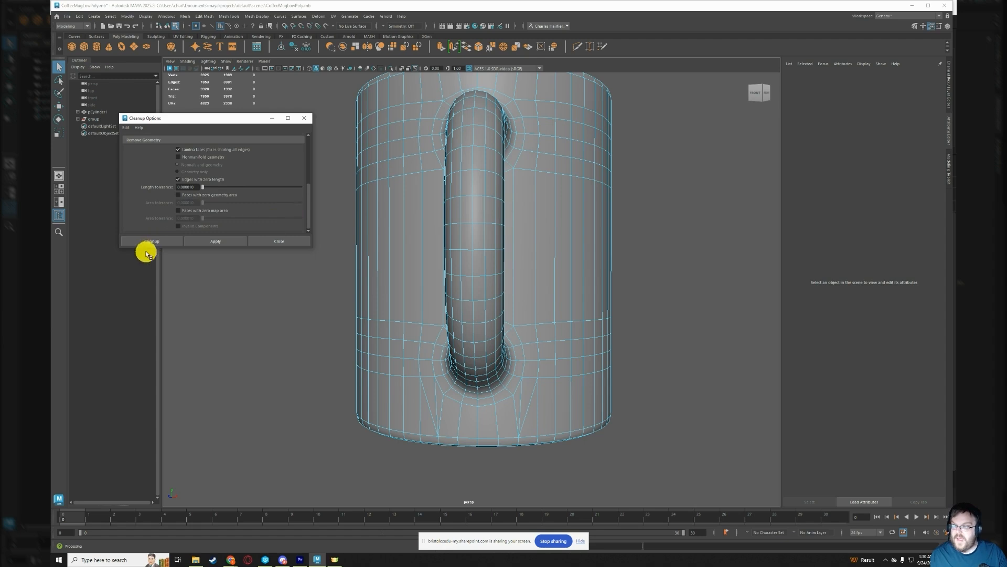
left_click(167, 241)
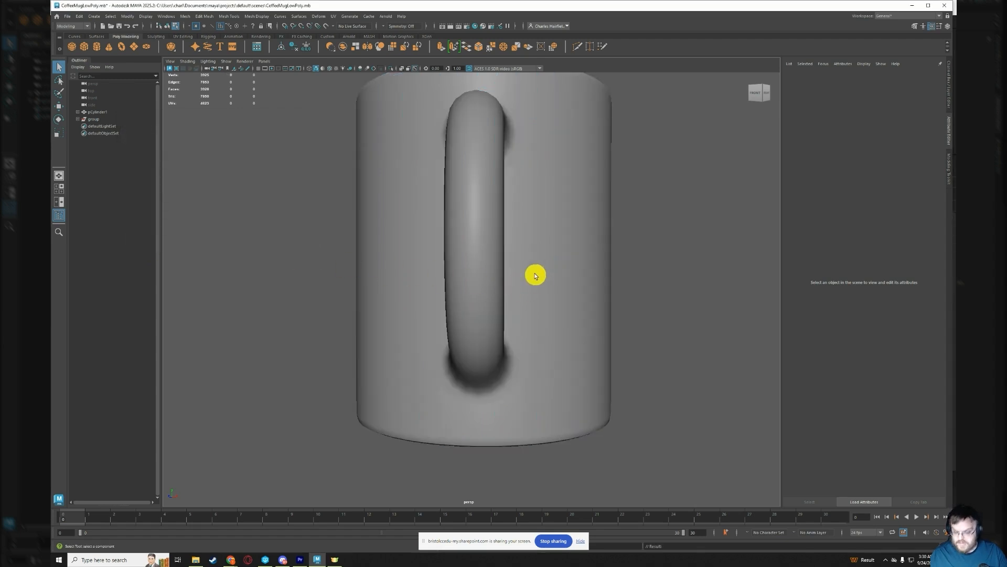
left_click_drag(535, 275, 525, 247, "alt")
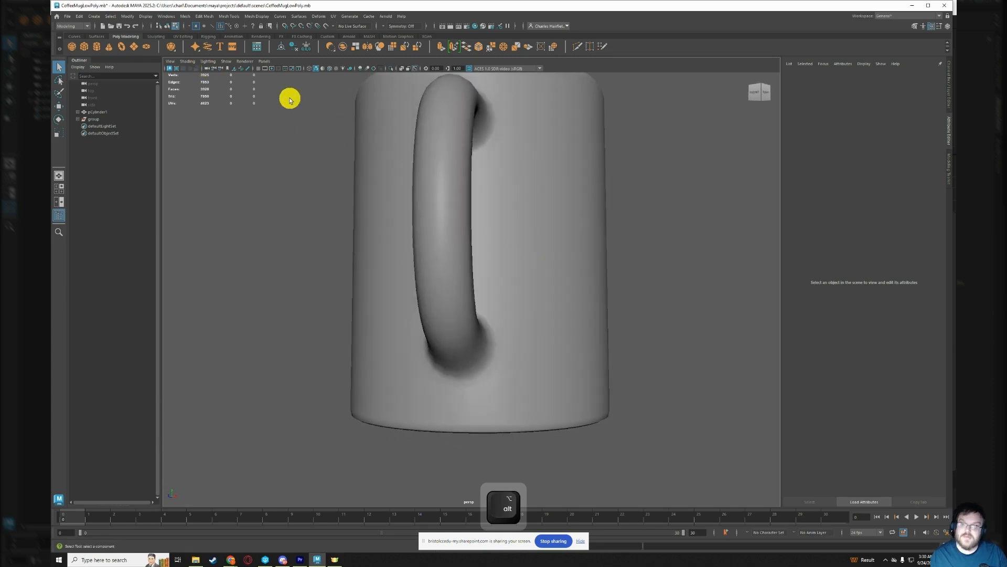
left_click(188, 17)
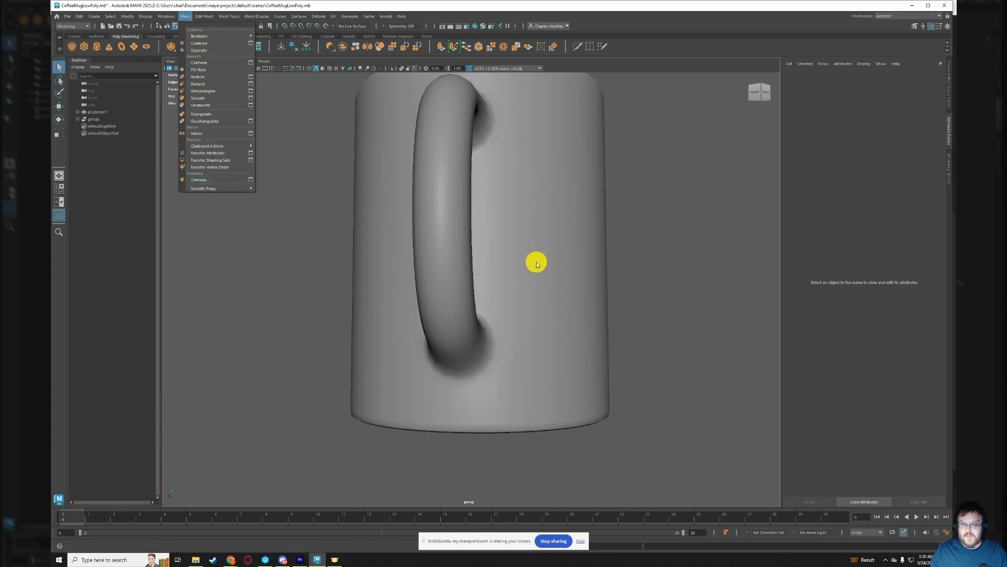
left_click_drag(540, 306, 477, 308, "alt")
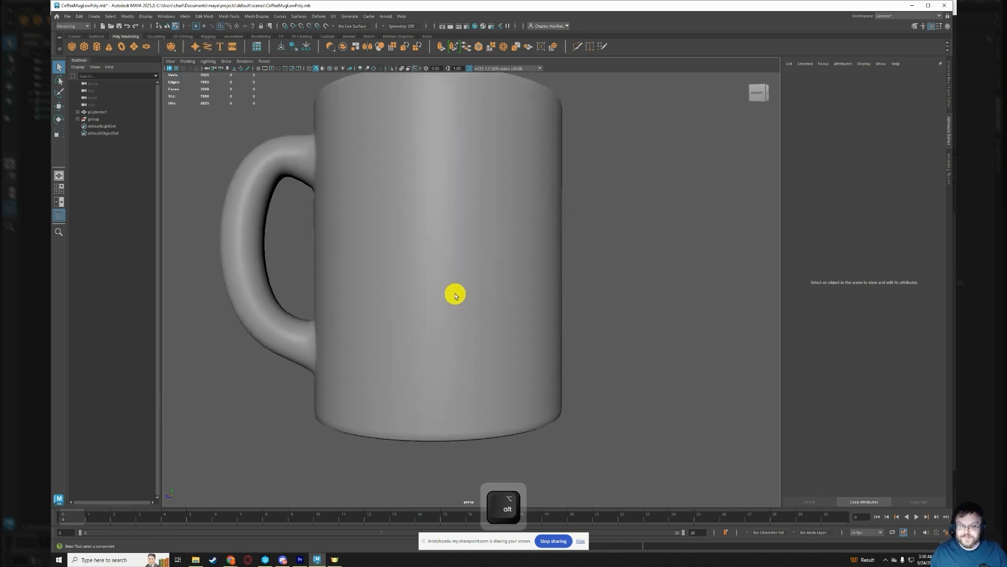
scroll(454, 294, "down", 6)
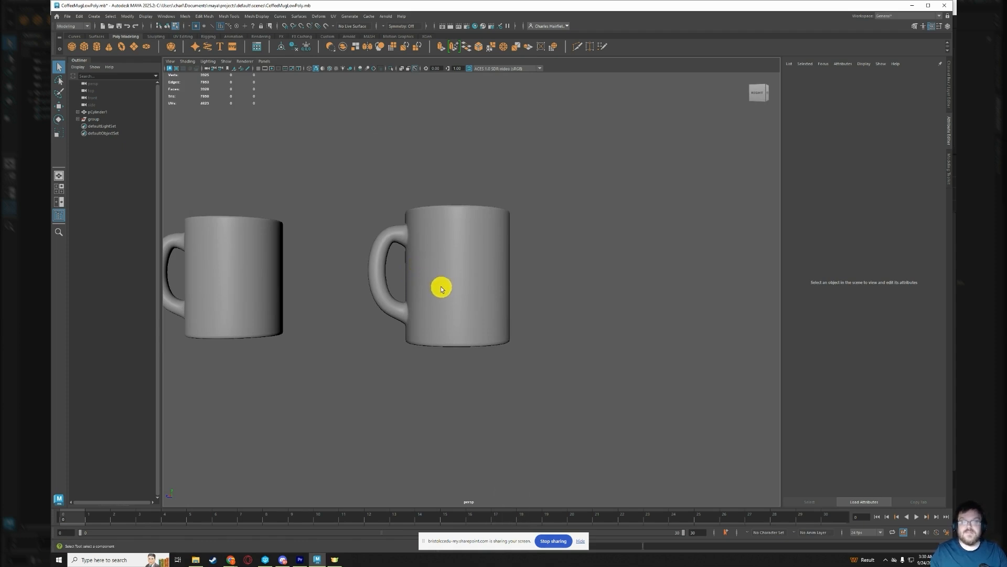
scroll(431, 289, "up", 2)
scroll(433, 284, "up", 3)
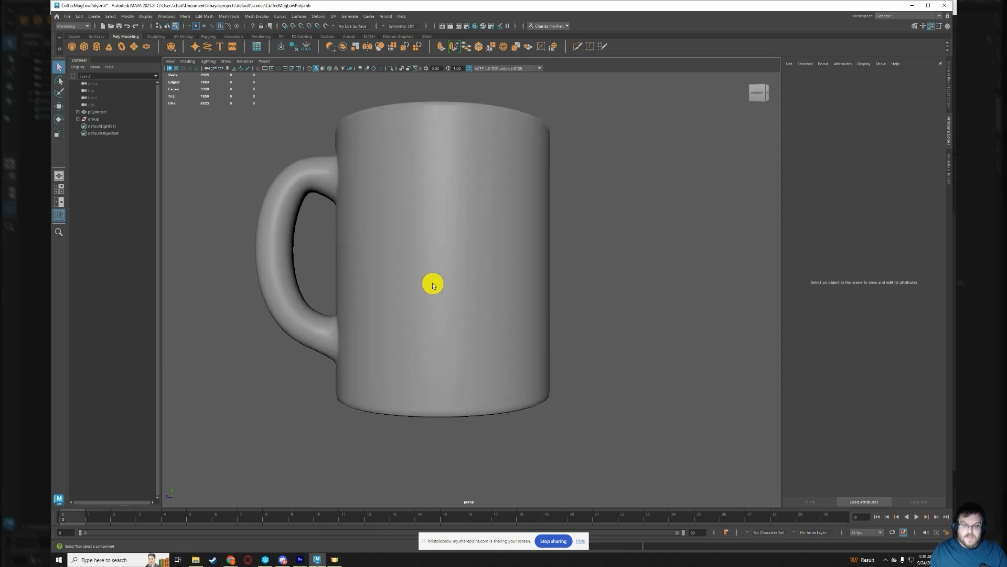